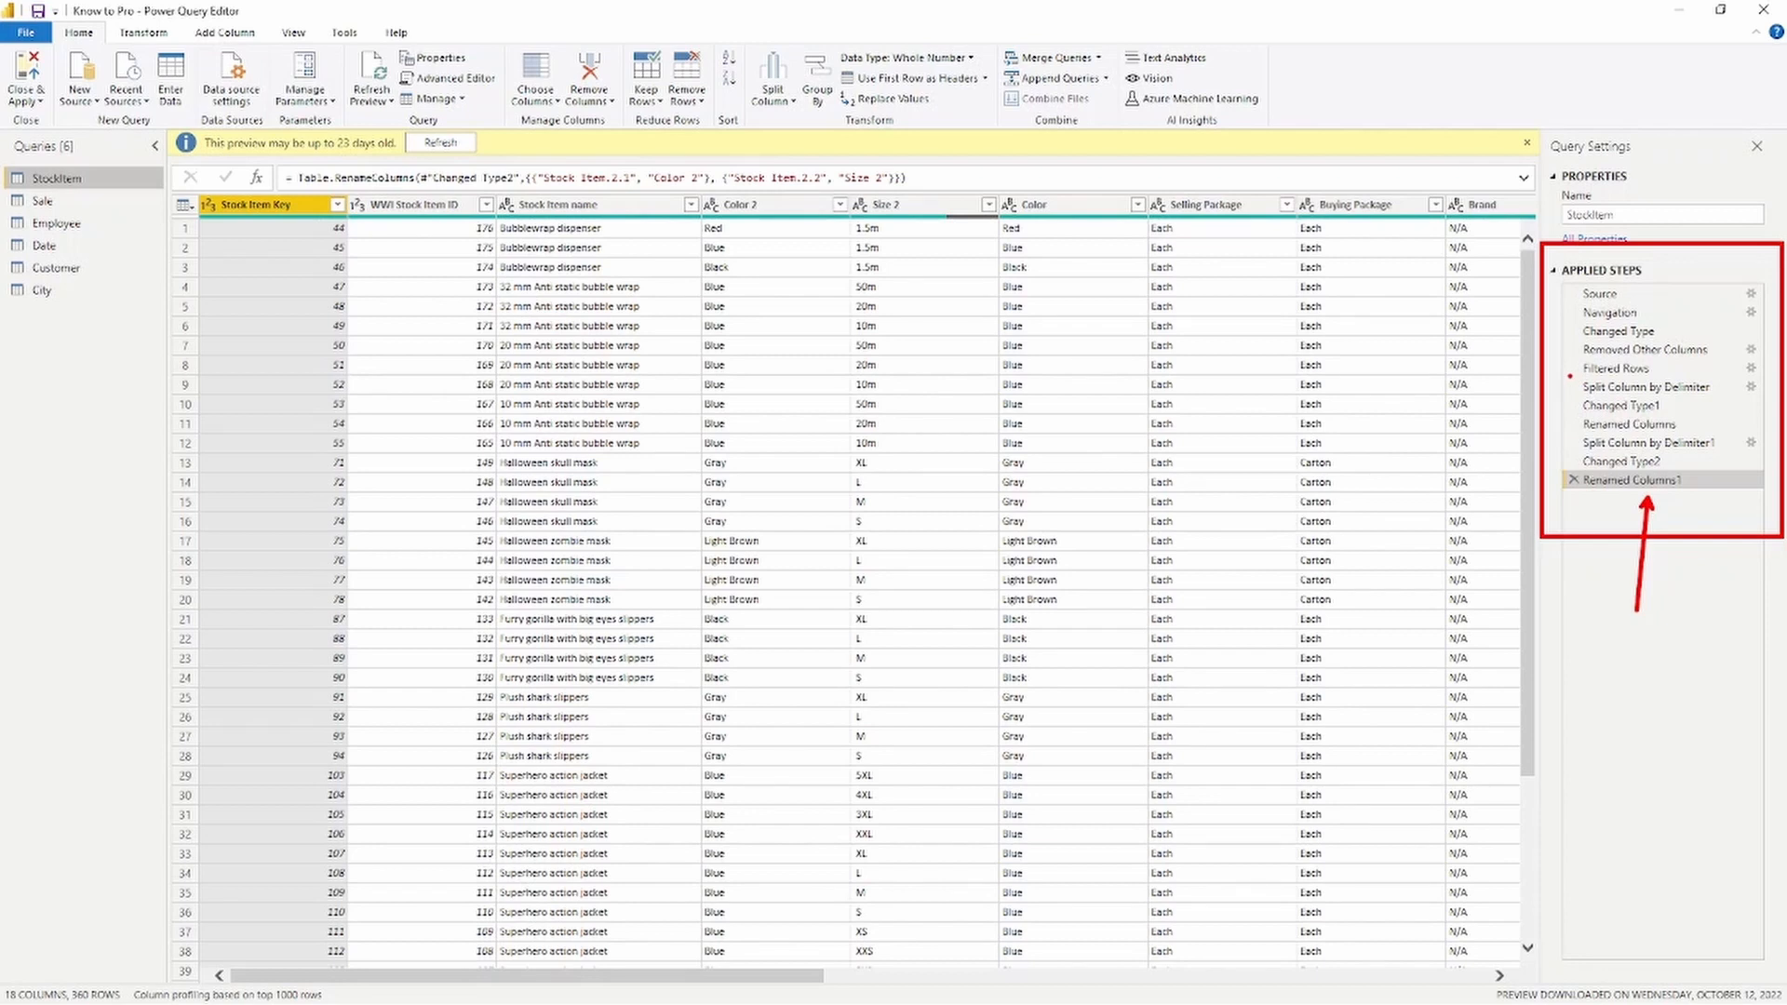
drag(1571, 377, 1716, 497)
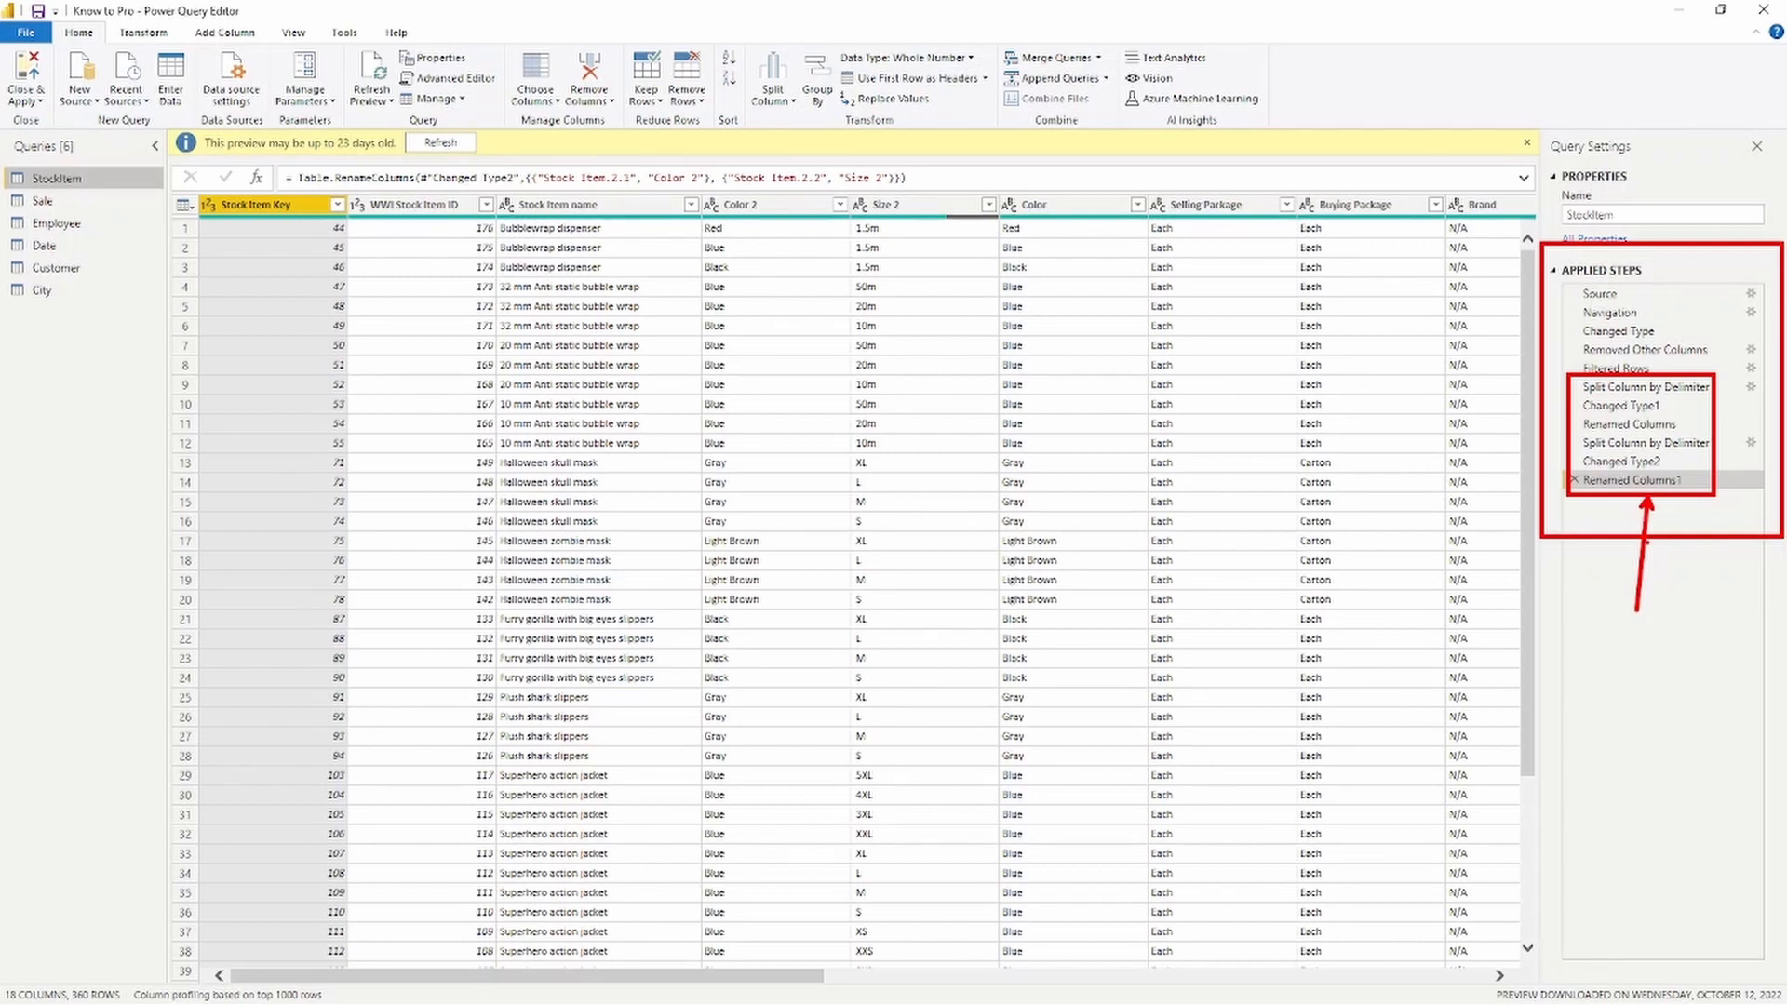
key(Escape)
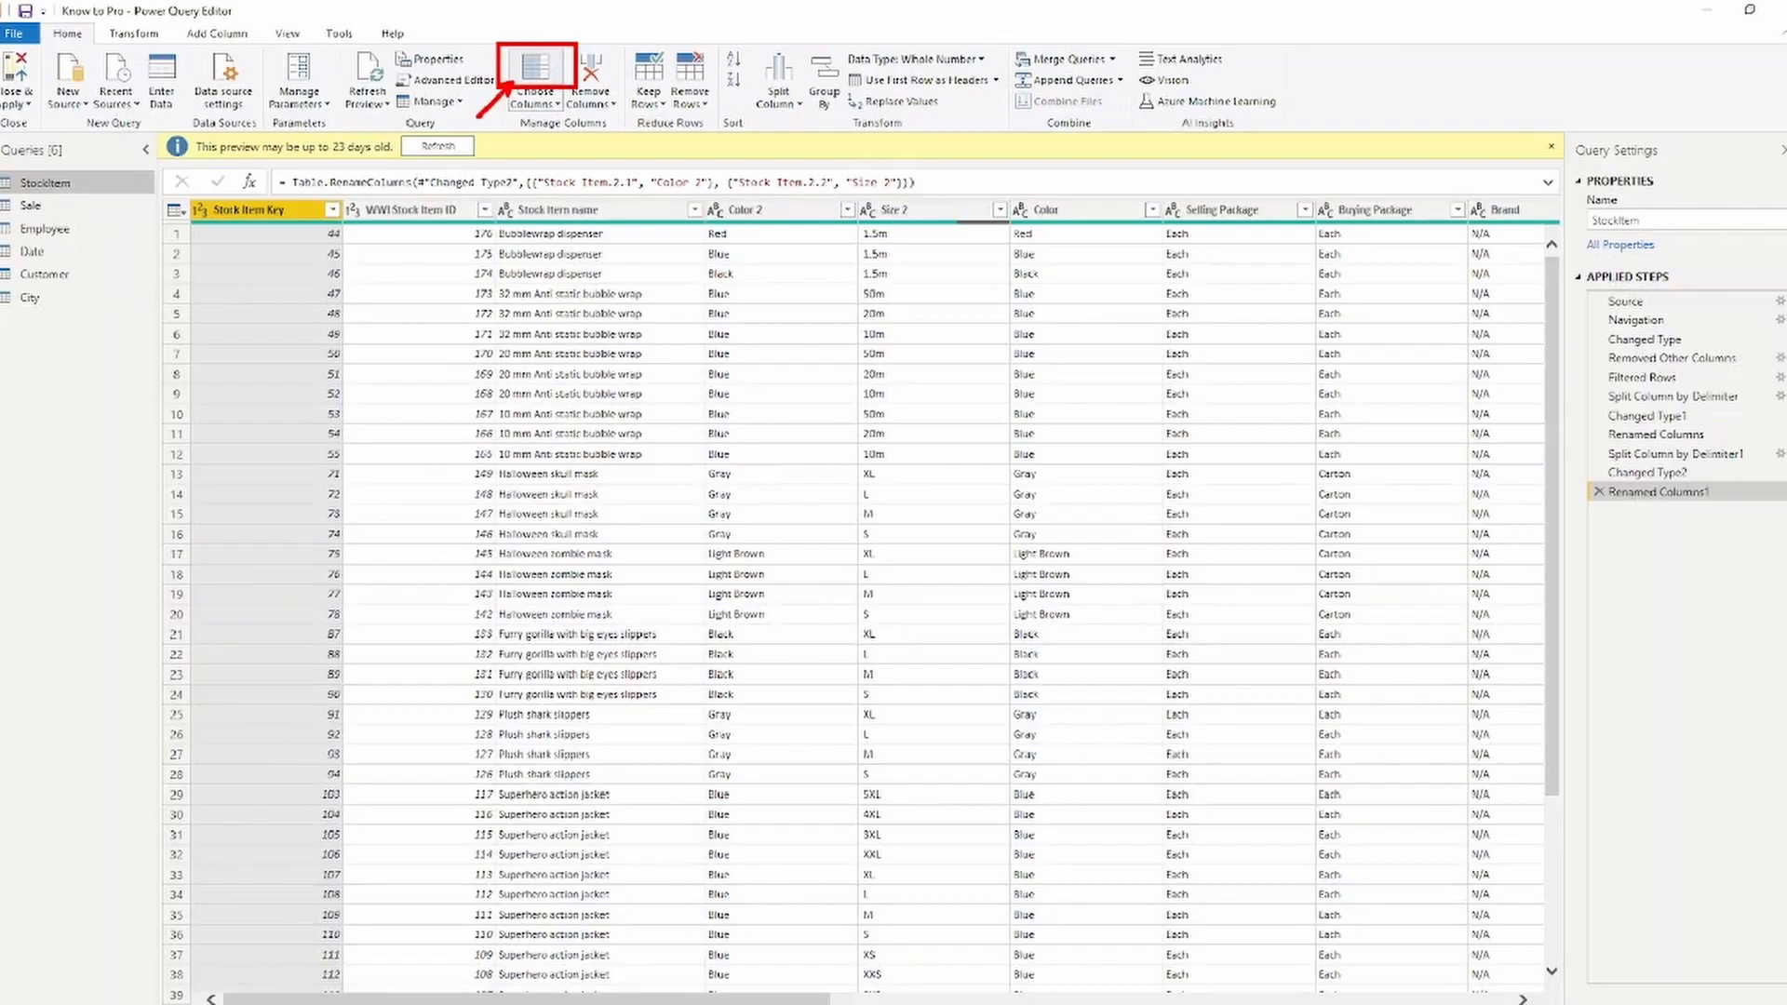
Keep only the Stock Item Key, WWI Stock Item ID, Stock Item name, Color, Size, Unit Price and Recommended Retail Price columns in the StockItem query
click(549, 116)
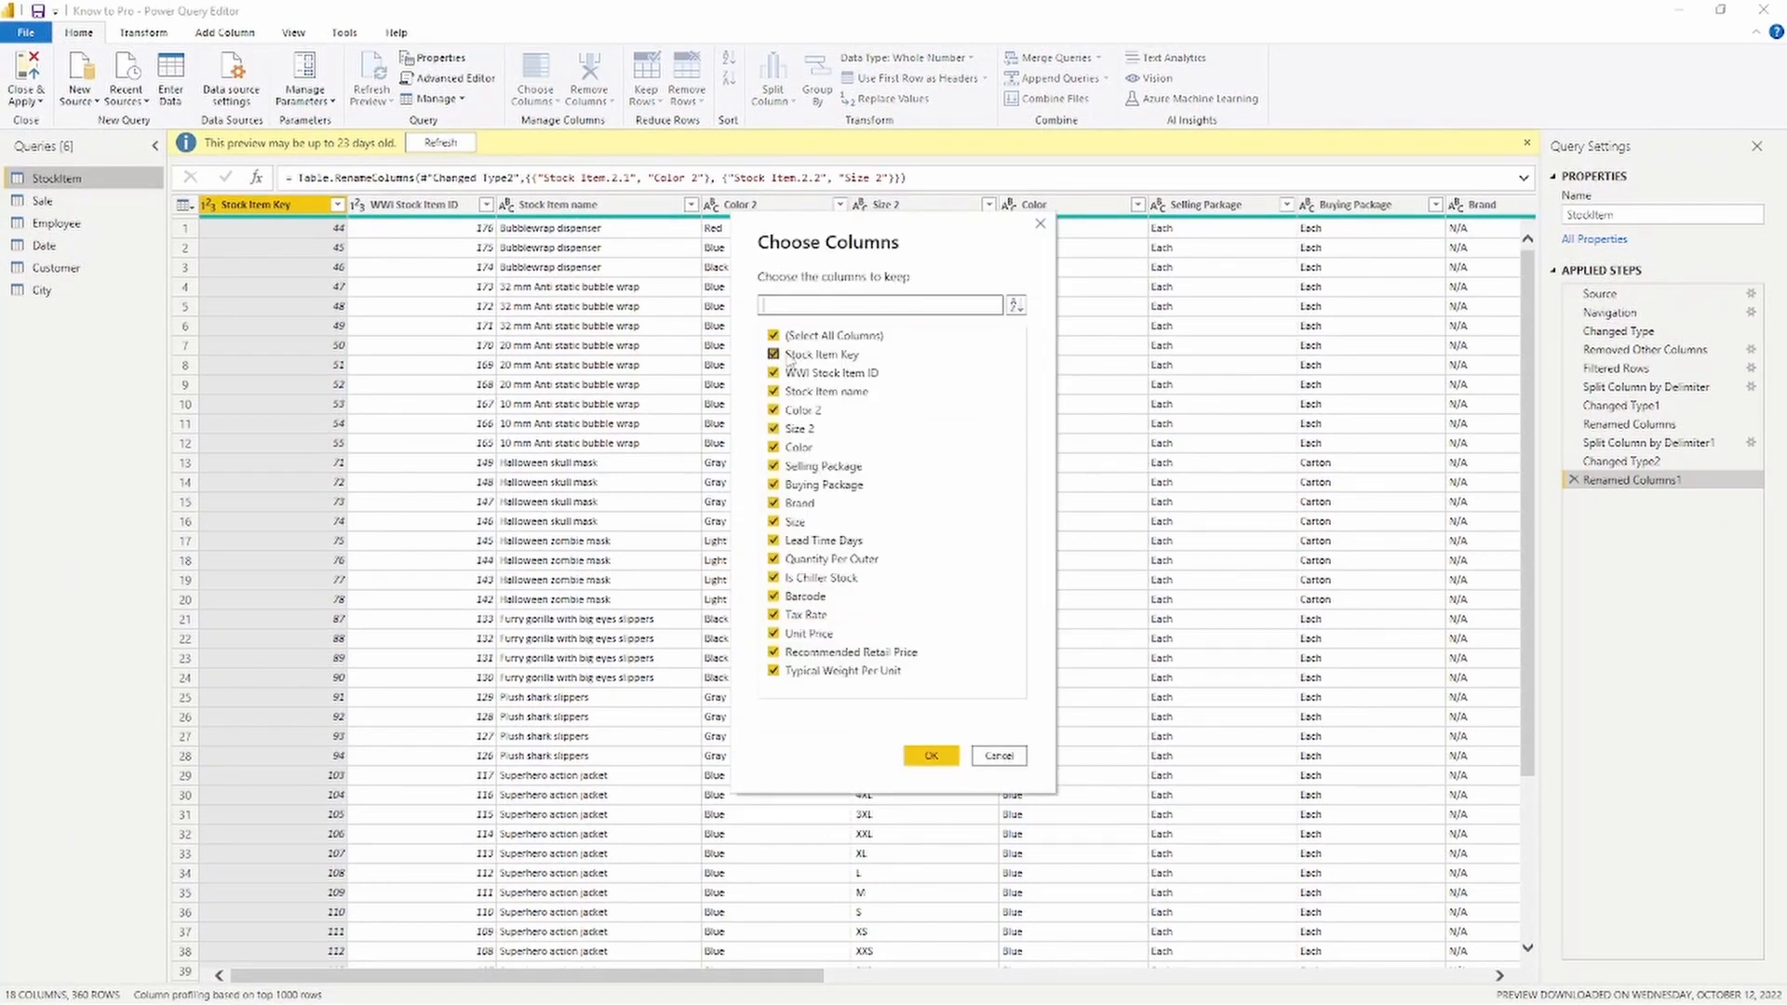
click(774, 410)
click(773, 429)
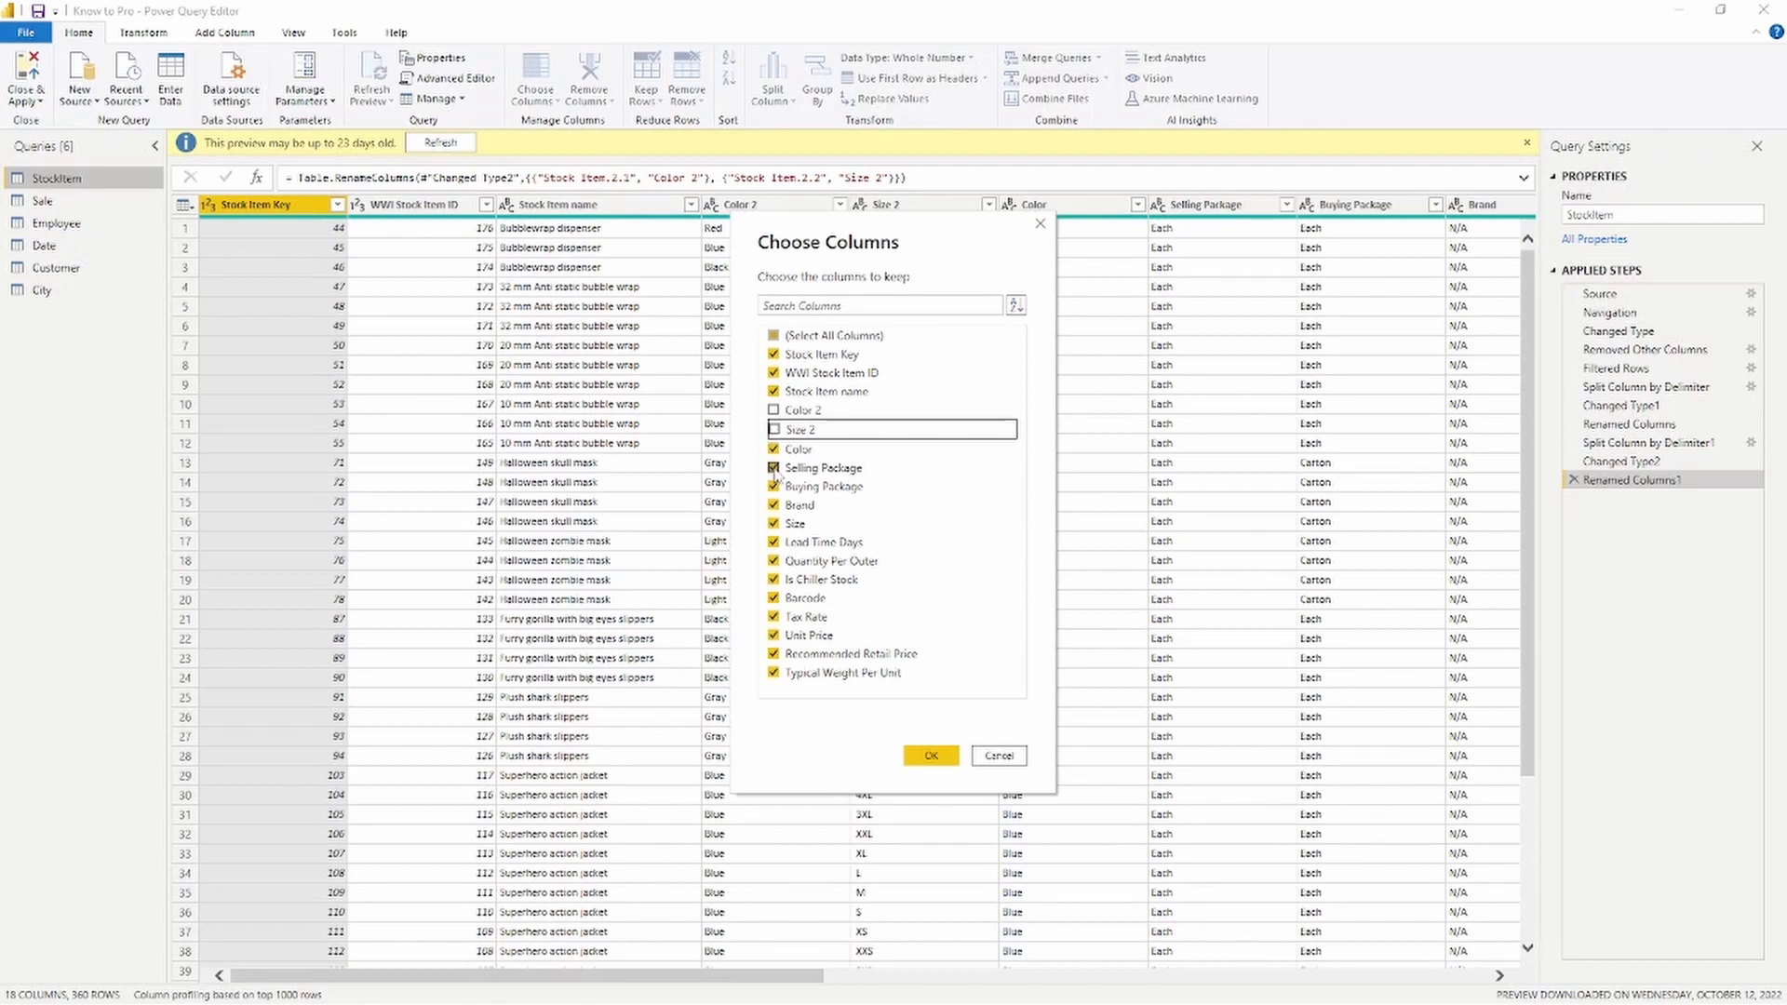
click(773, 468)
click(774, 486)
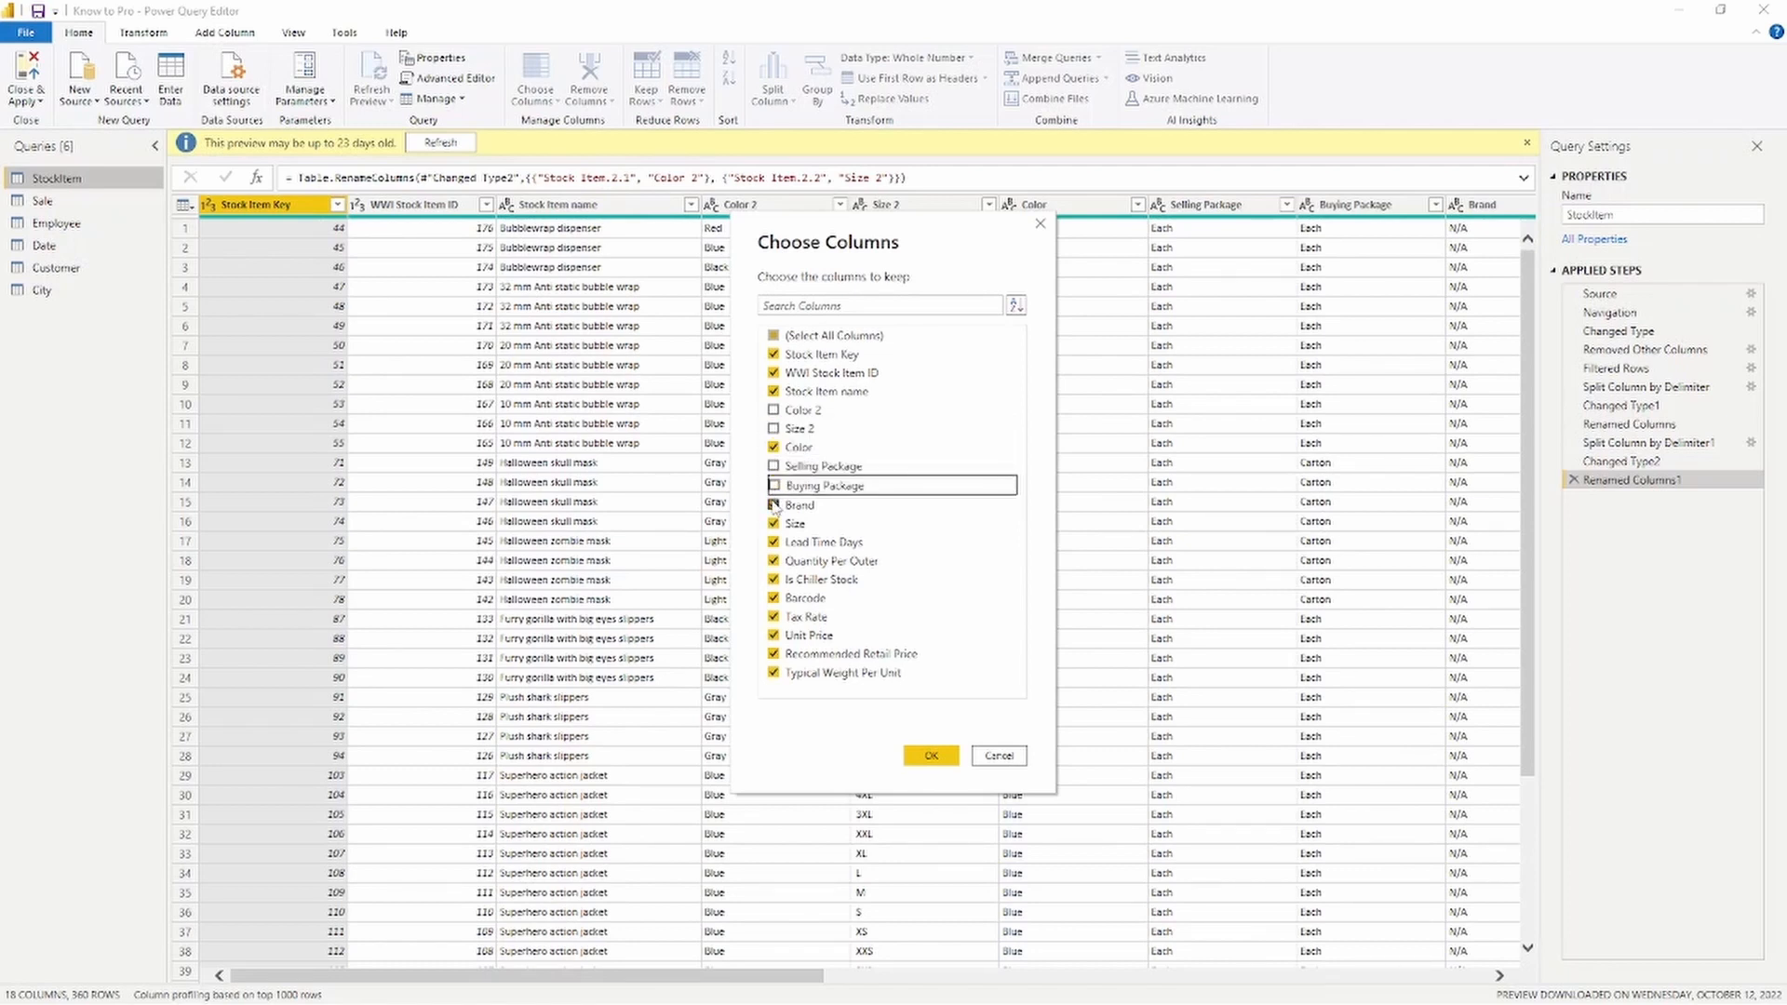
click(773, 506)
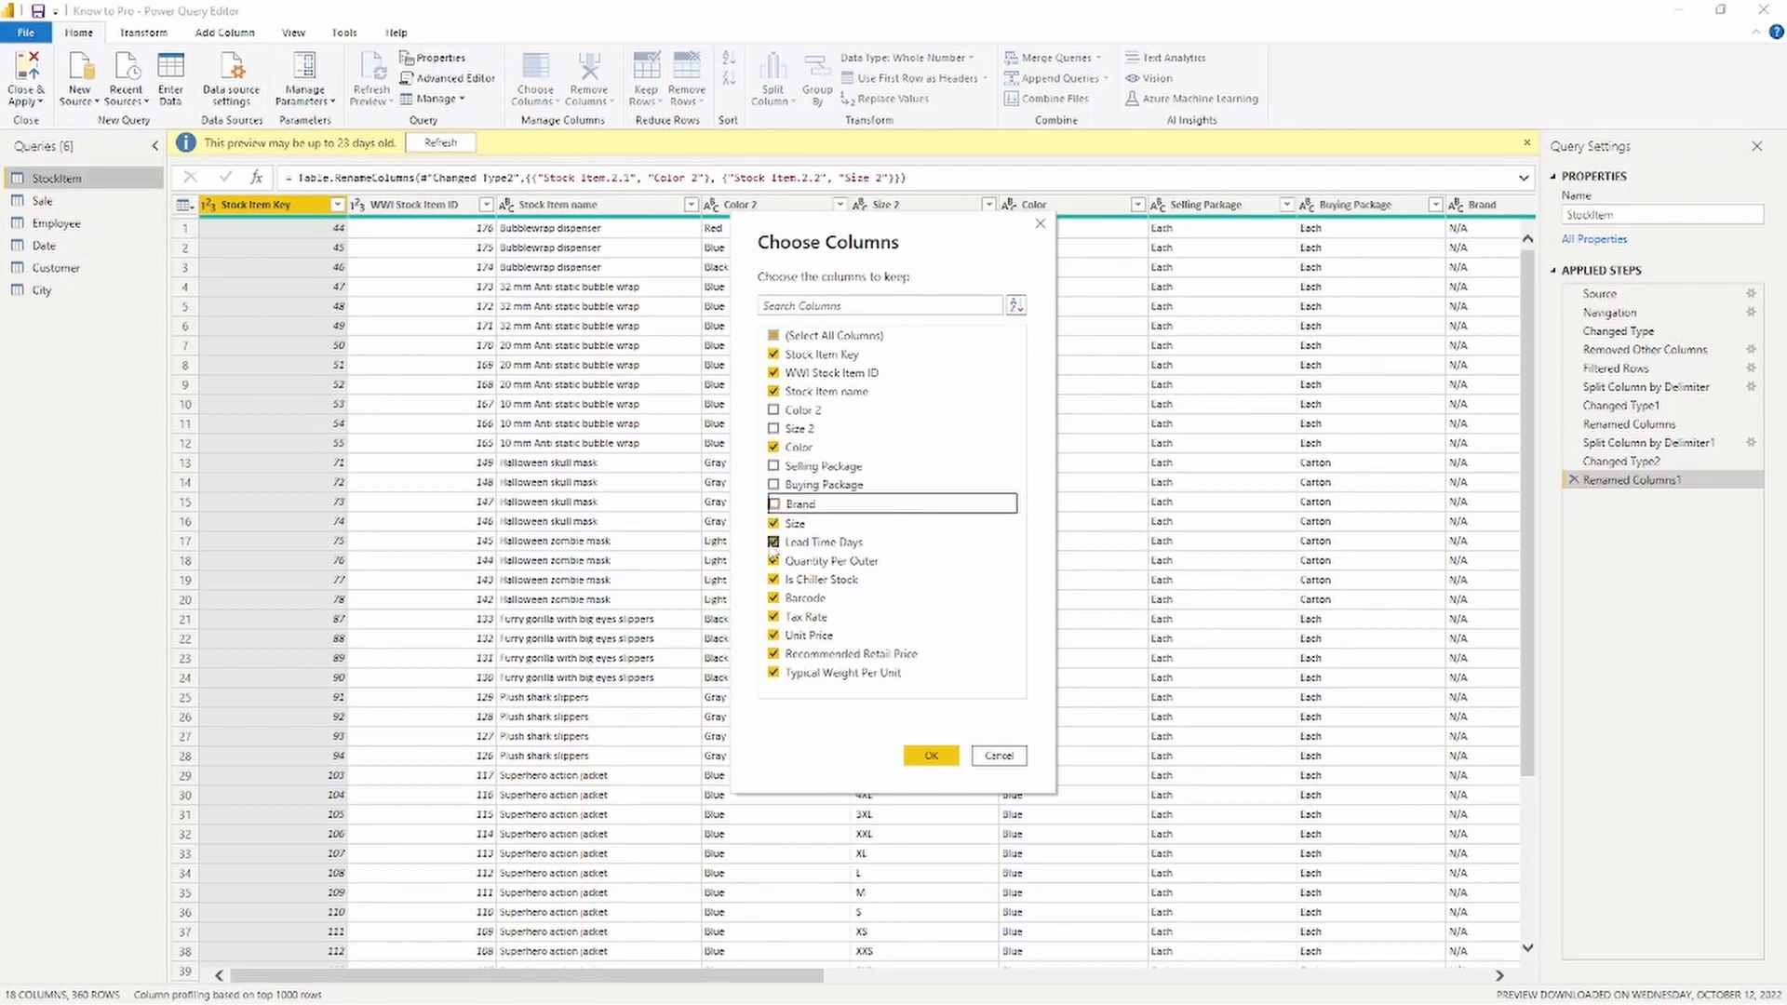
click(774, 541)
click(774, 560)
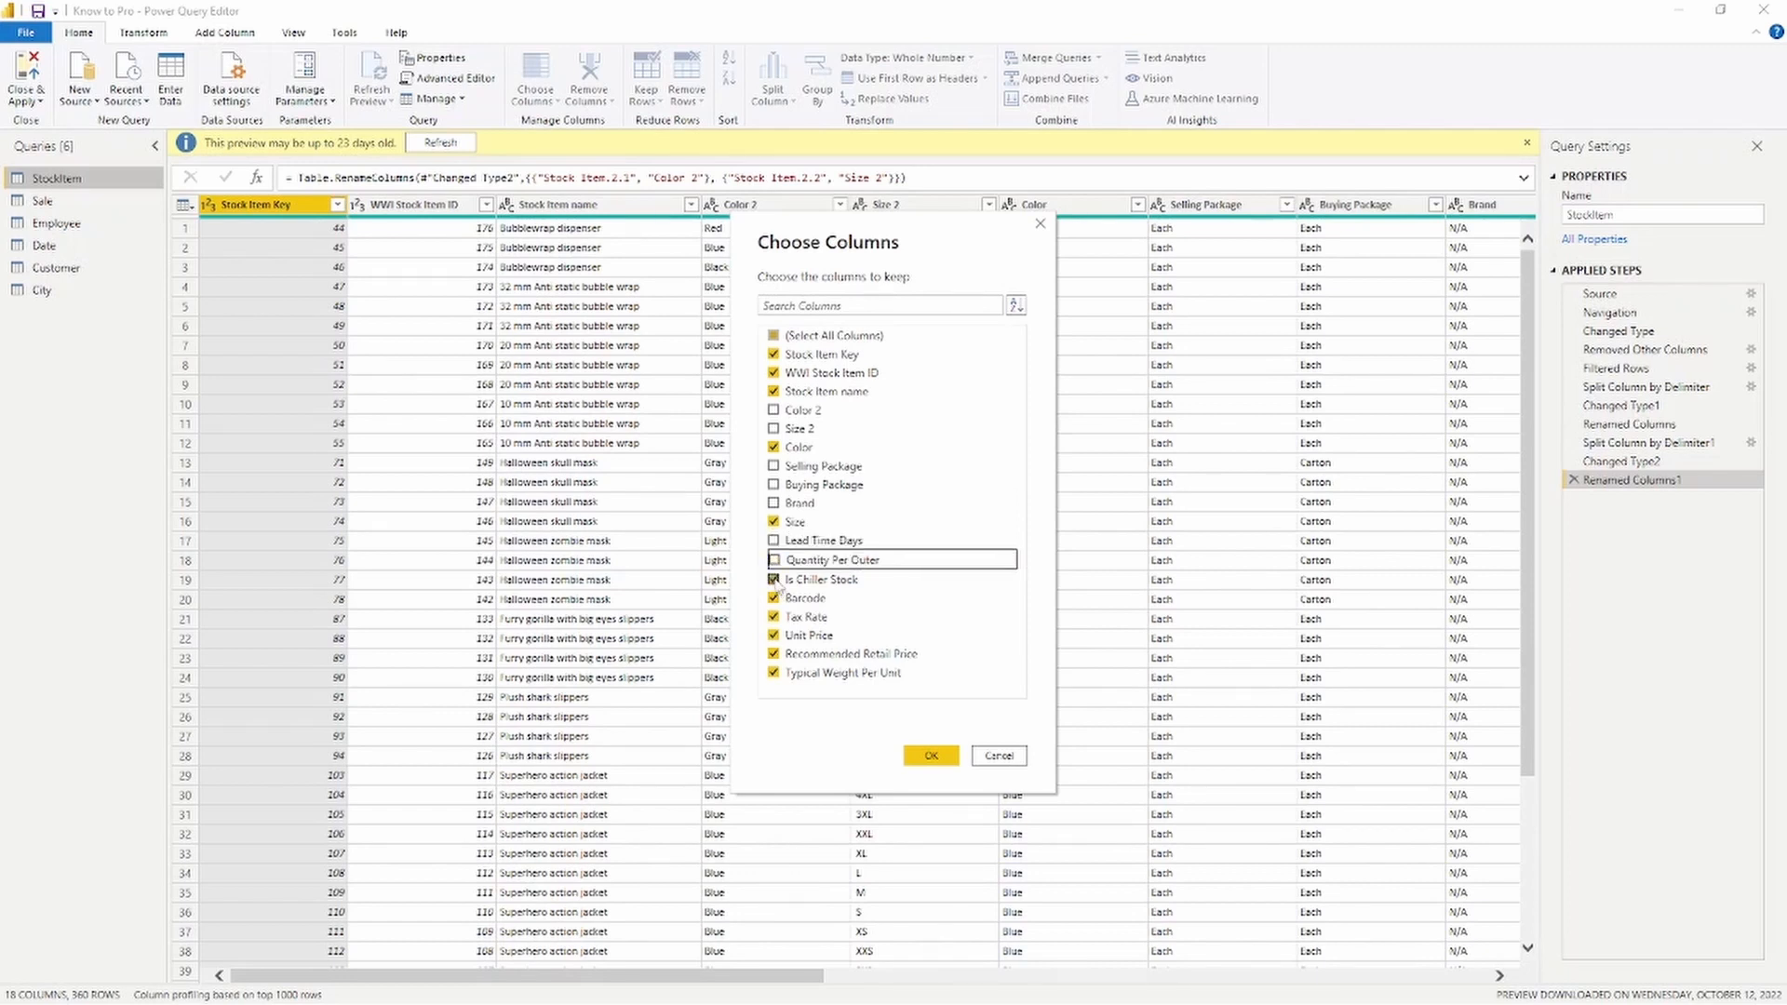
click(774, 579)
click(774, 598)
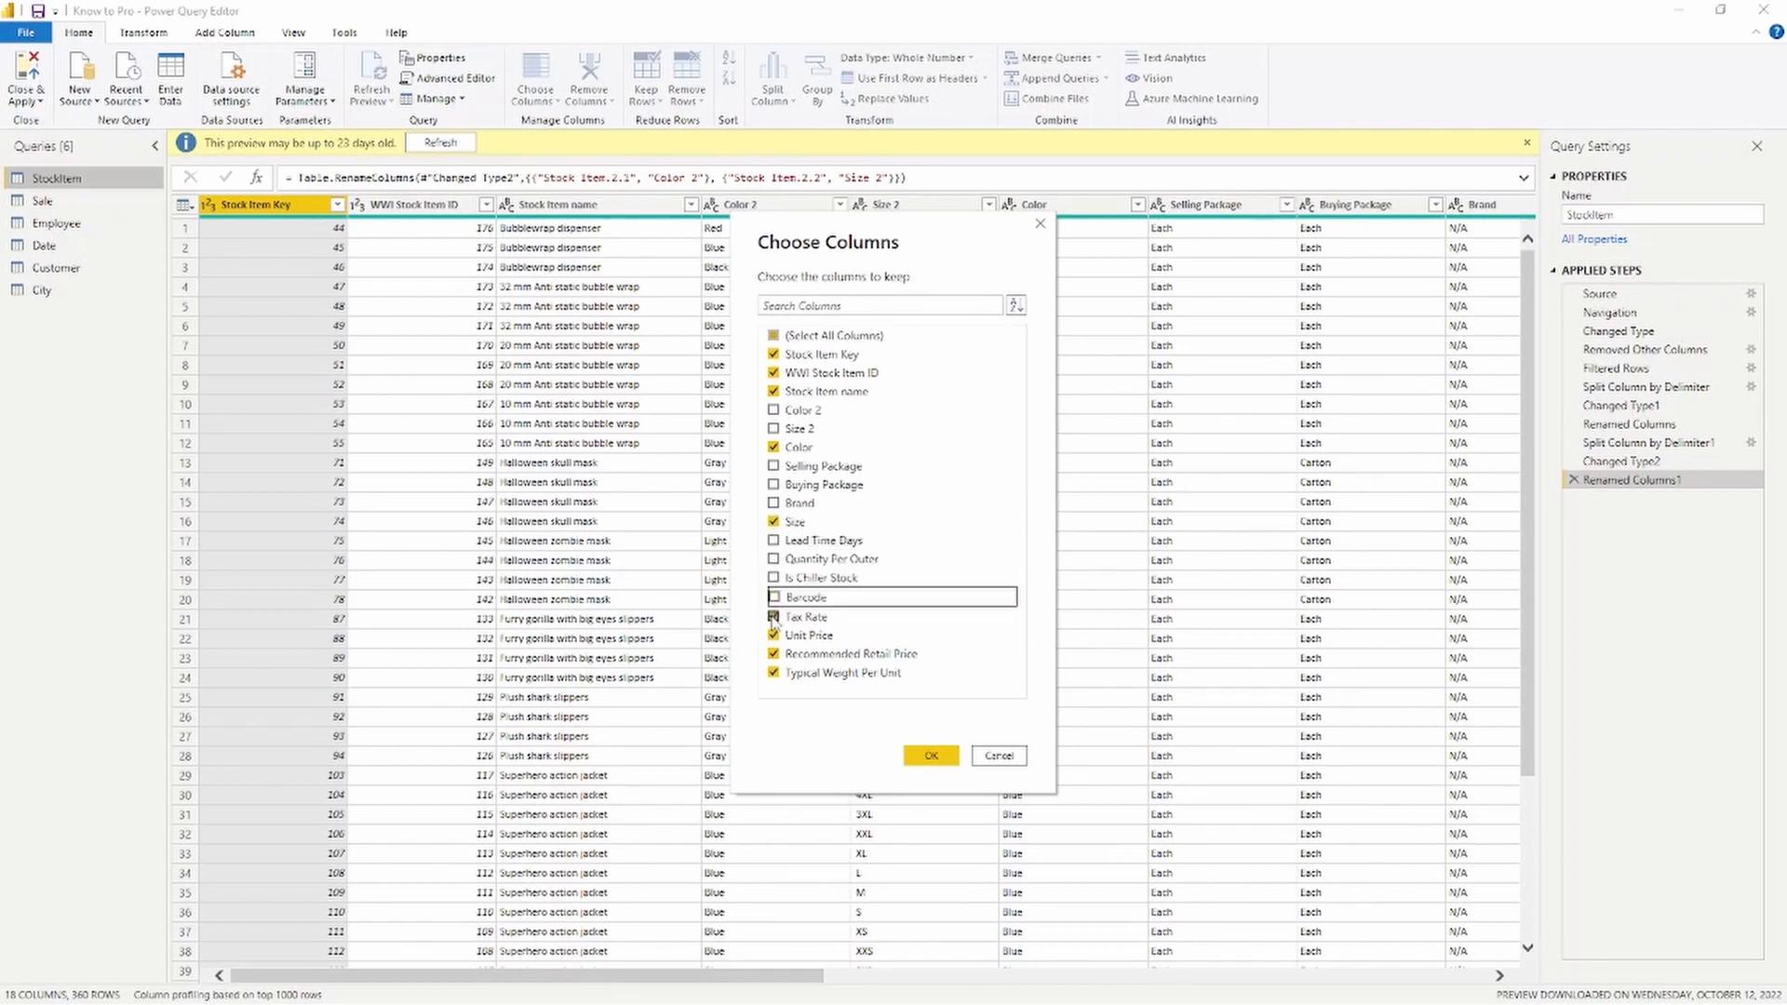
click(773, 617)
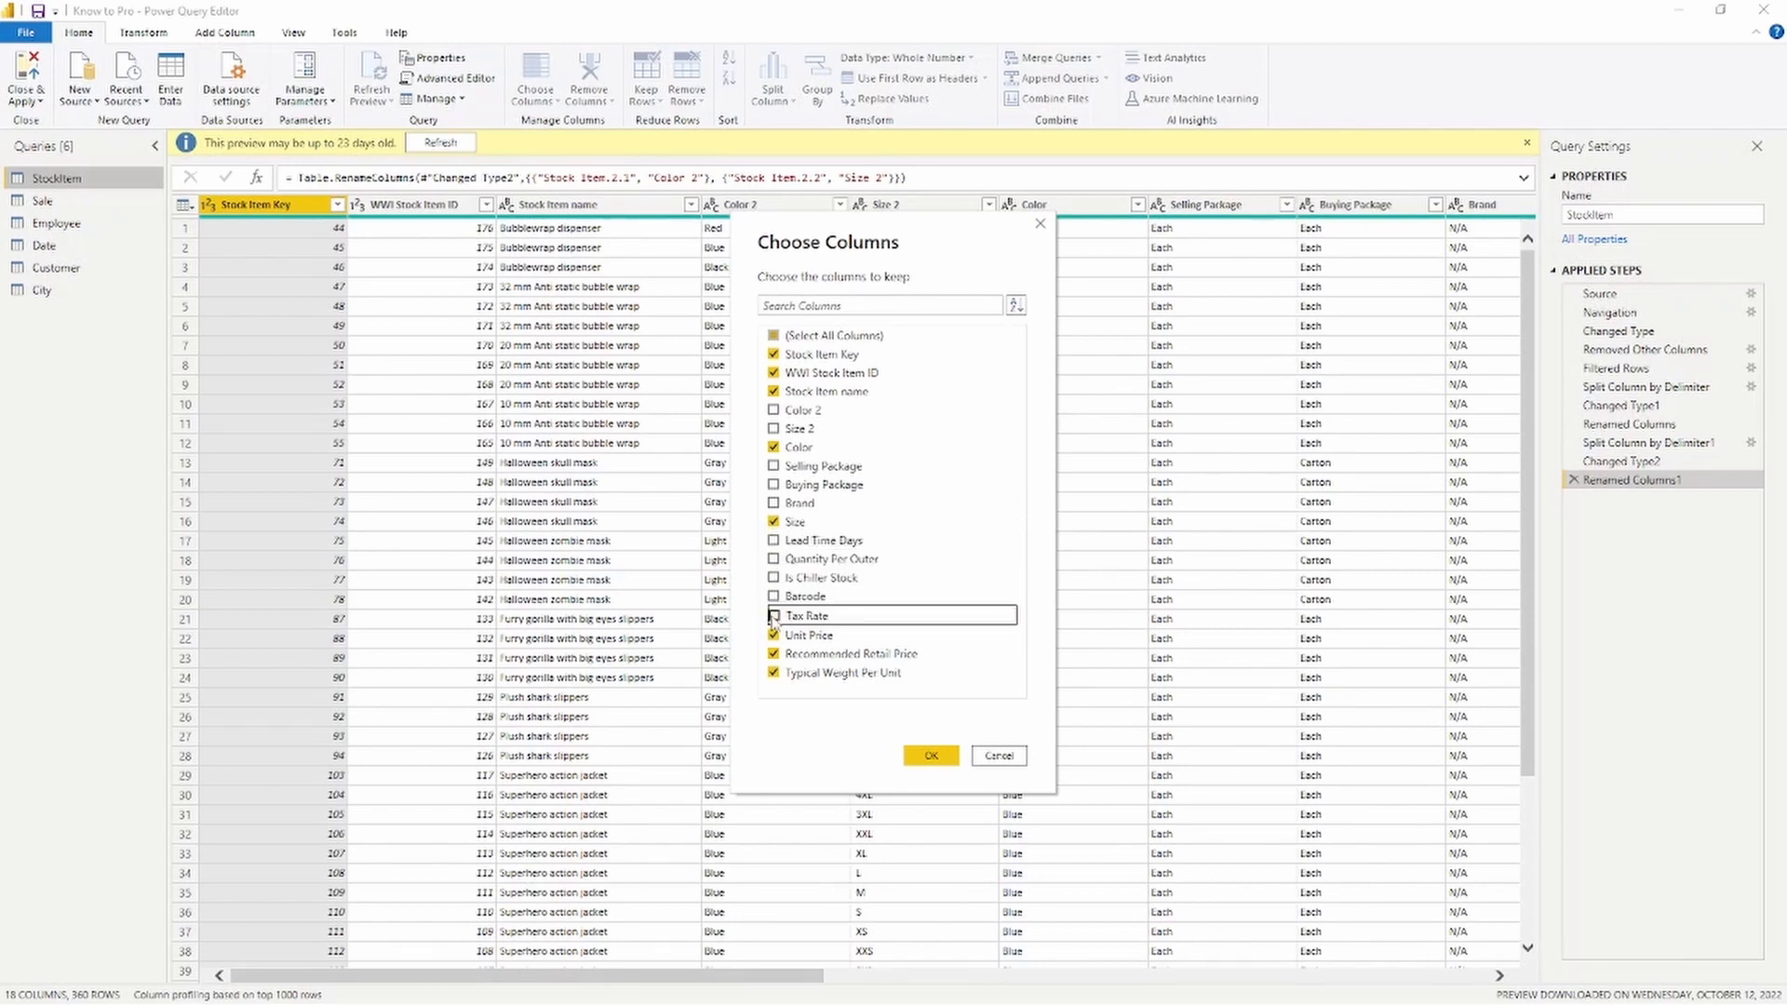
click(773, 673)
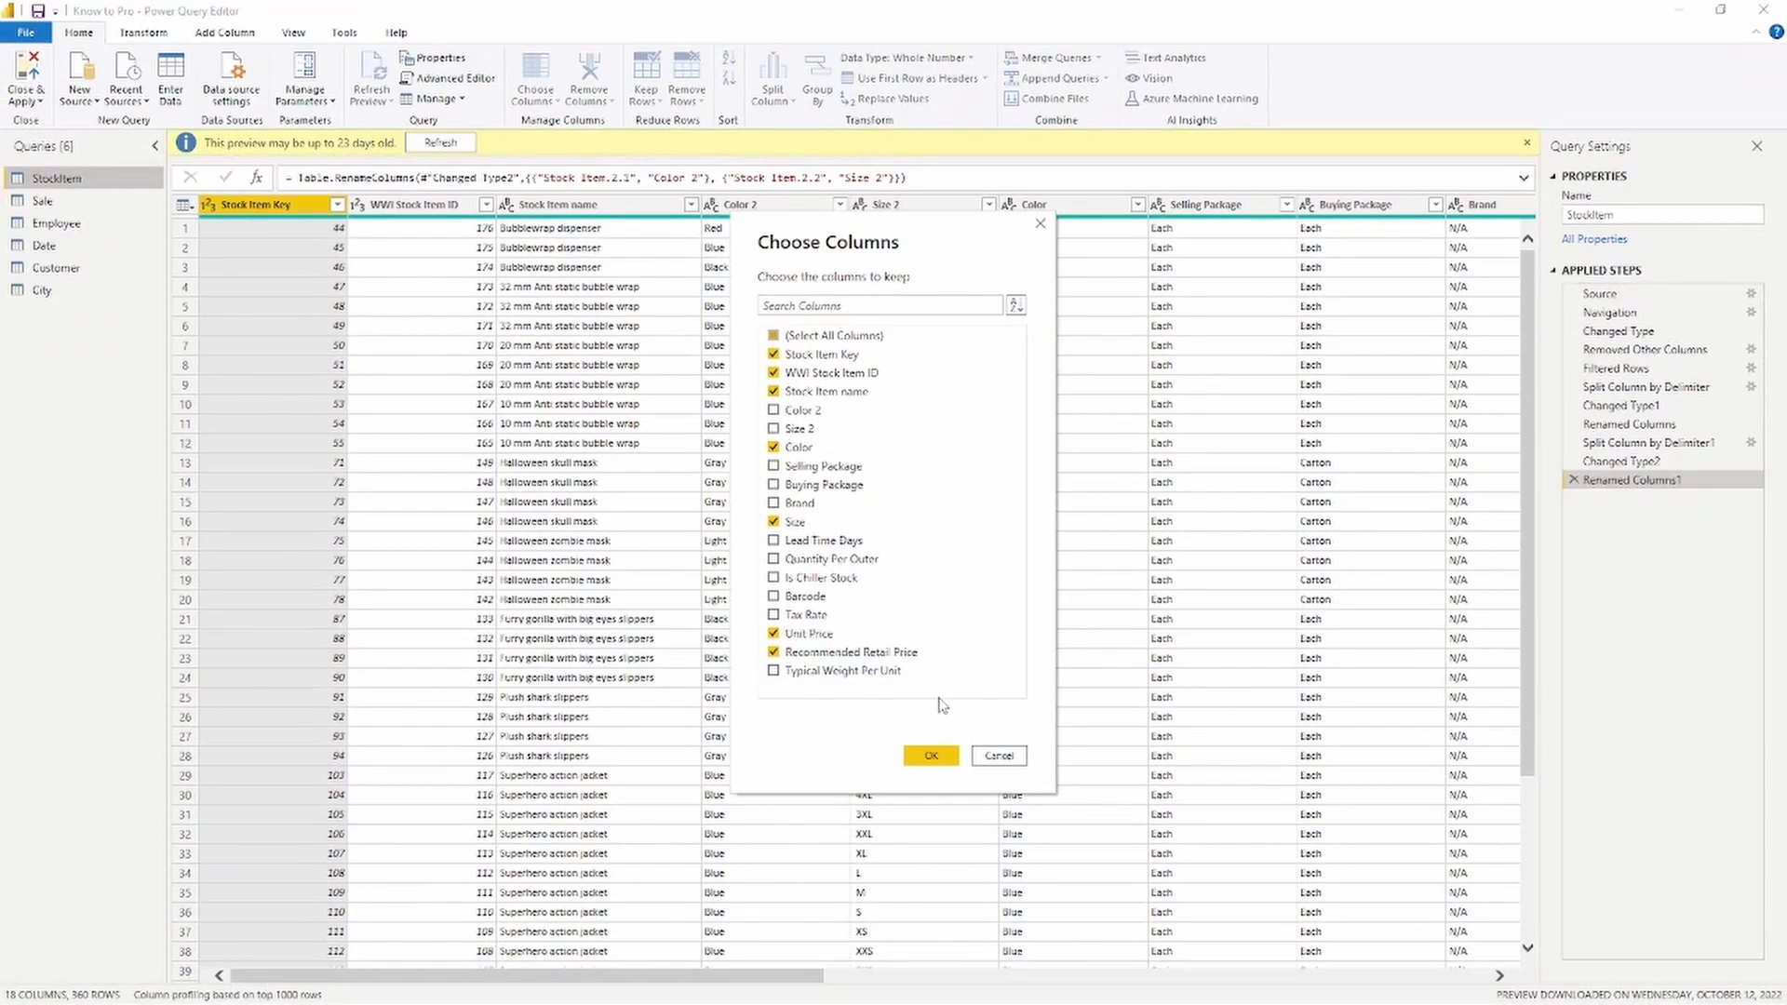
click(932, 757)
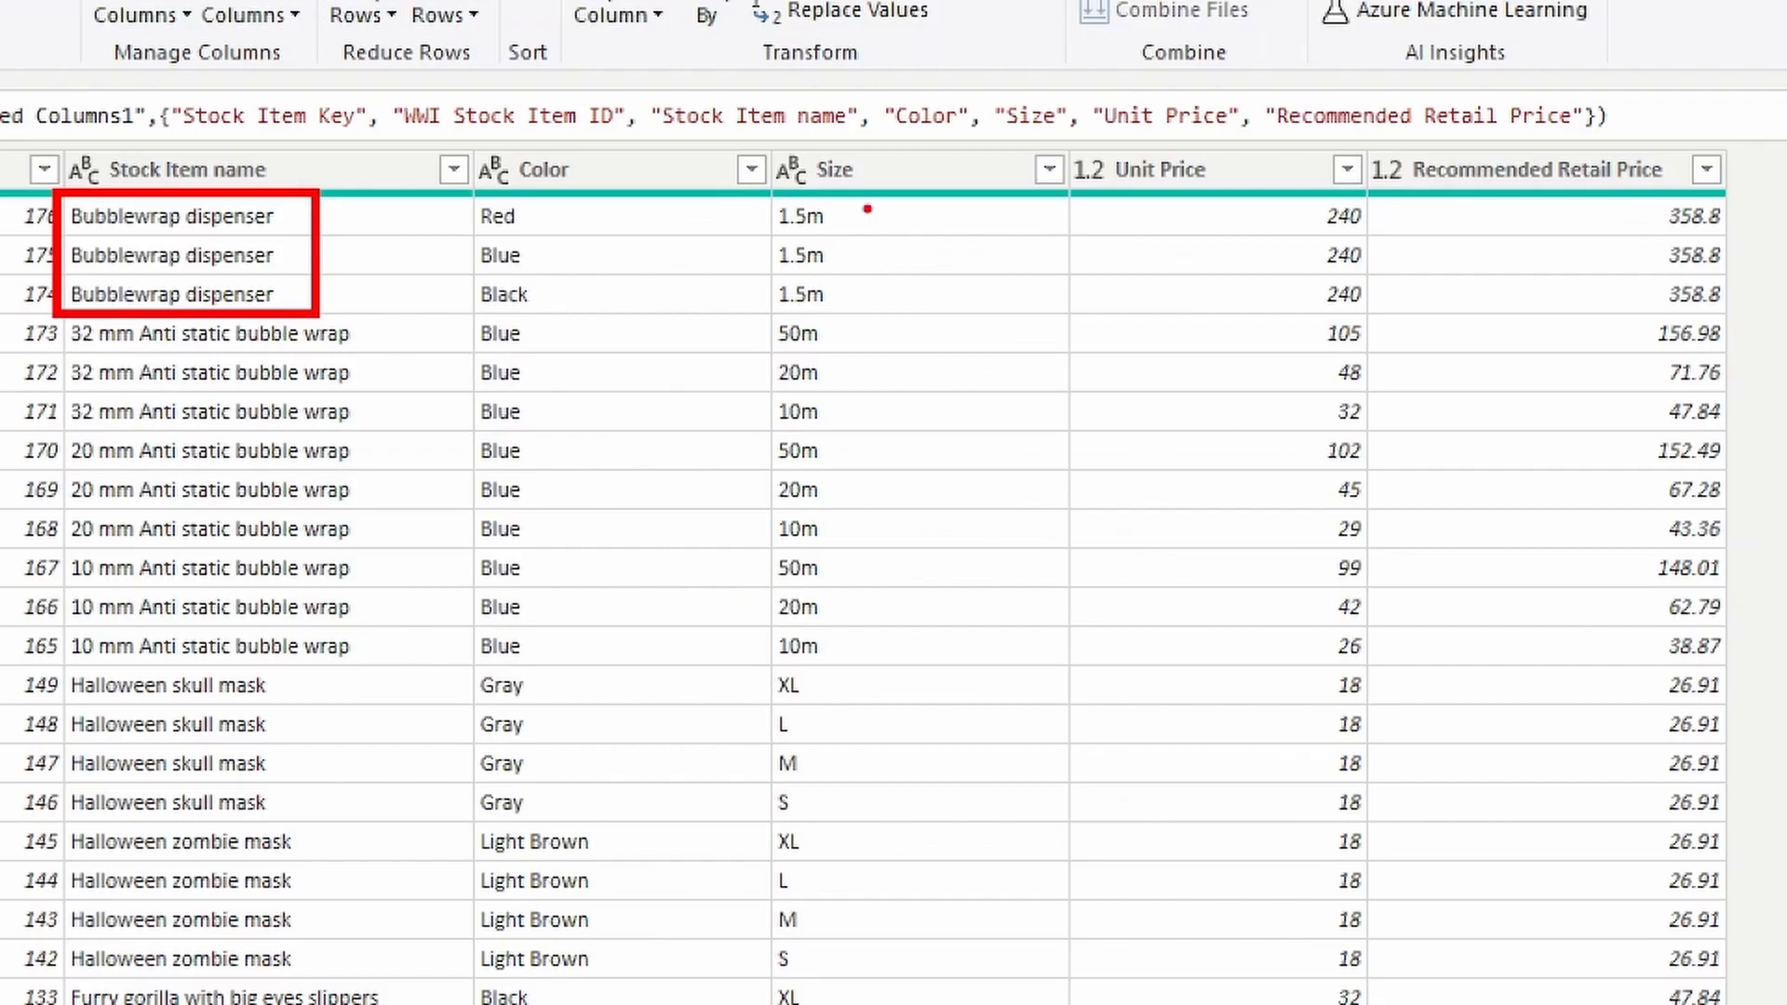
drag(763, 201, 920, 317)
drag(1300, 249, 1173, 251)
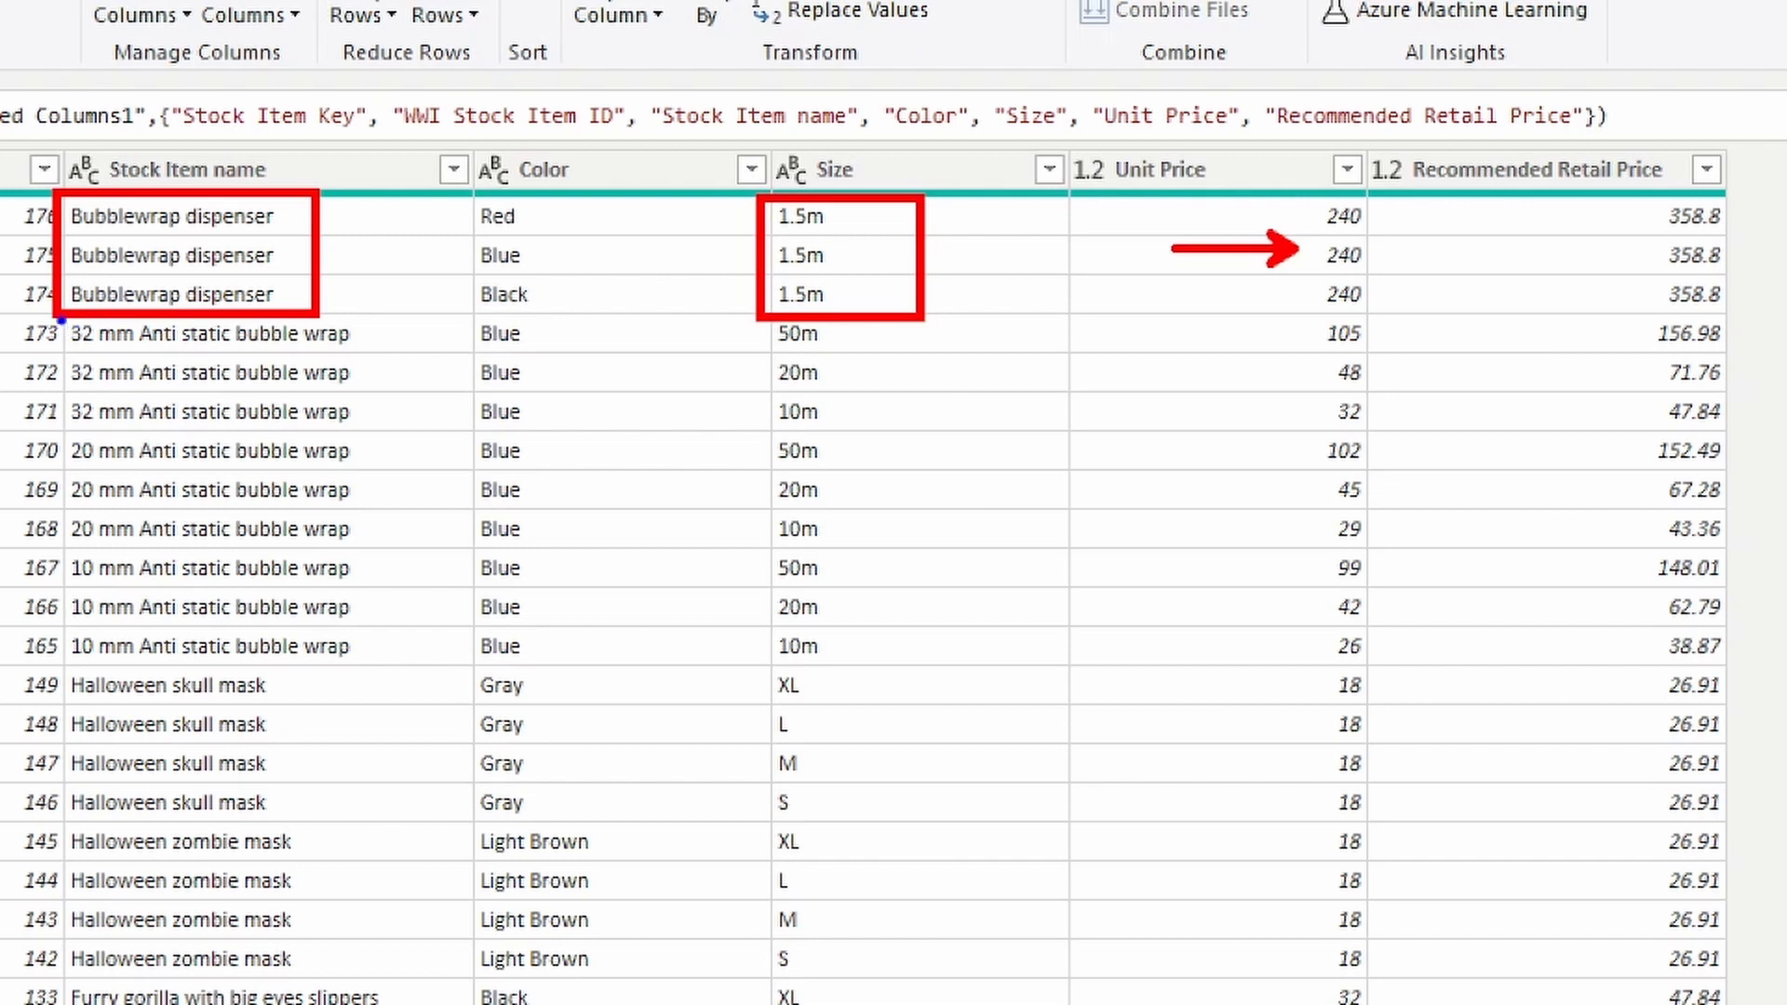
mouse_move(61, 321)
mouse_down()
mouse_move(327, 467)
mouse_move(382, 467)
mouse_up()
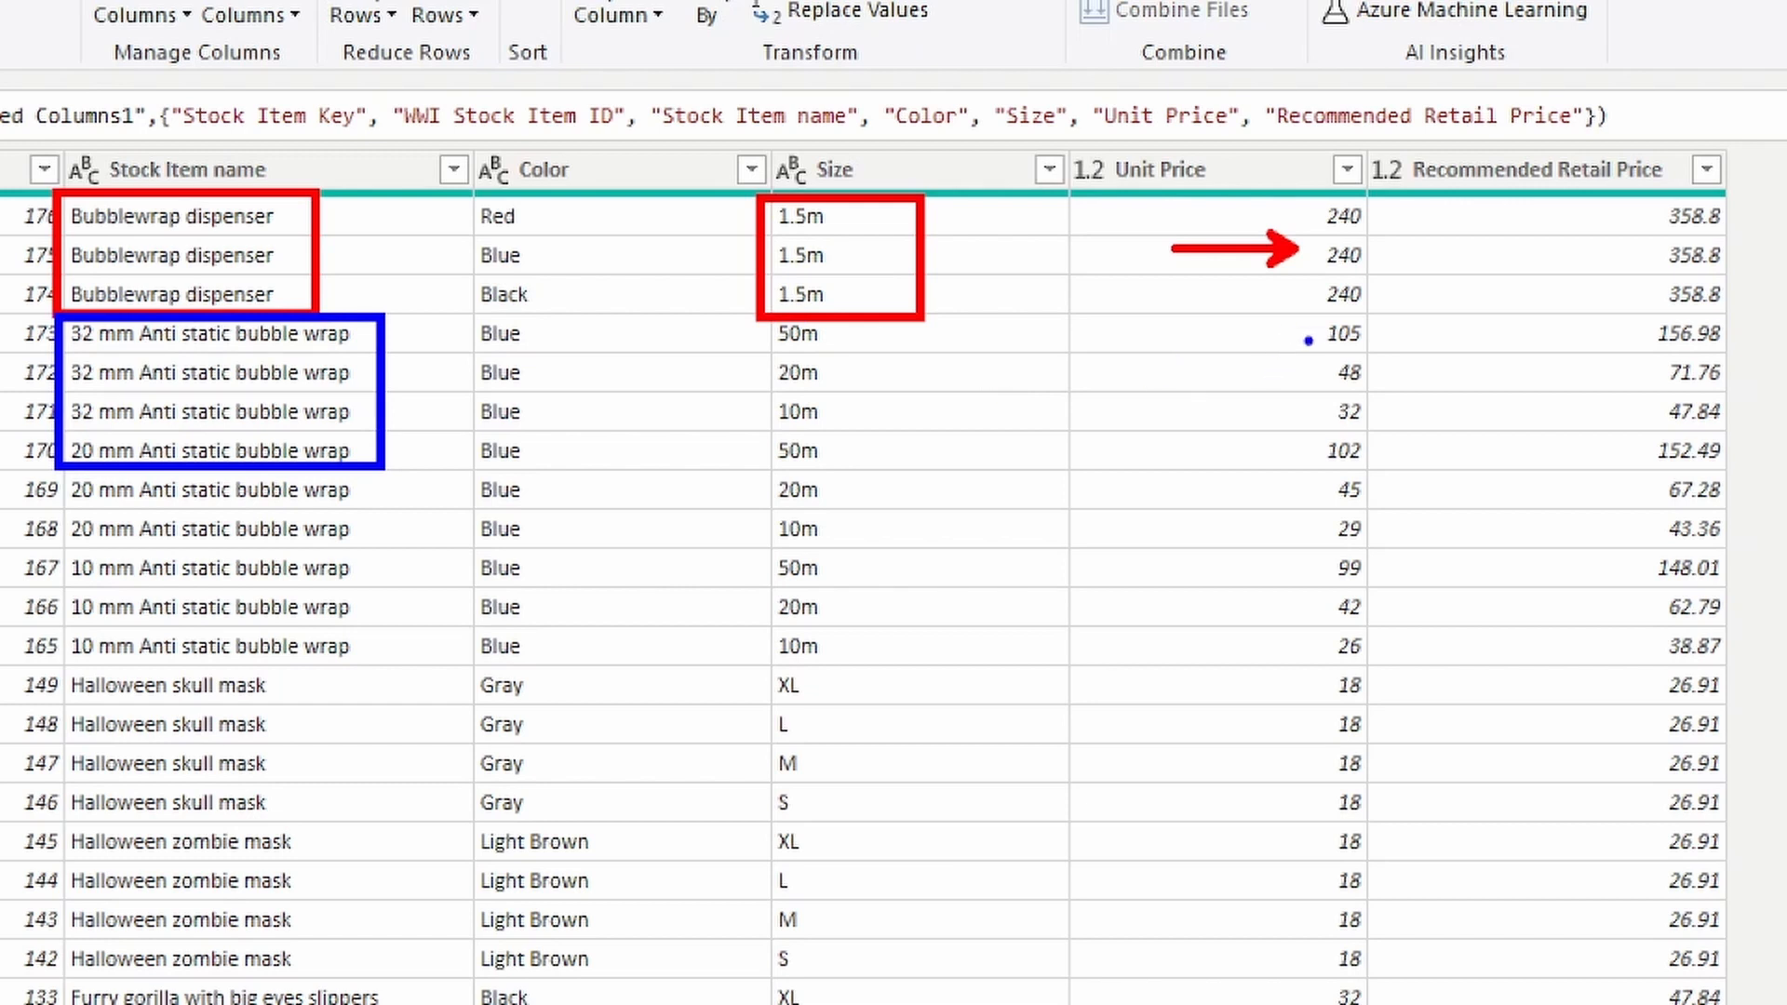
mouse_move(1230, 335)
mouse_down()
mouse_move(1308, 337)
mouse_move(1294, 414)
mouse_up()
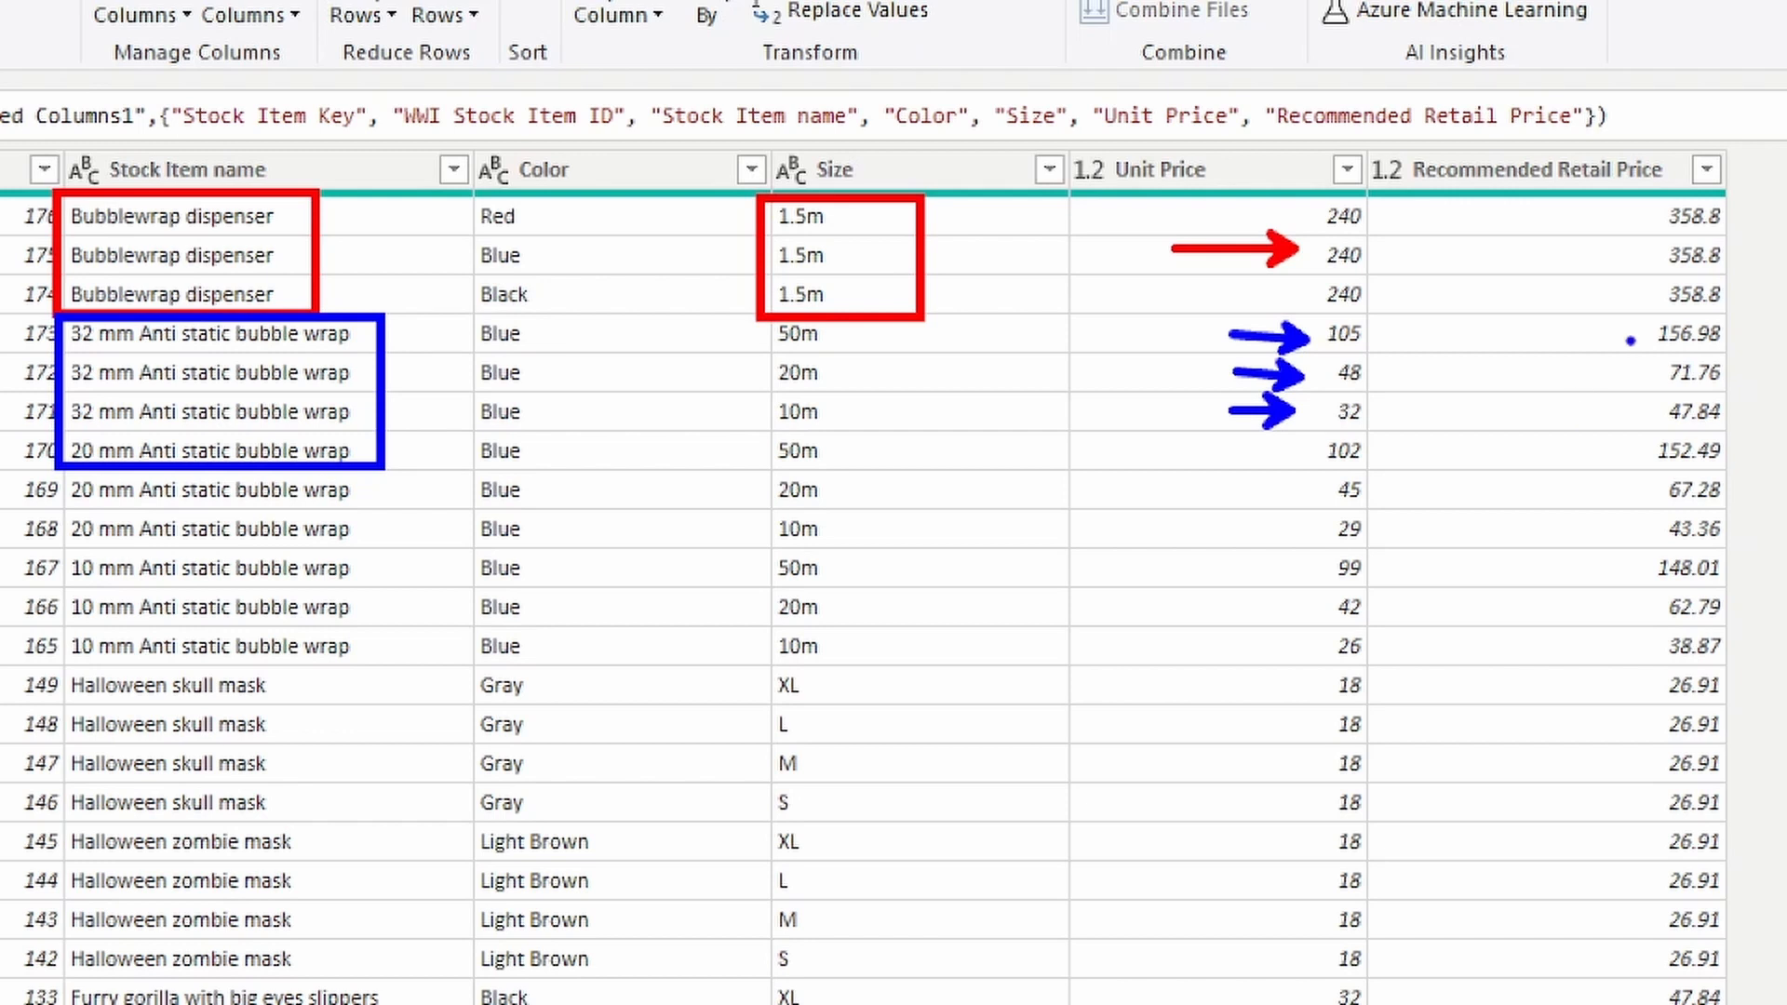
mouse_move(1635, 302)
mouse_down()
mouse_move(1635, 400)
mouse_move(1742, 300)
mouse_up()
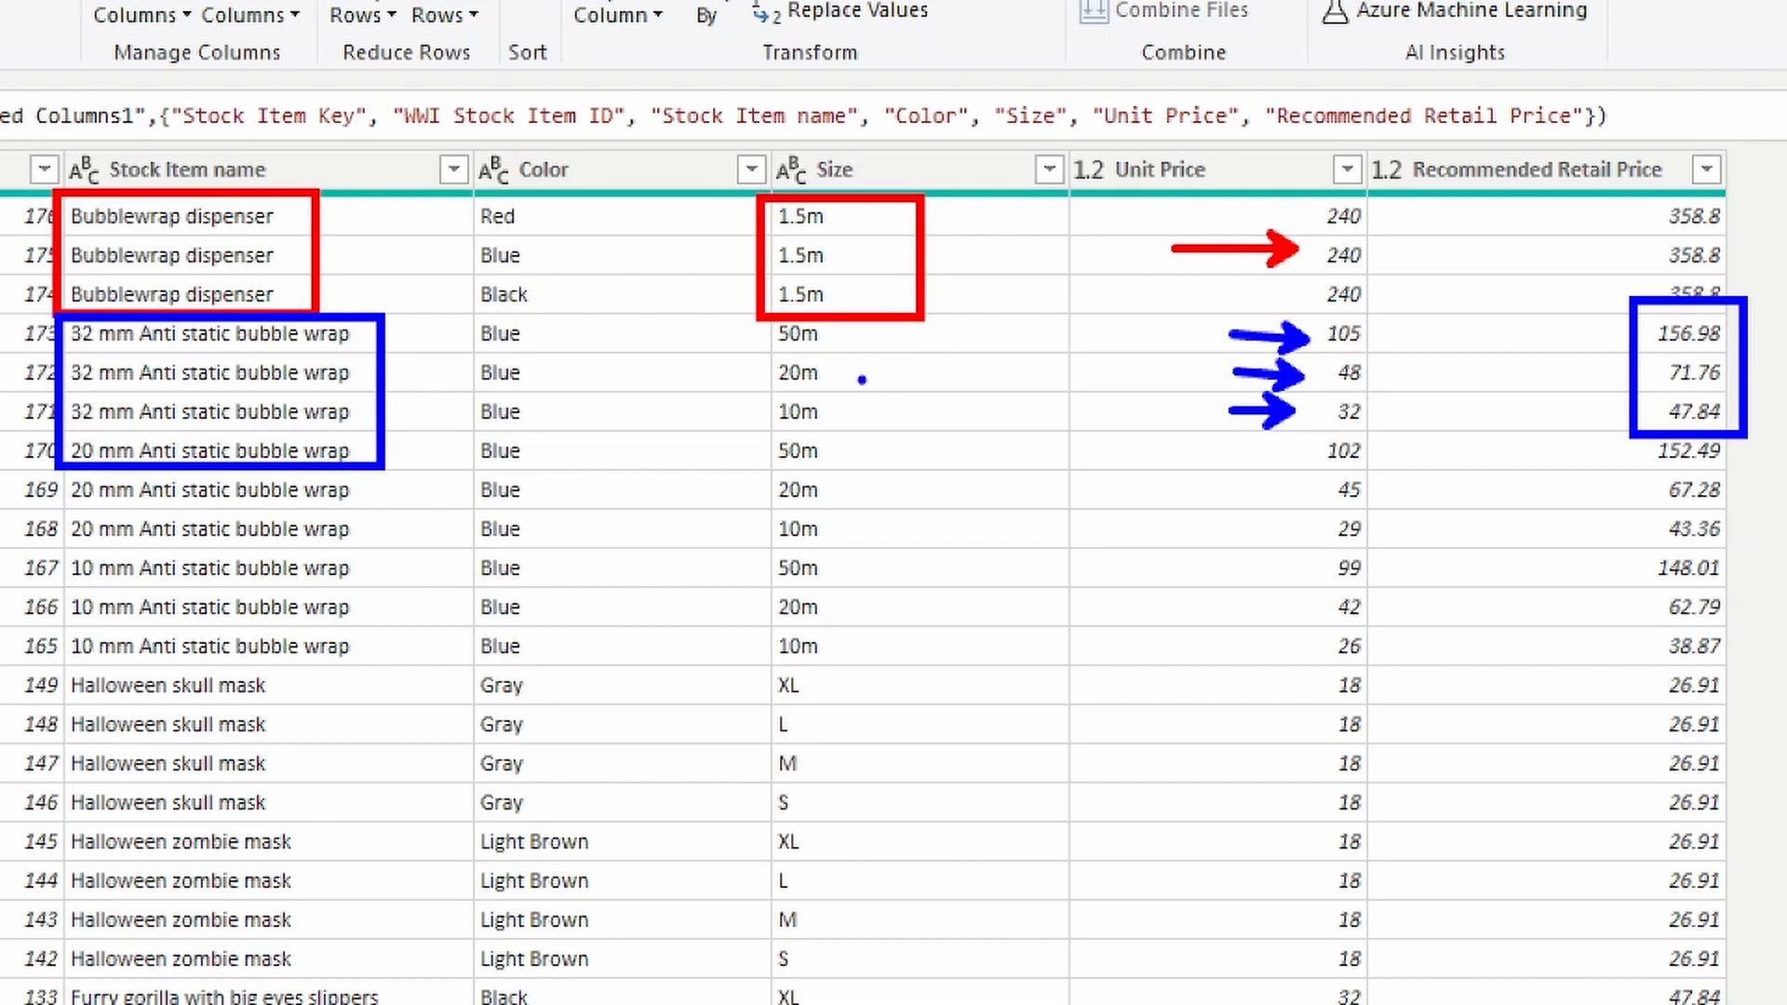
mouse_move(868, 432)
mouse_down()
mouse_move(783, 421)
mouse_move(757, 331)
mouse_move(842, 314)
mouse_move(871, 430)
mouse_move(847, 433)
mouse_up()
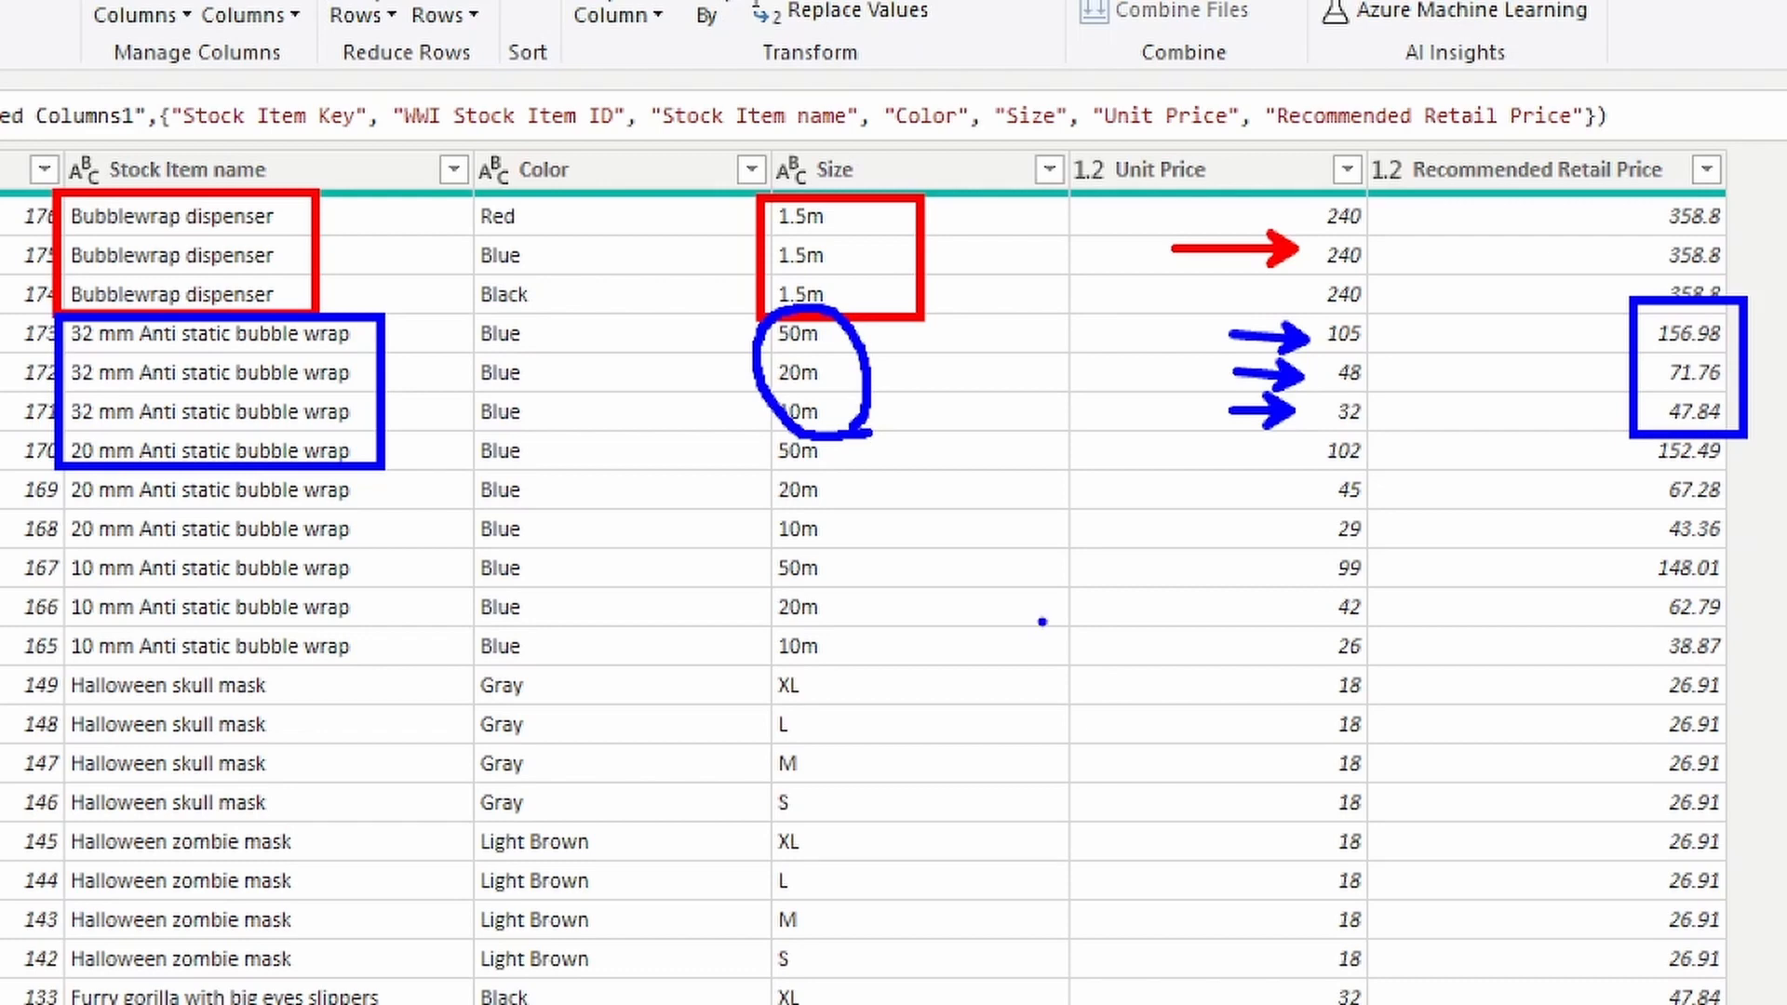
key(Escape)
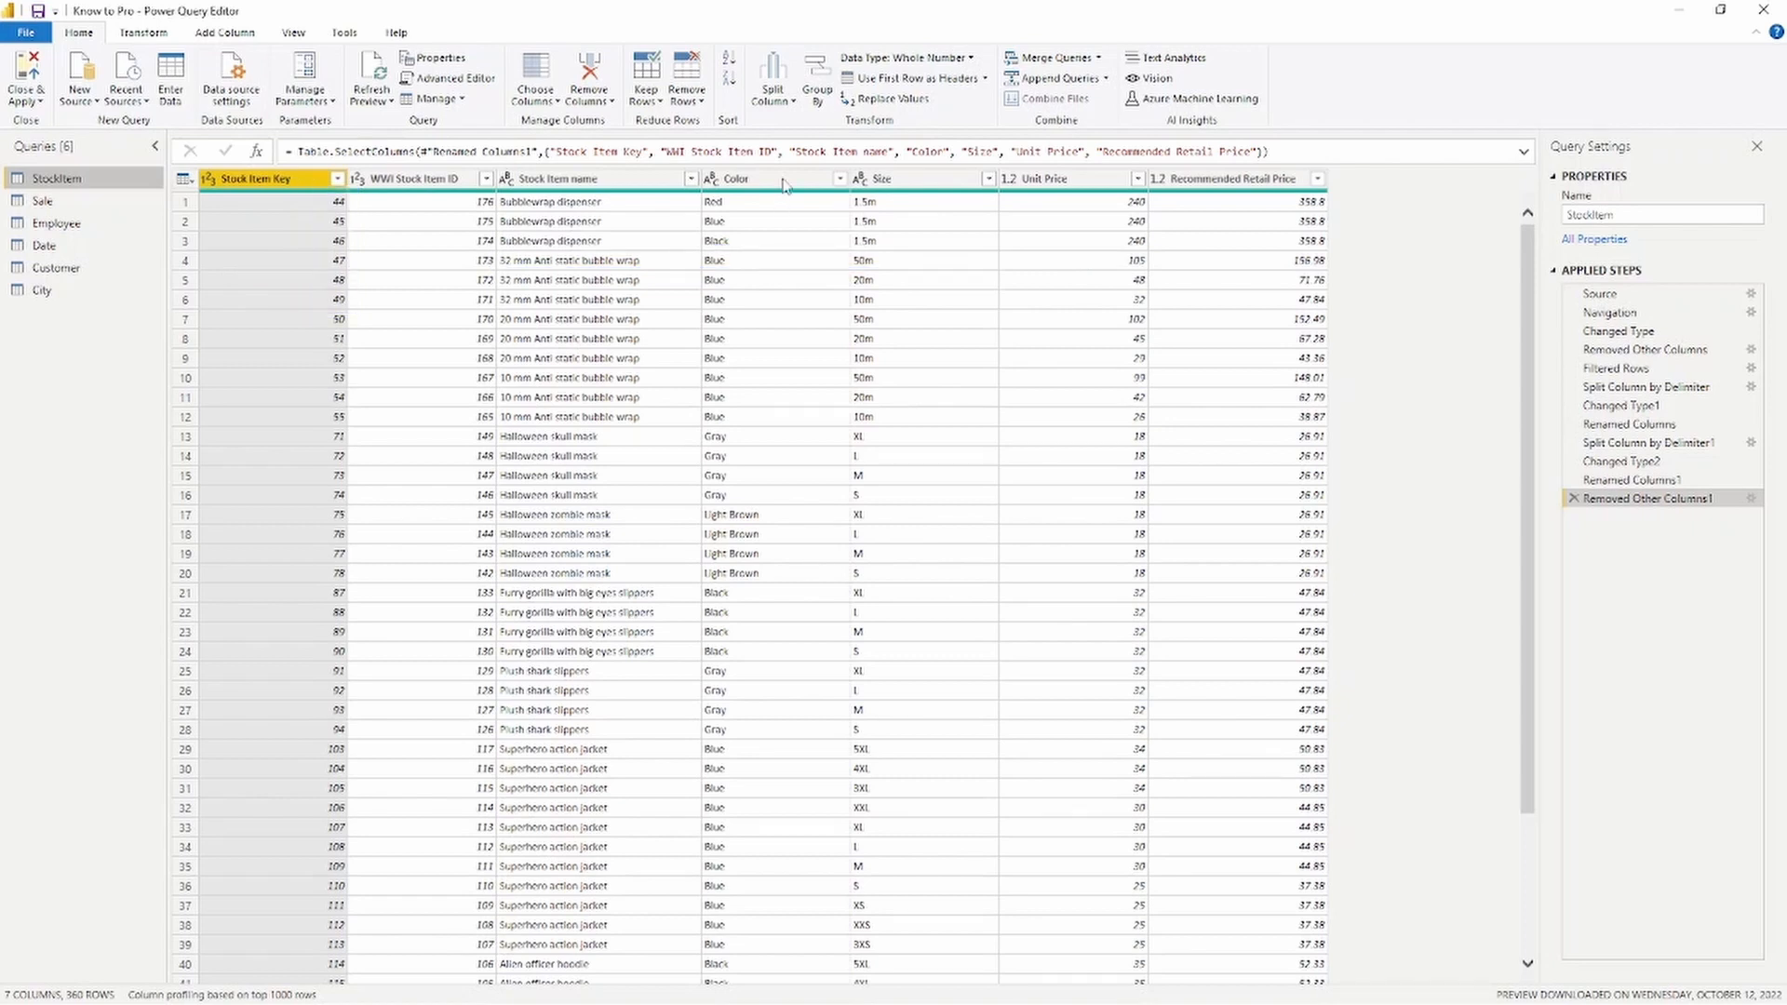
Group the StockItem rows by Stock Item name, with a new column named Avg Price that averages Unit Price
click(817, 94)
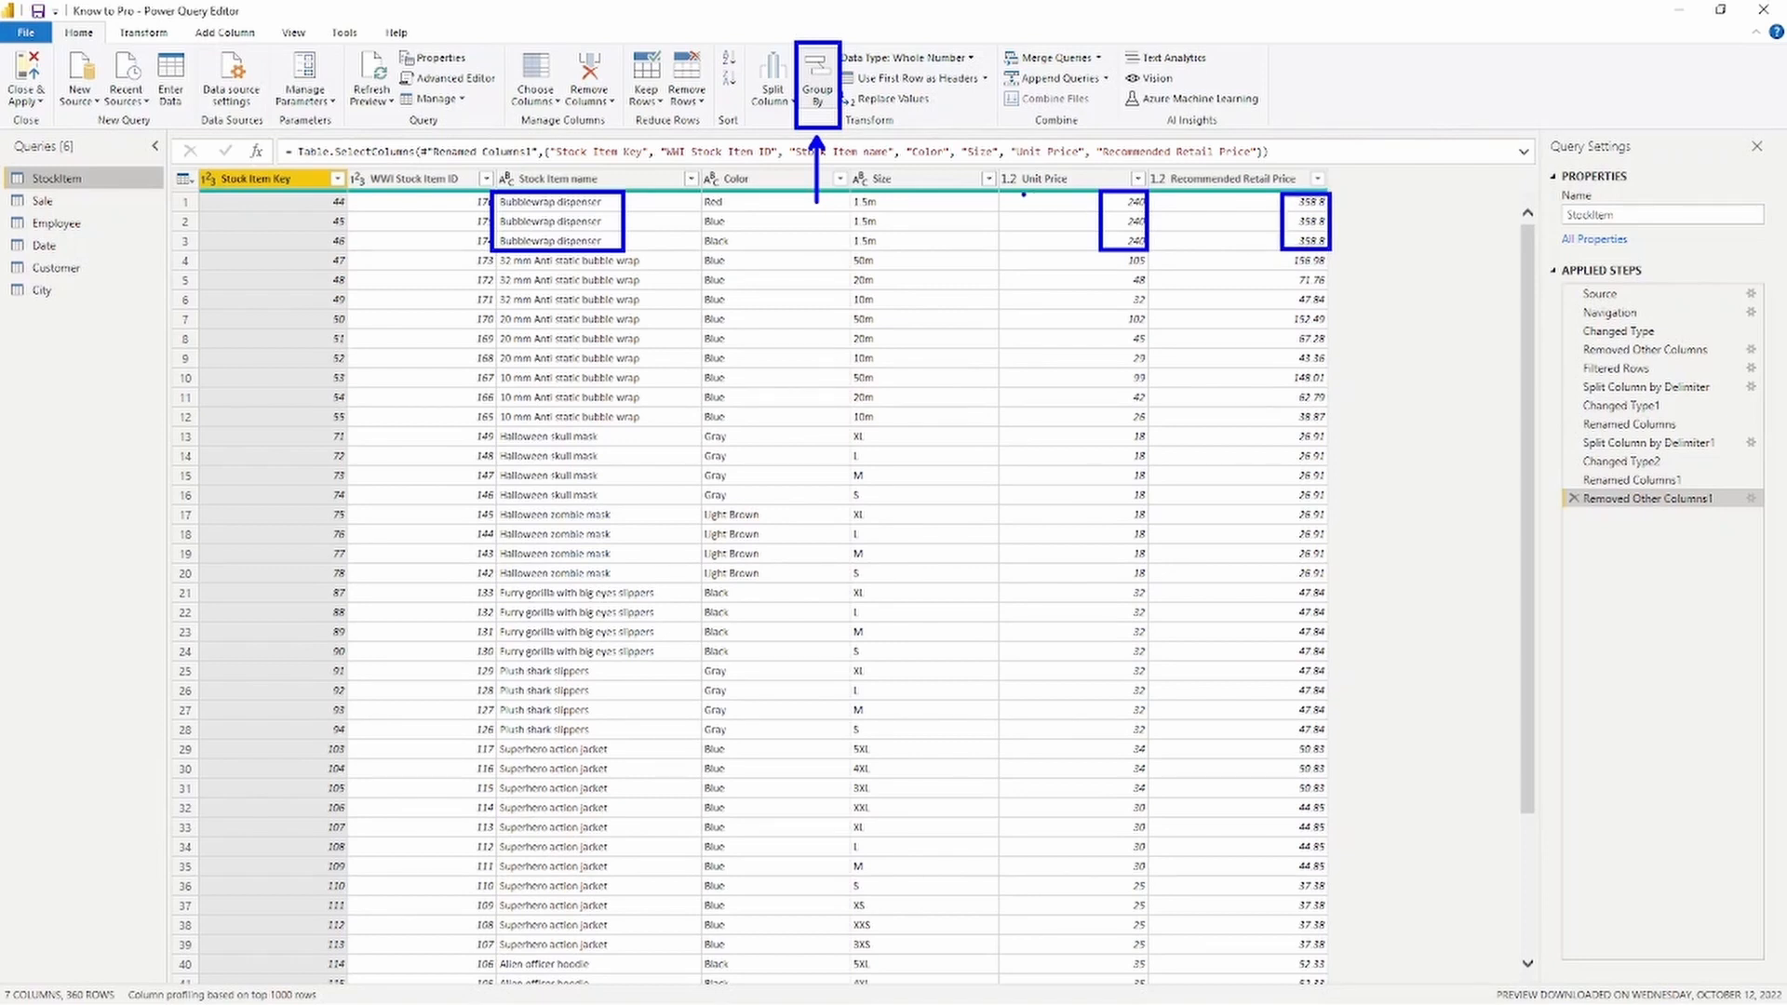
click(817, 93)
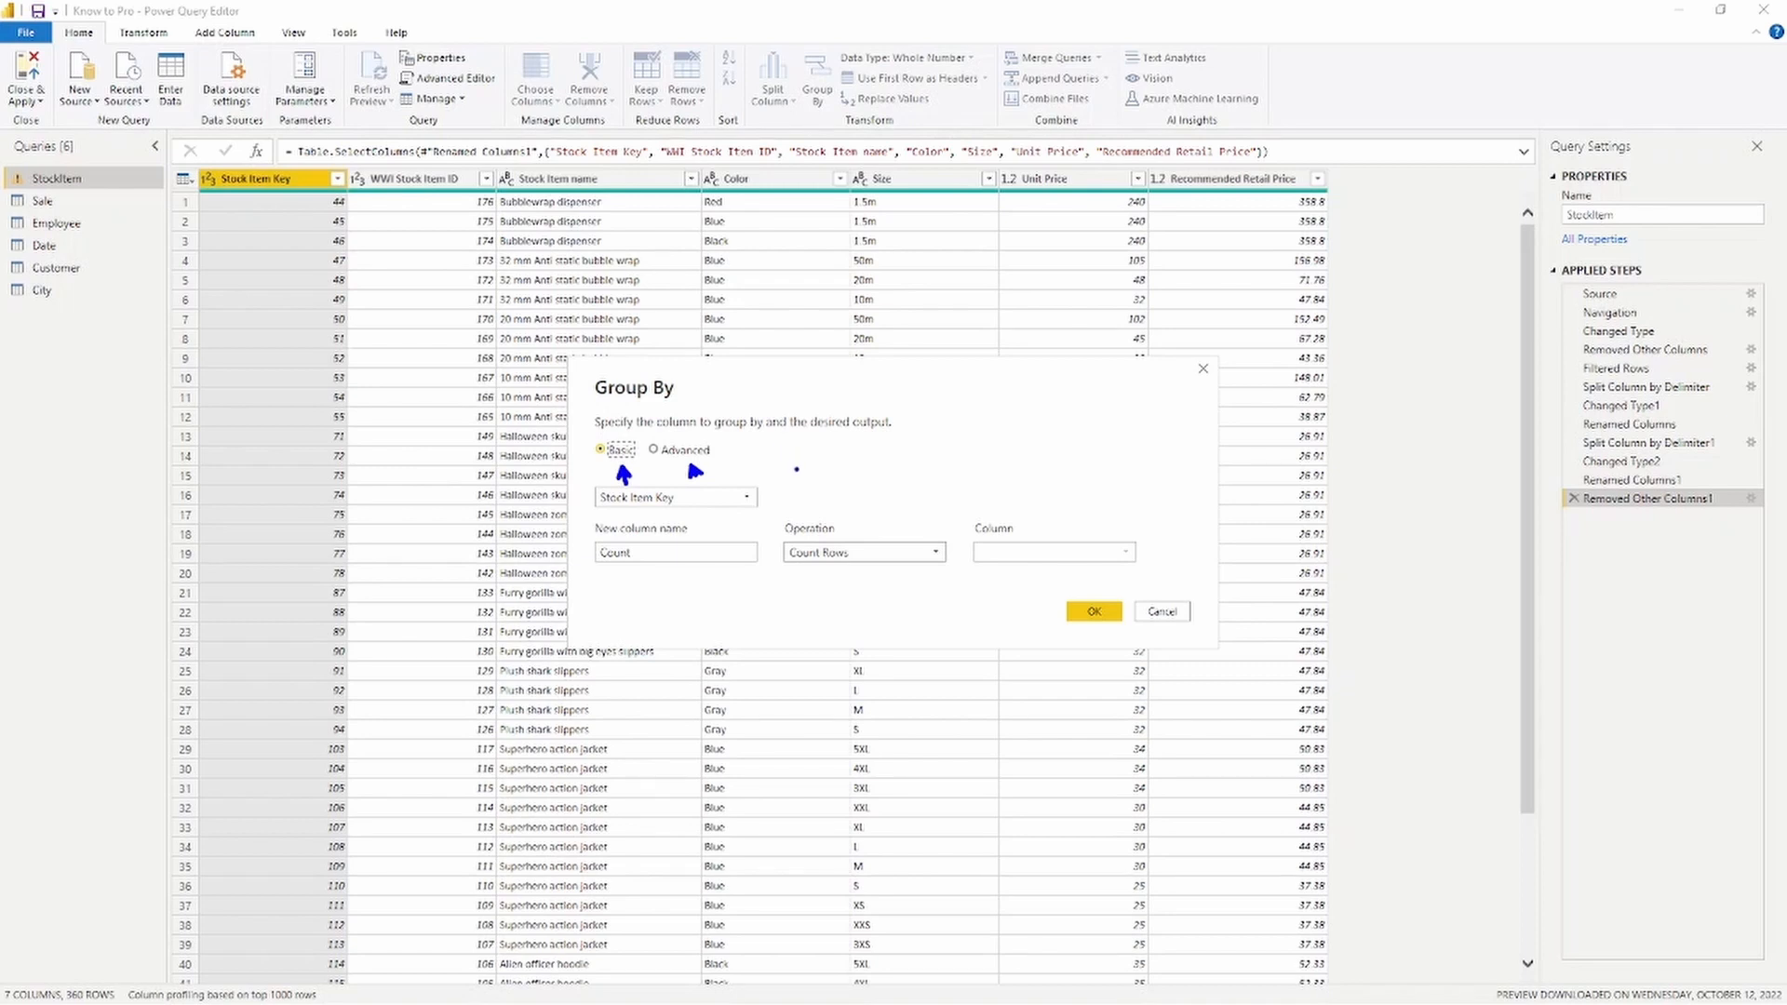
click(744, 498)
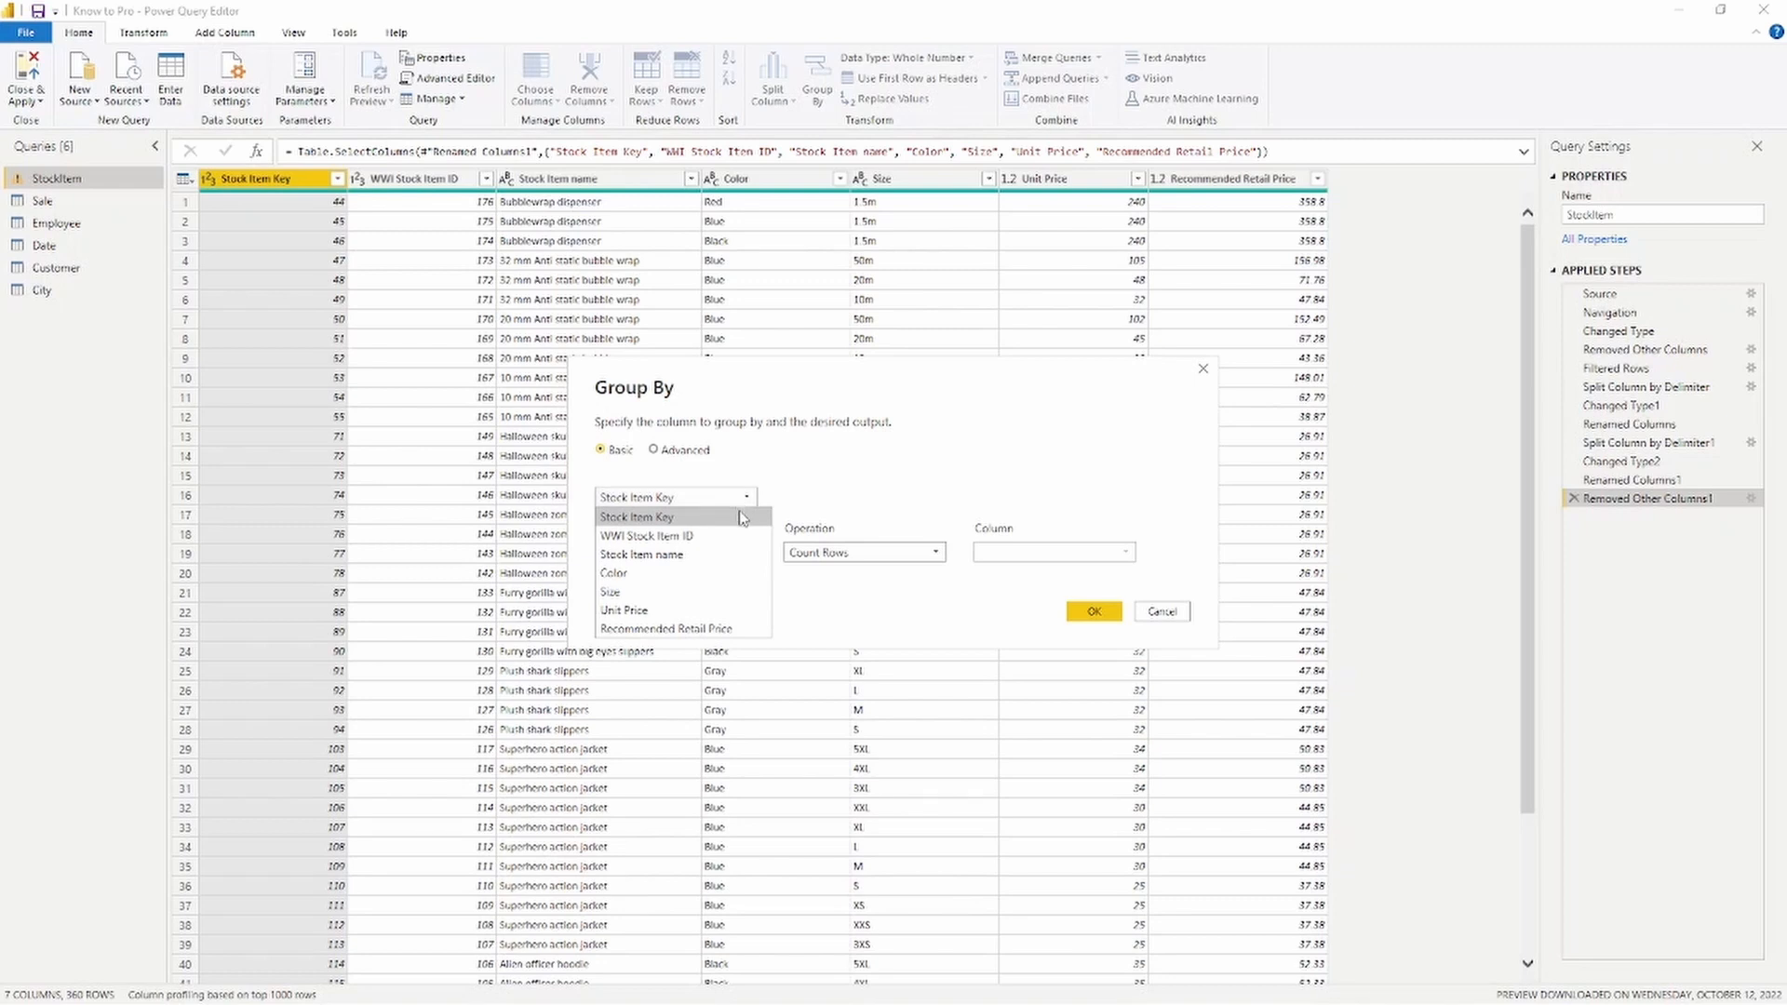
click(692, 555)
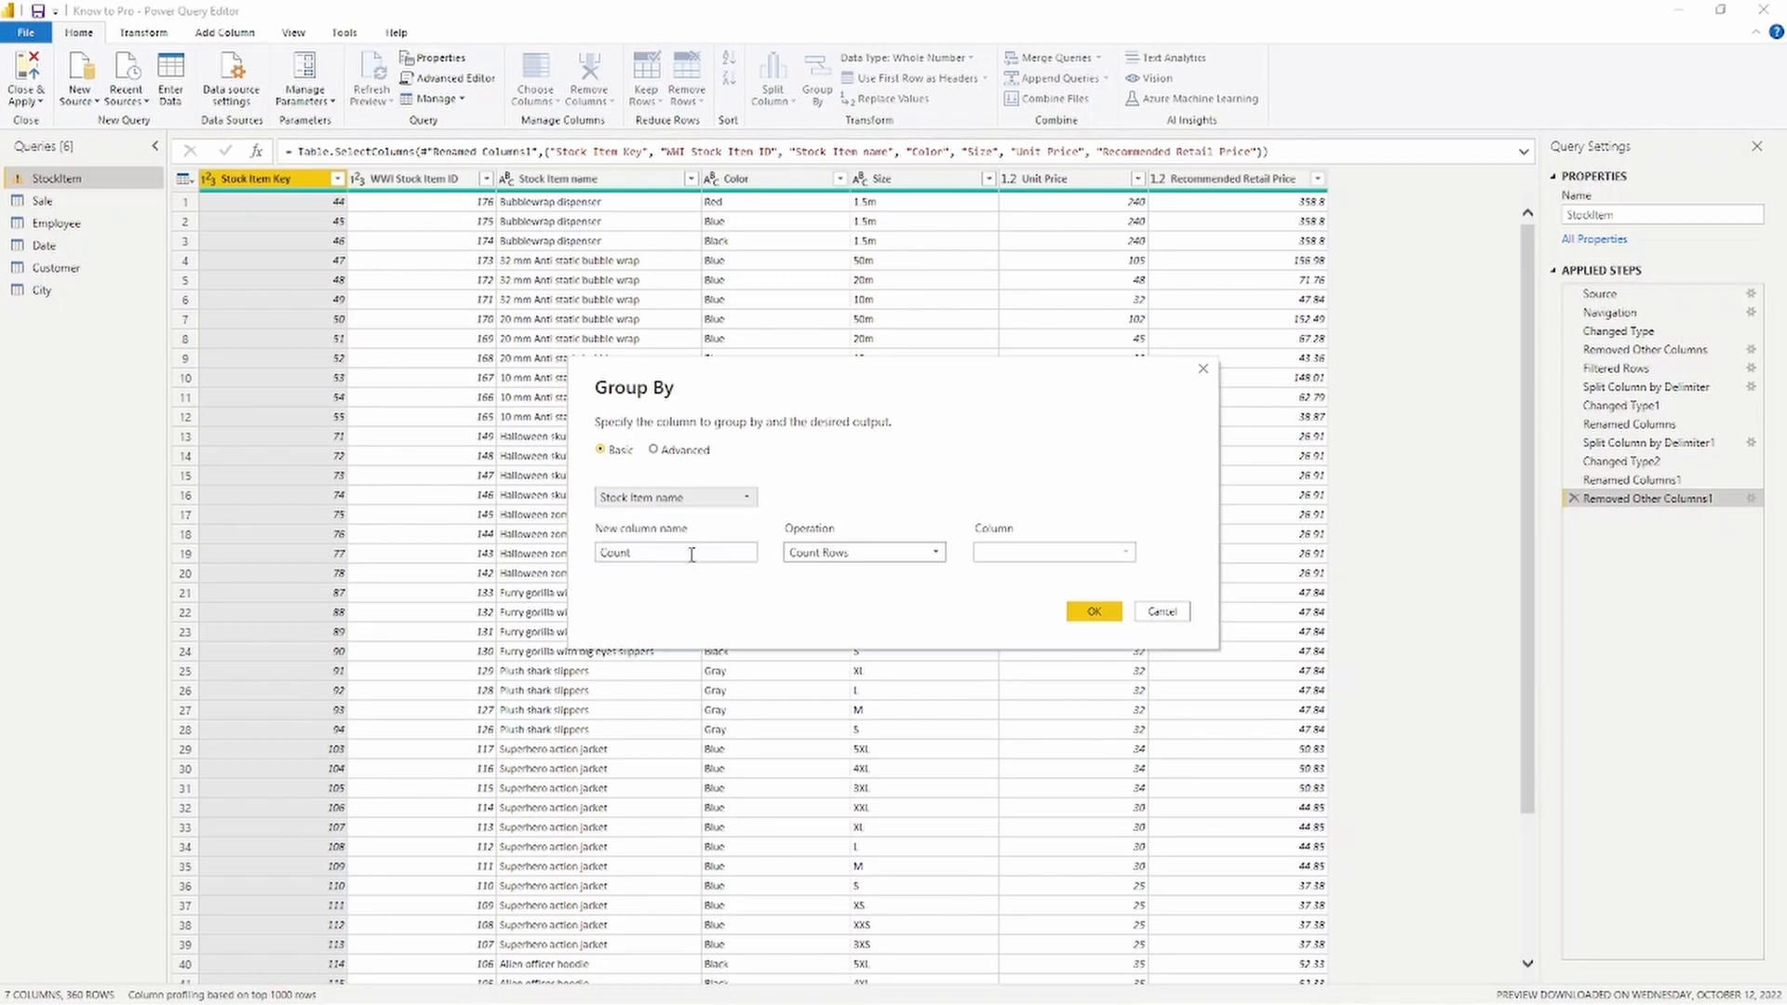
click(629, 552)
double_click(690, 556)
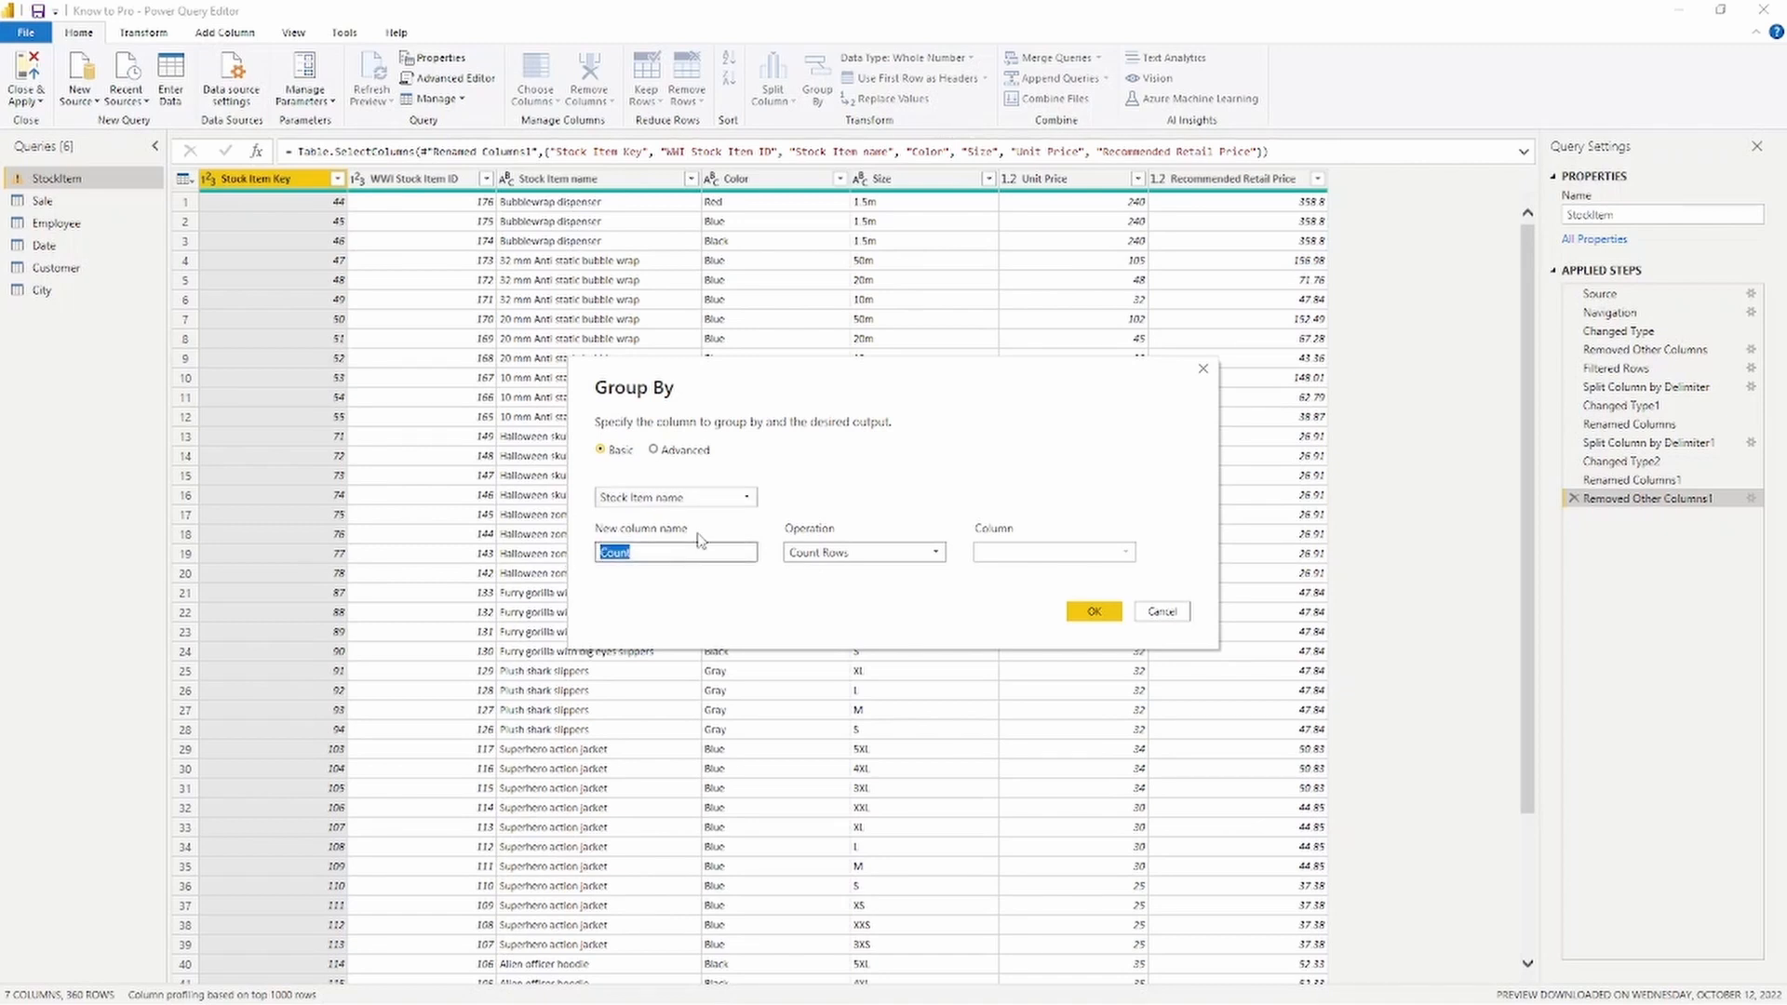
text(Avg Price)
click(937, 552)
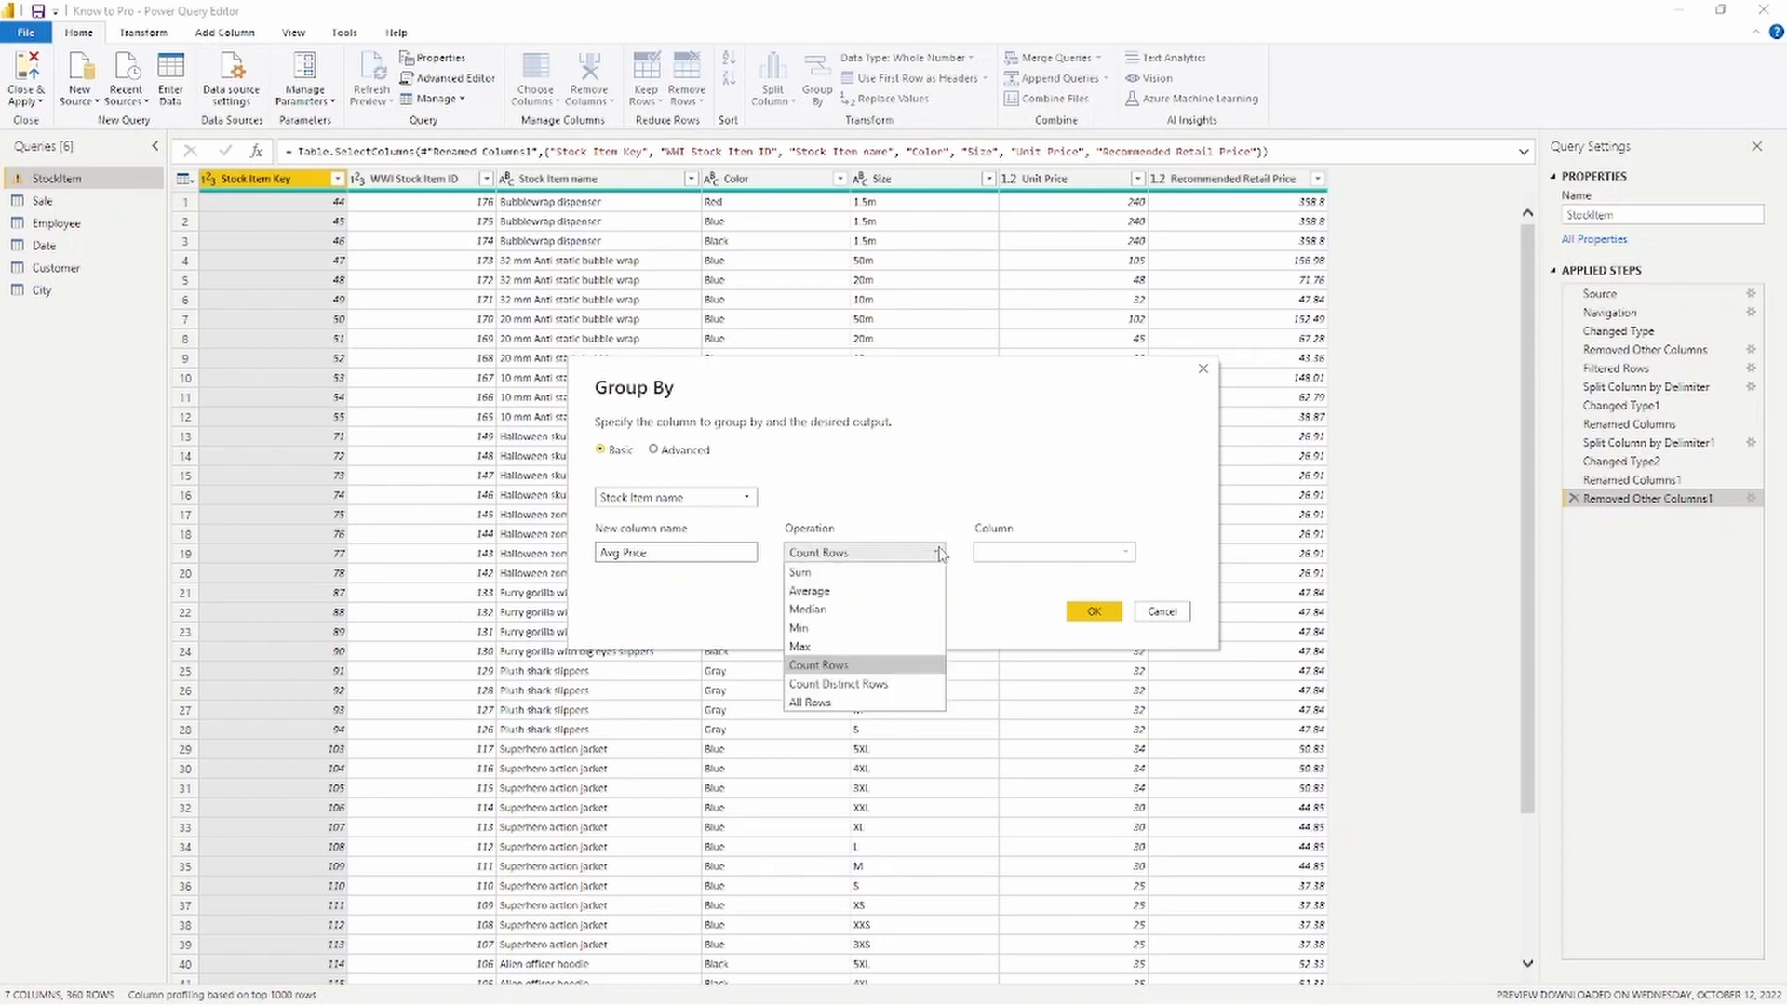
click(894, 592)
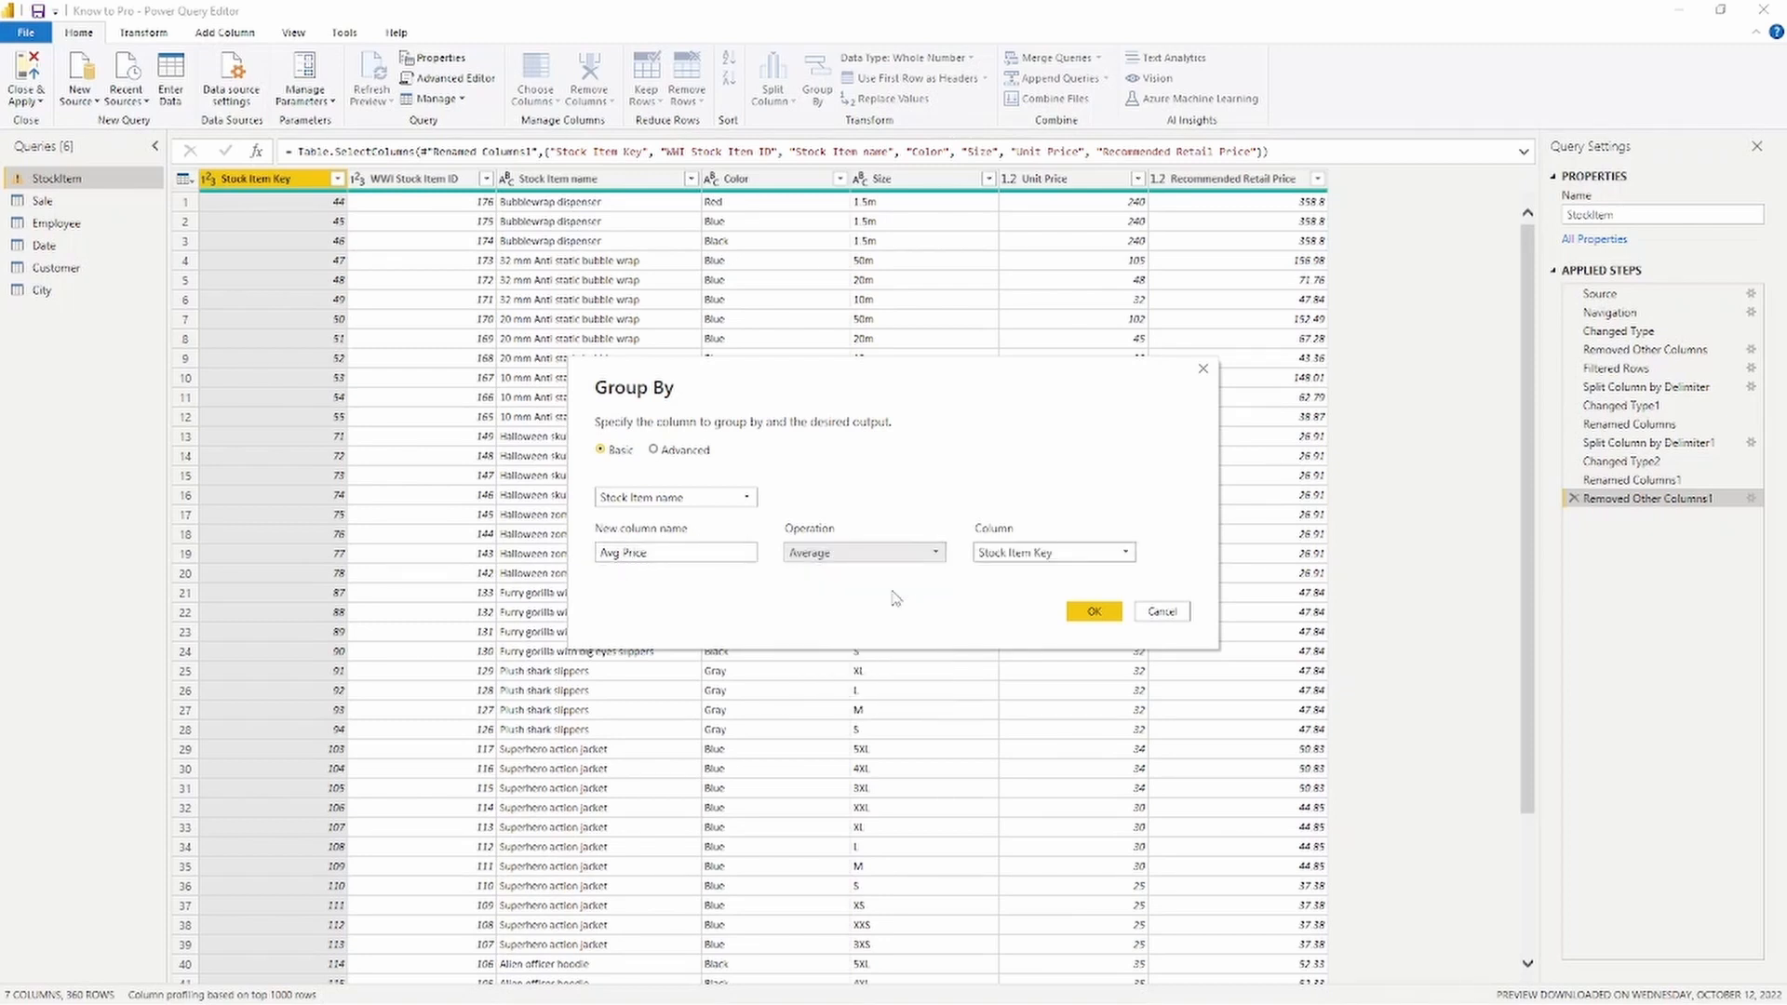
click(1099, 553)
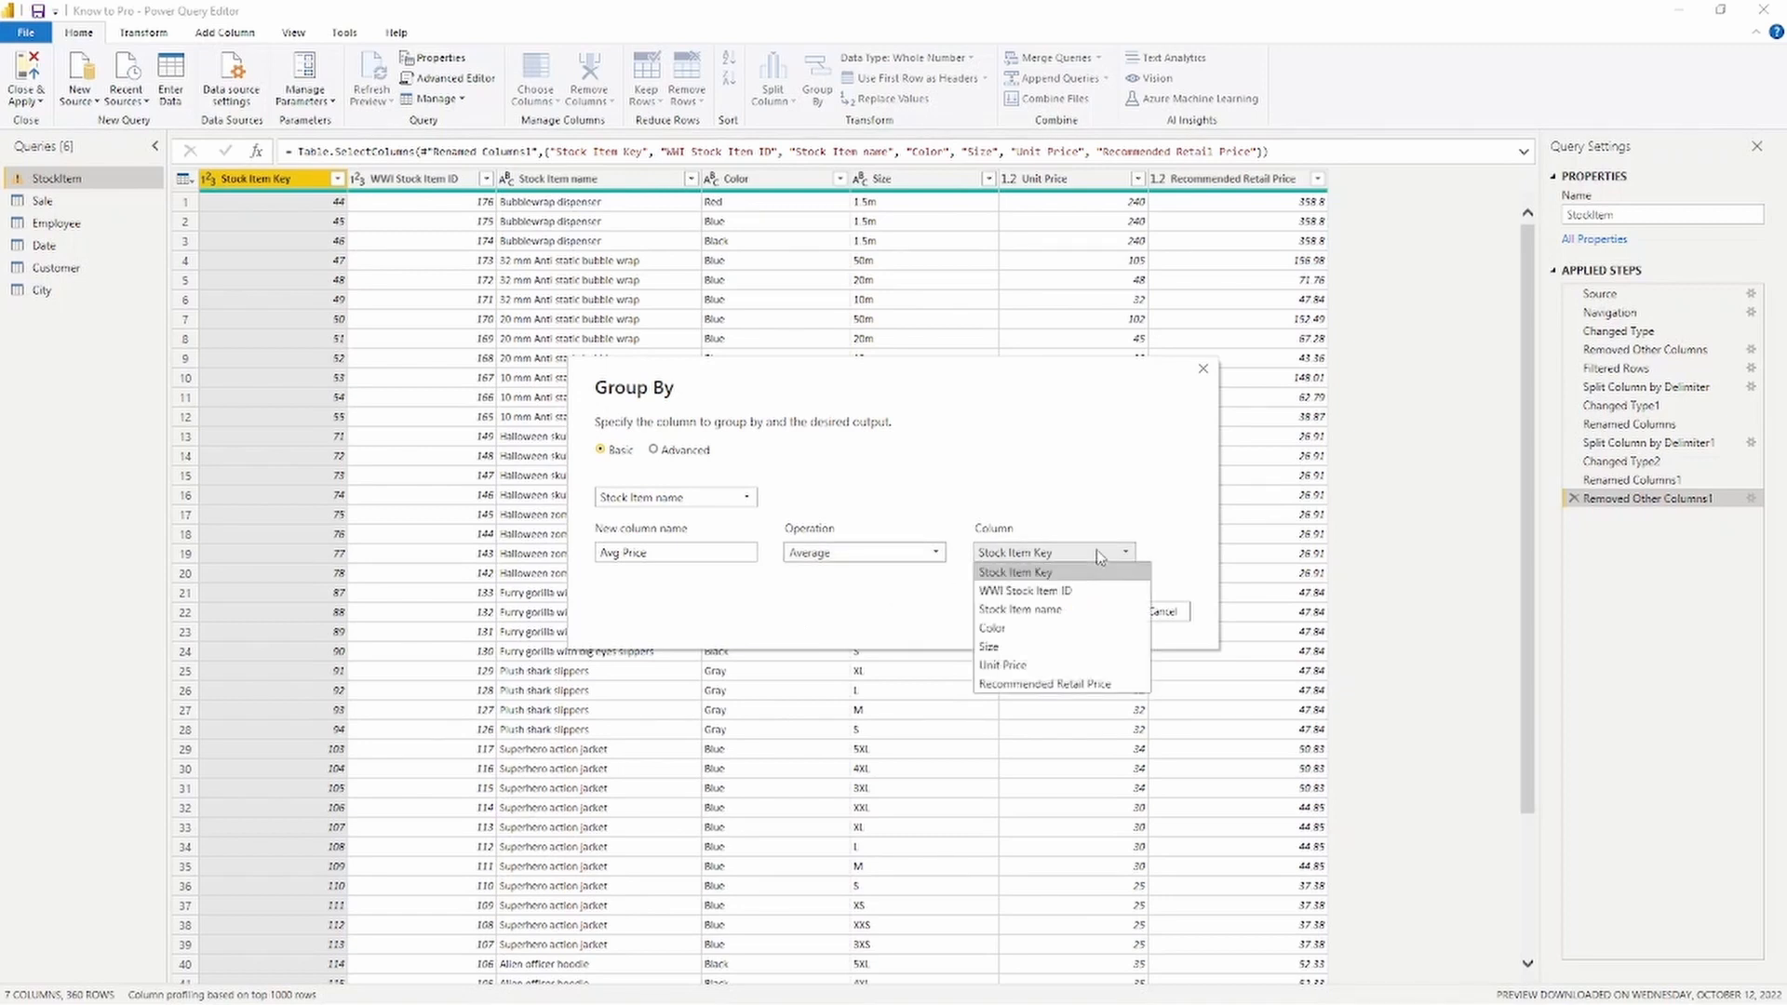
click(1035, 667)
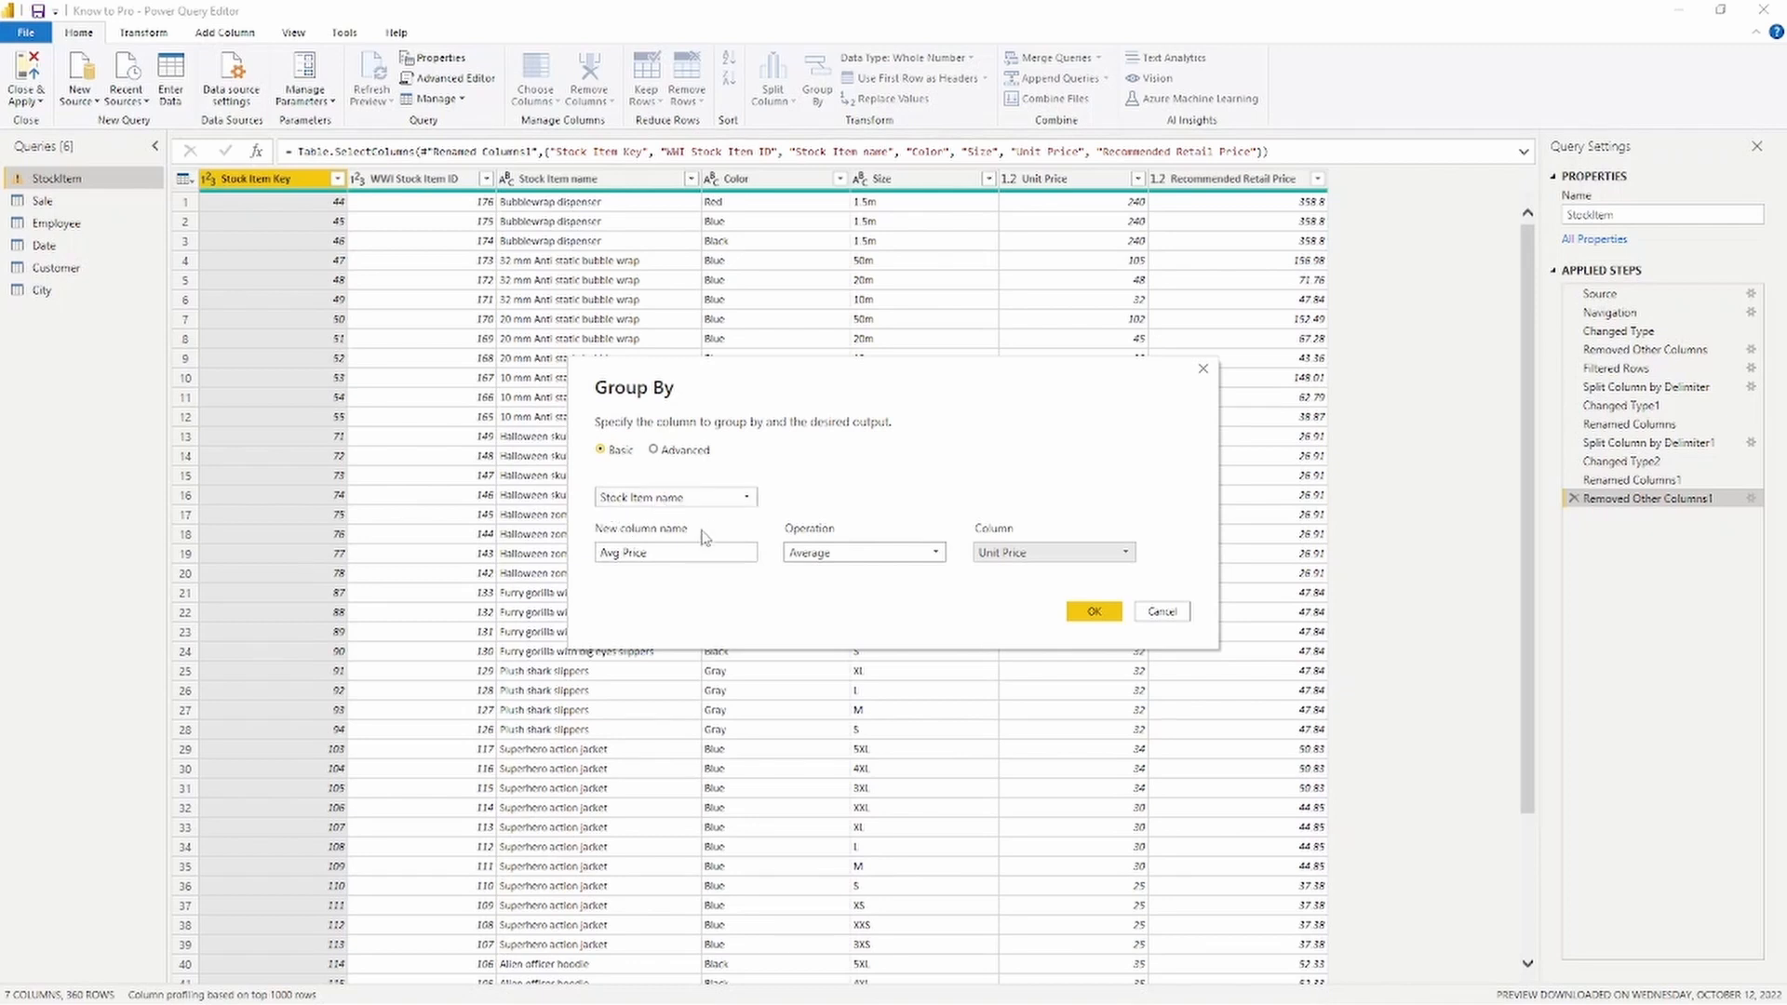
click(1094, 614)
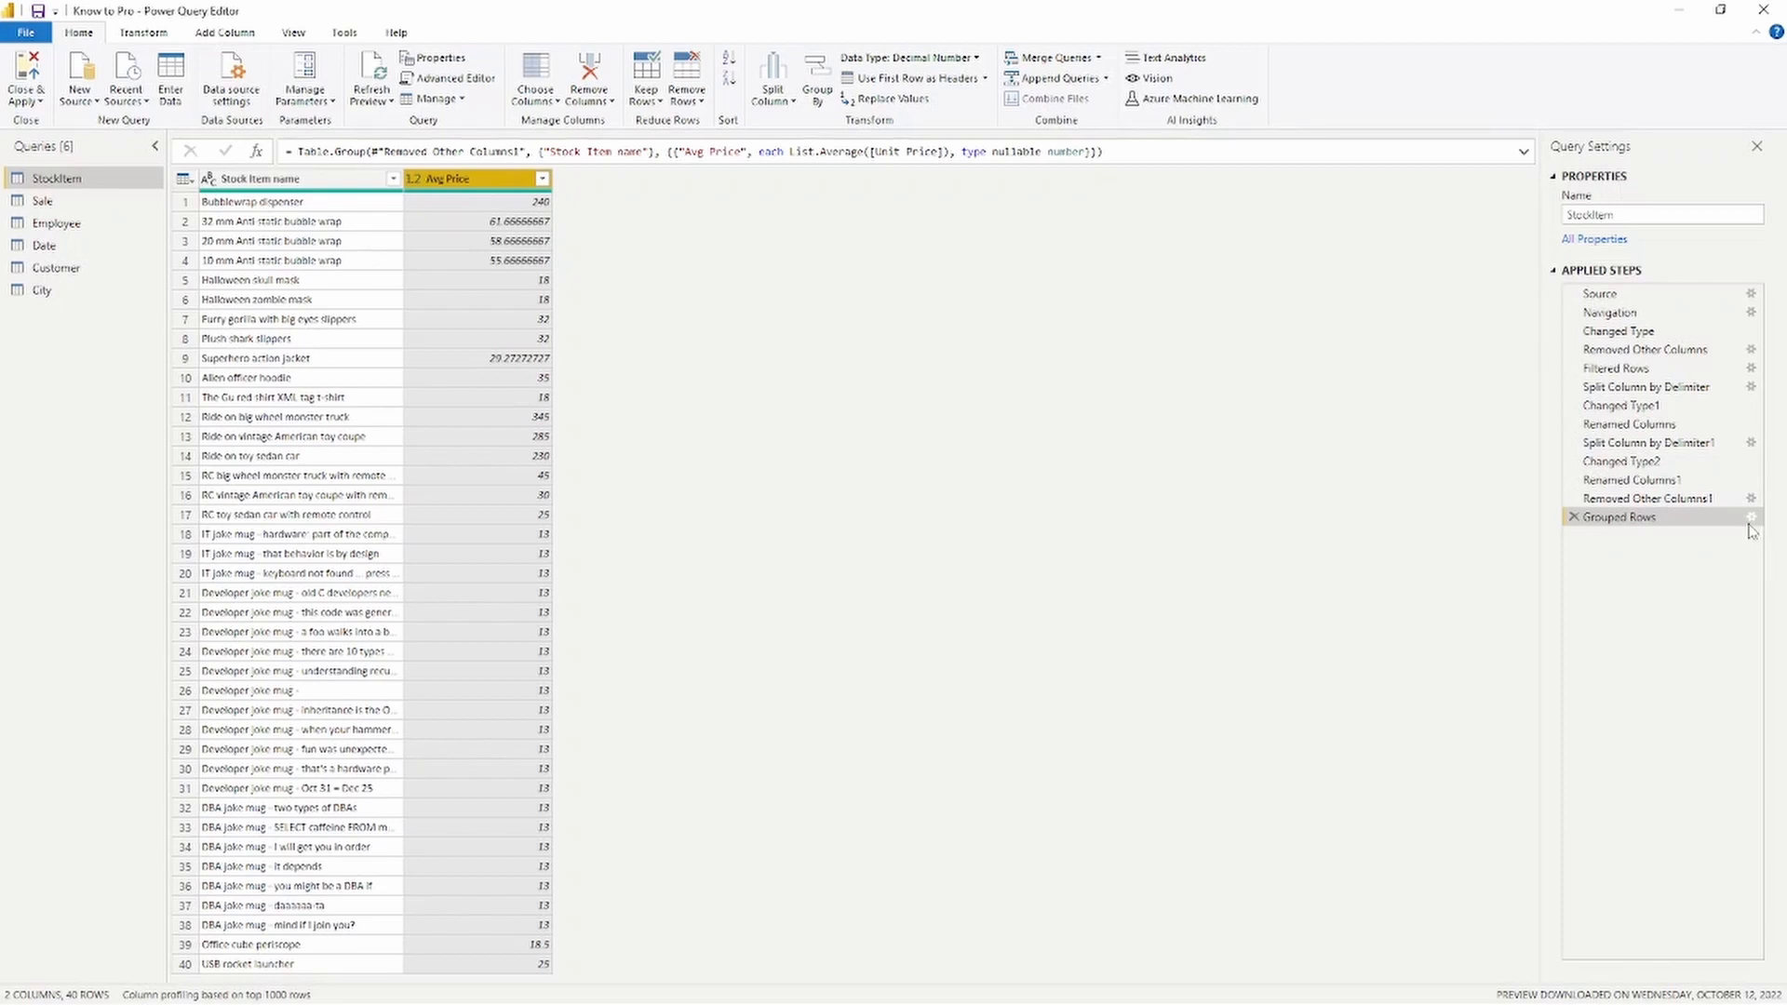
Edit the Grouped Rows step in Advanced mode to add Stock Item Key as a second grouping column
click(1749, 519)
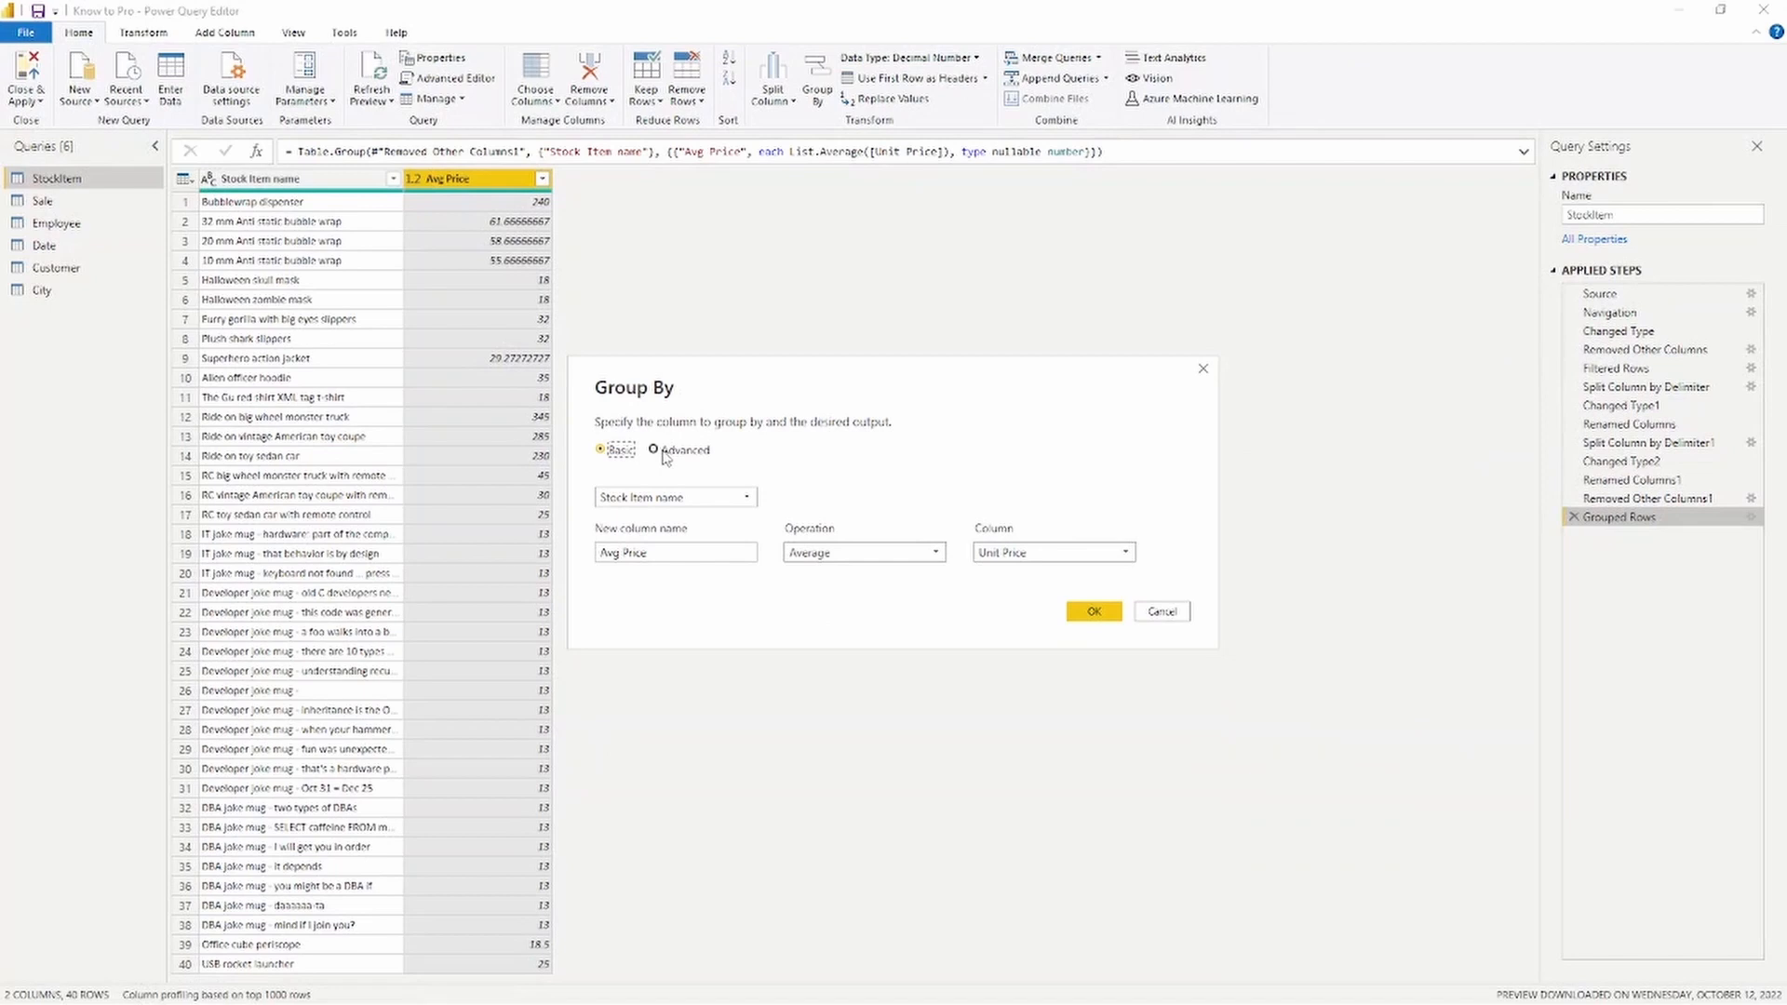
click(666, 453)
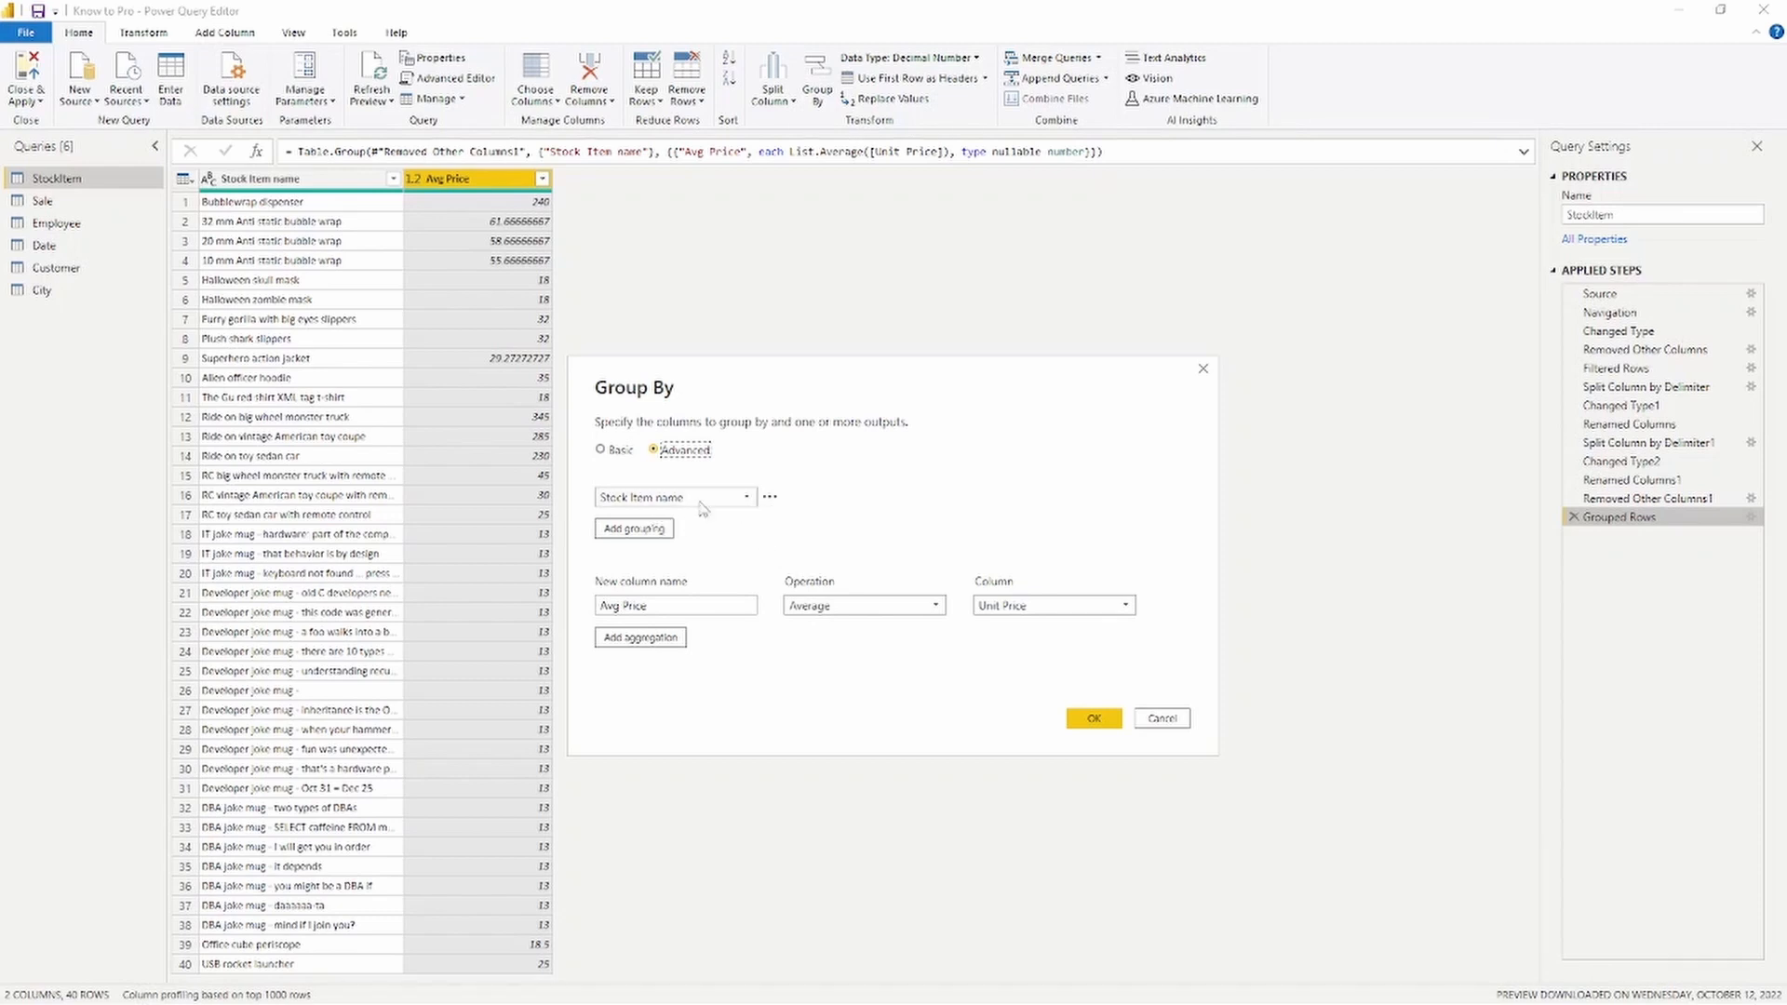
click(665, 529)
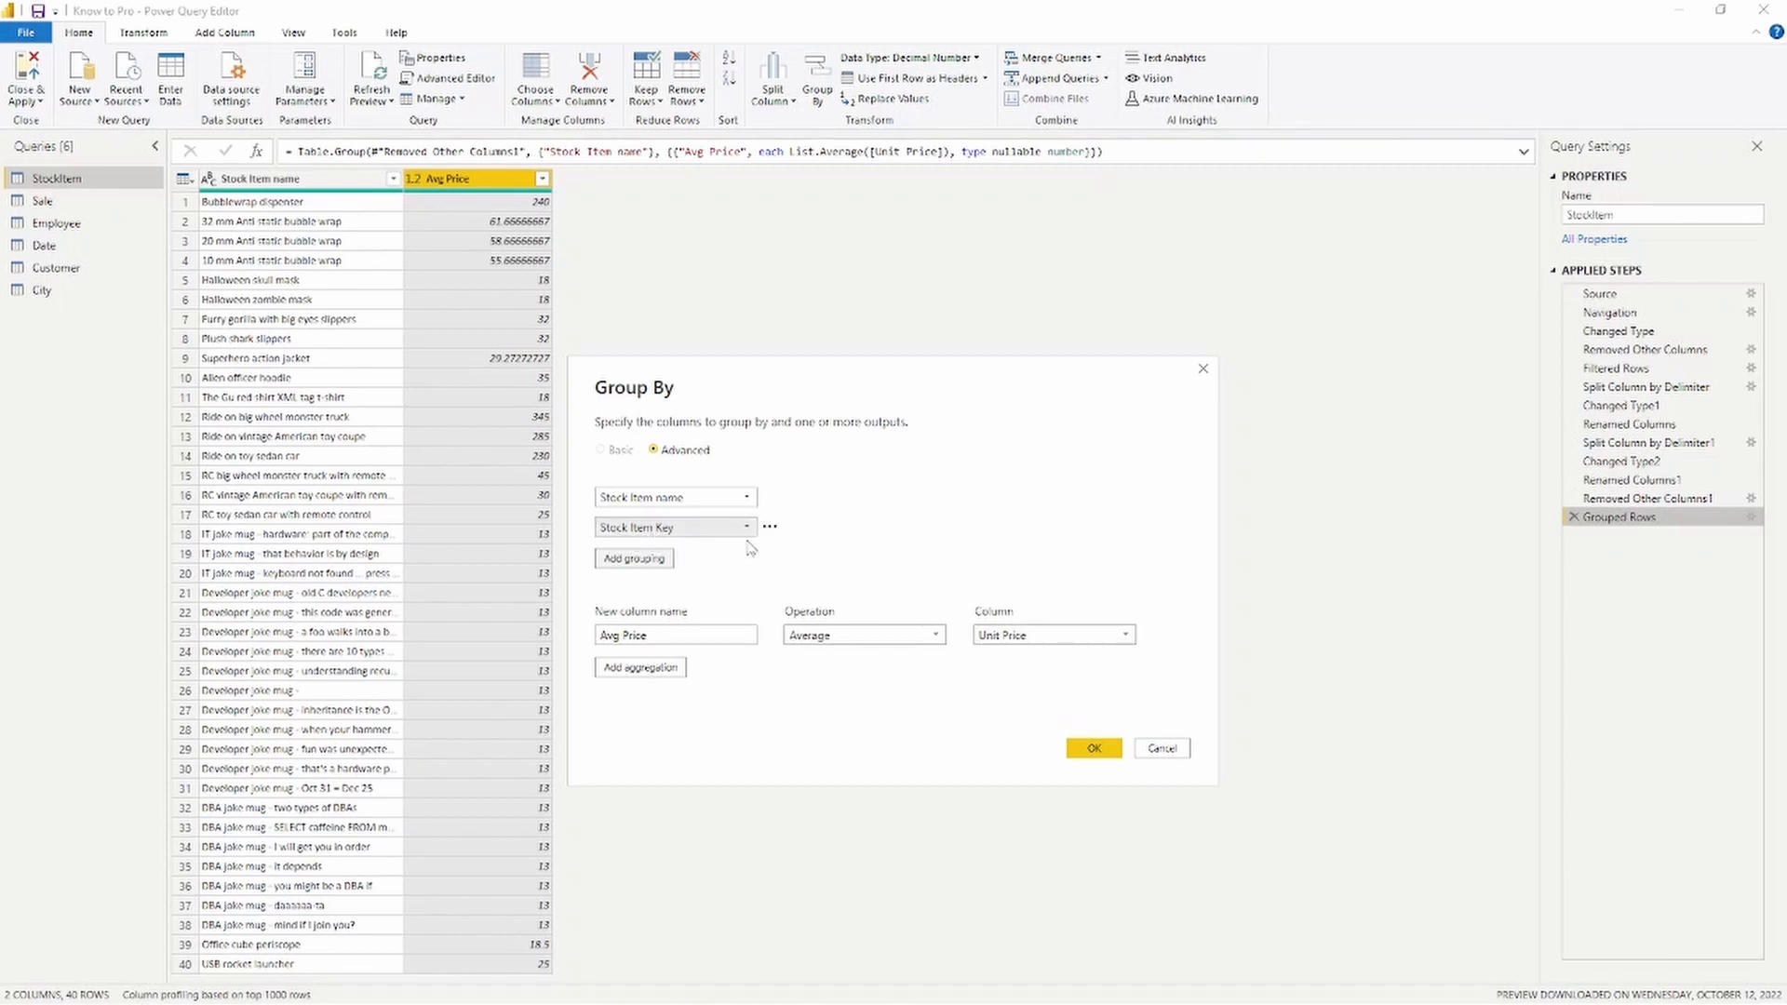
click(1105, 752)
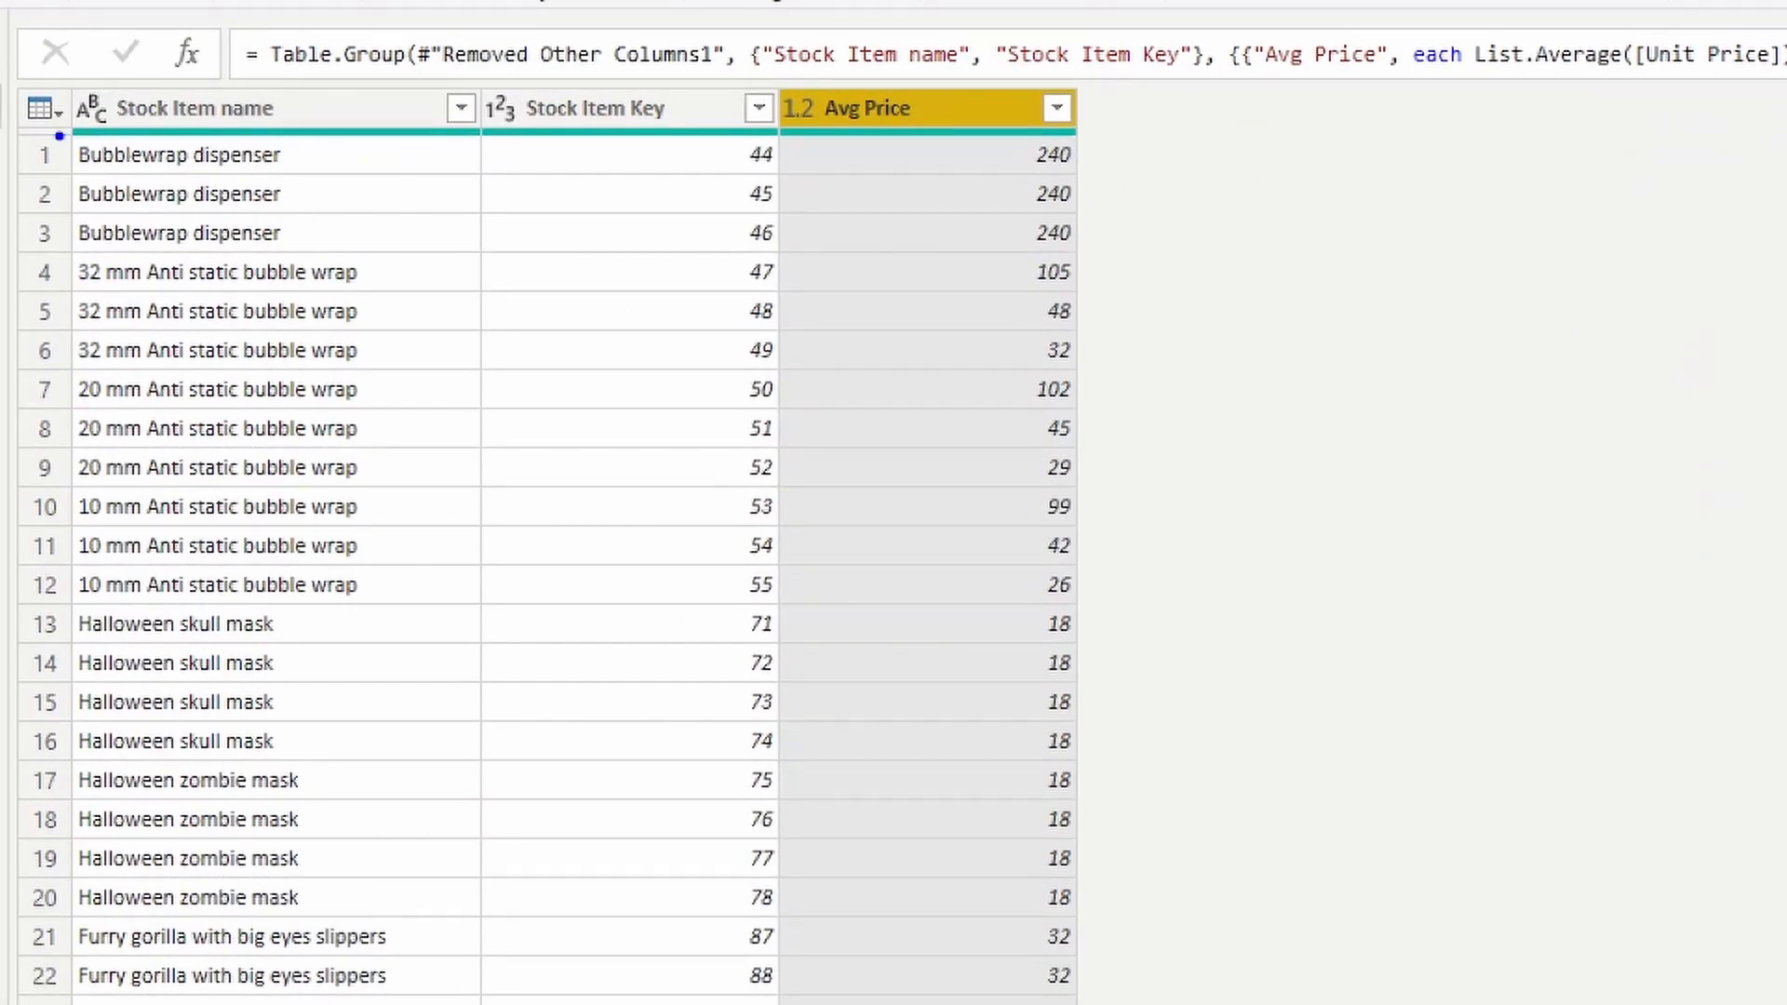
drag(59, 135, 341, 253)
mouse_move(694, 159)
mouse_down()
mouse_move(614, 158)
mouse_move(627, 233)
mouse_up()
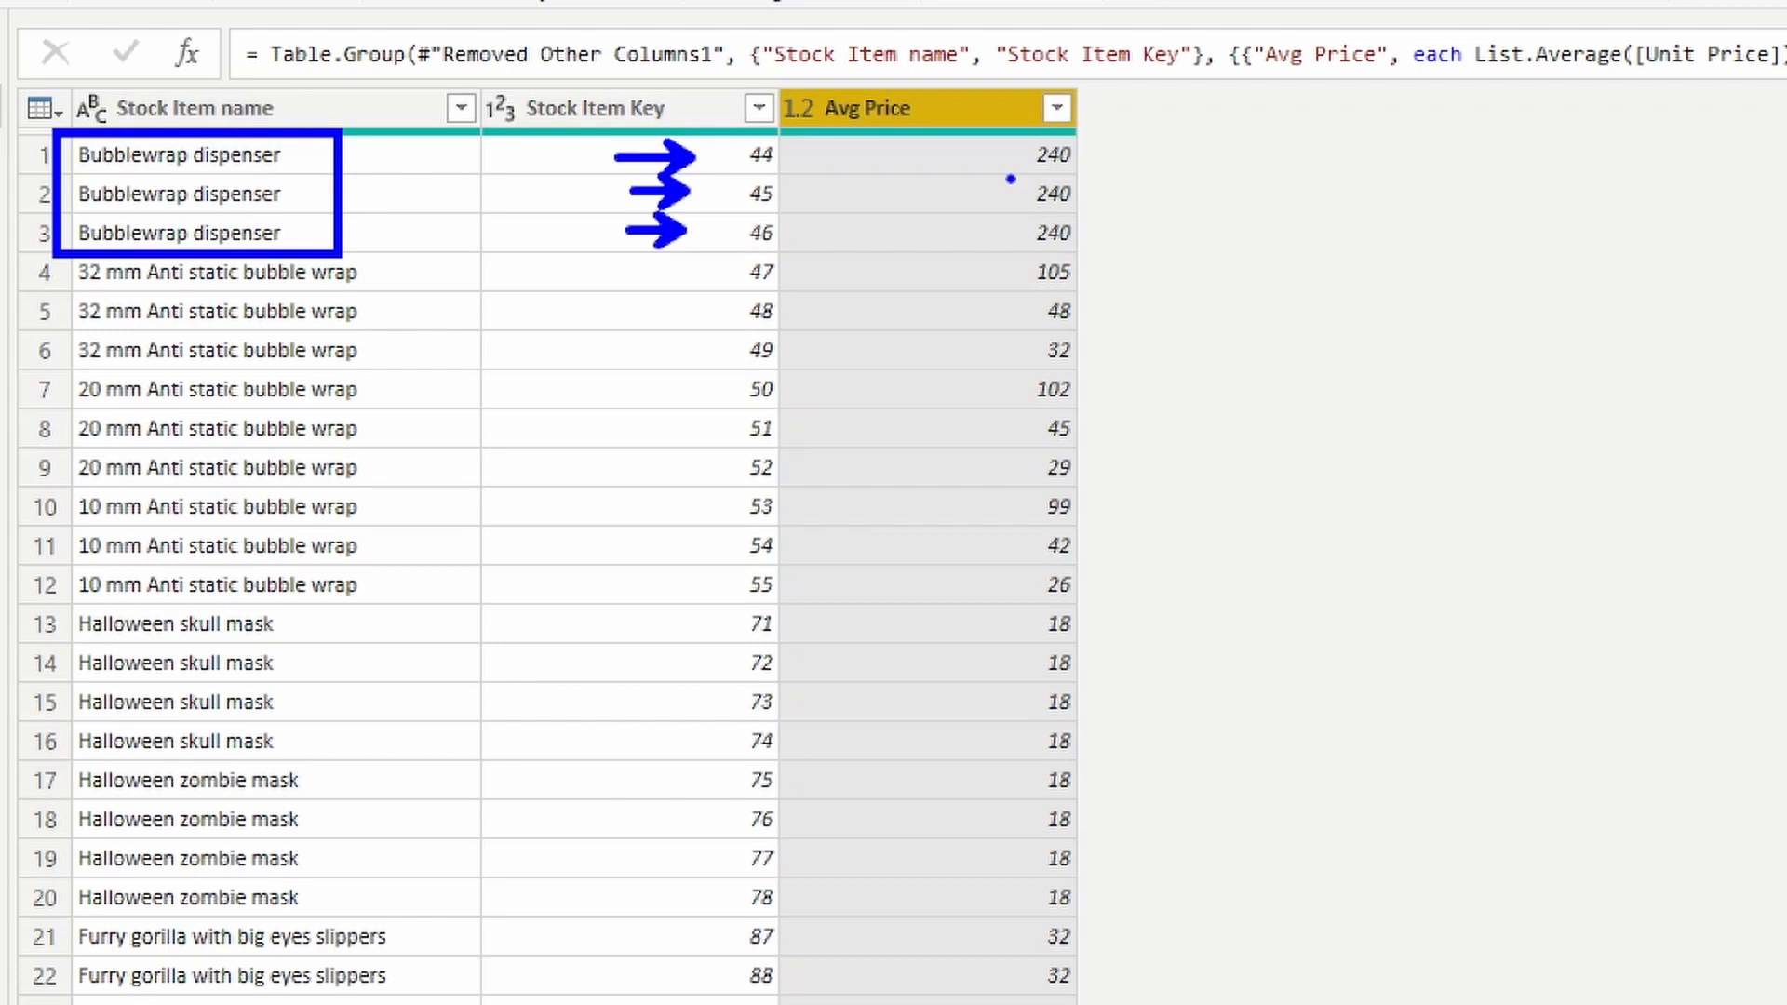
key(Escape)
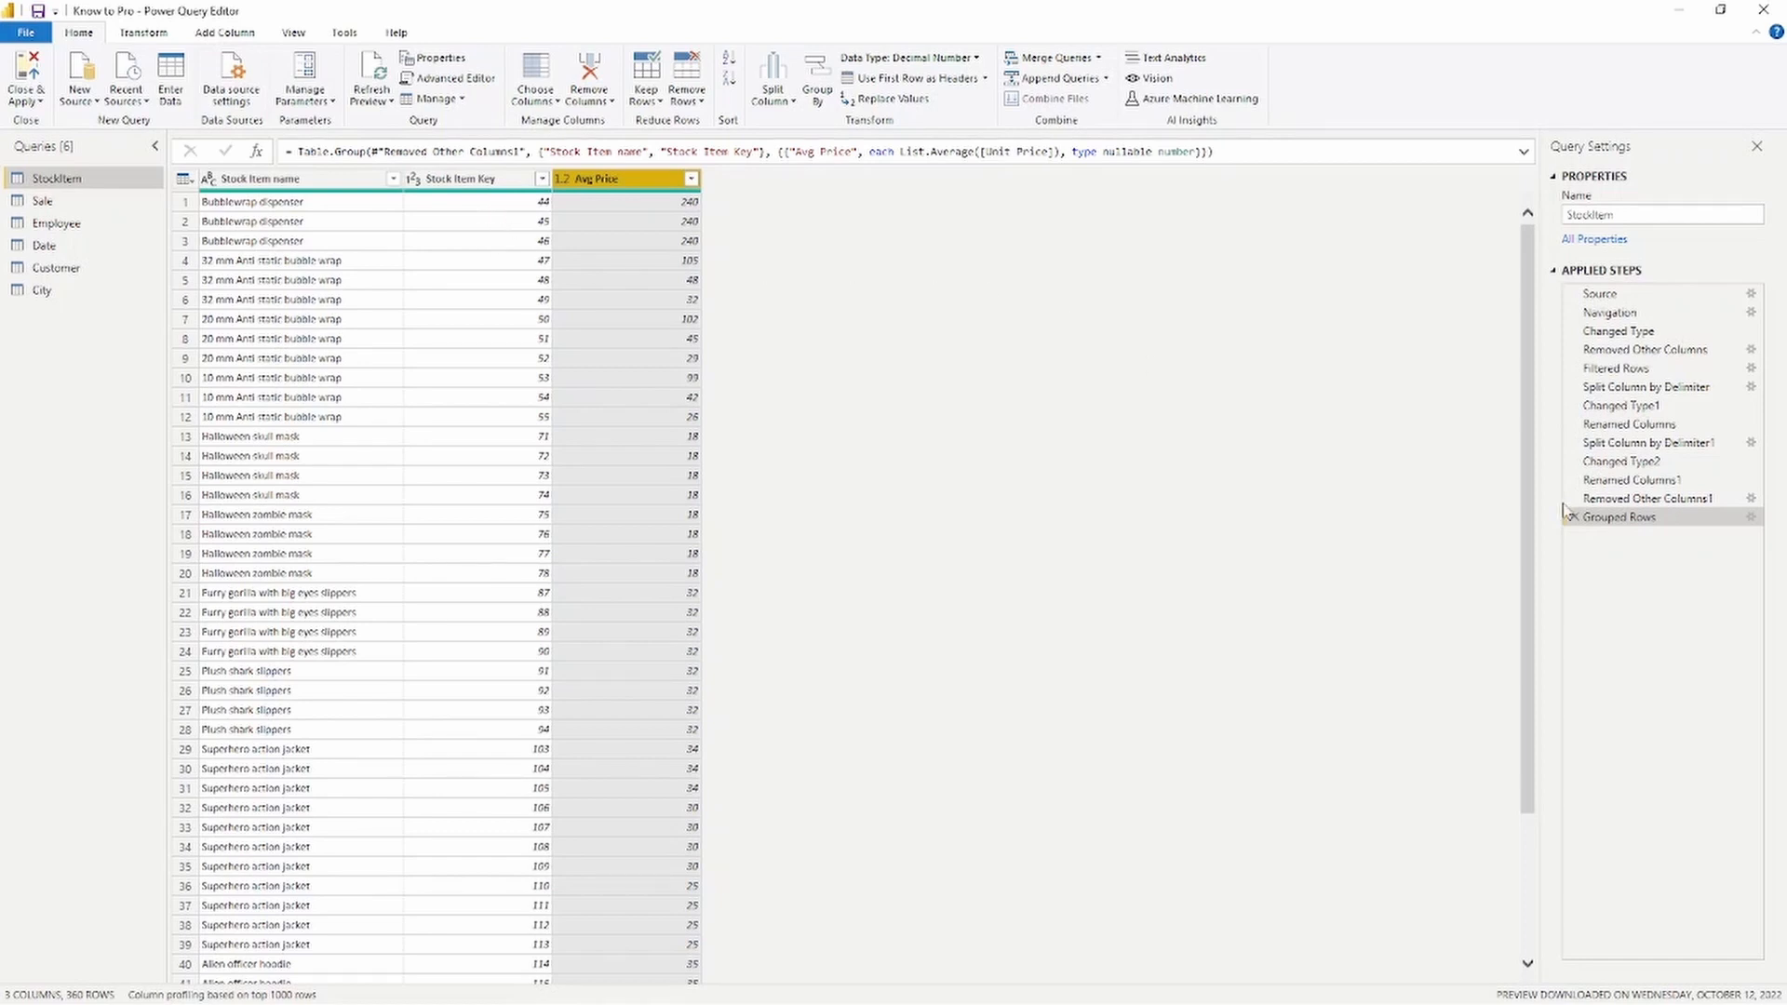
Reopen the Grouped Rows step's settings and remove Stock Item Key from the grouping columns
click(1751, 521)
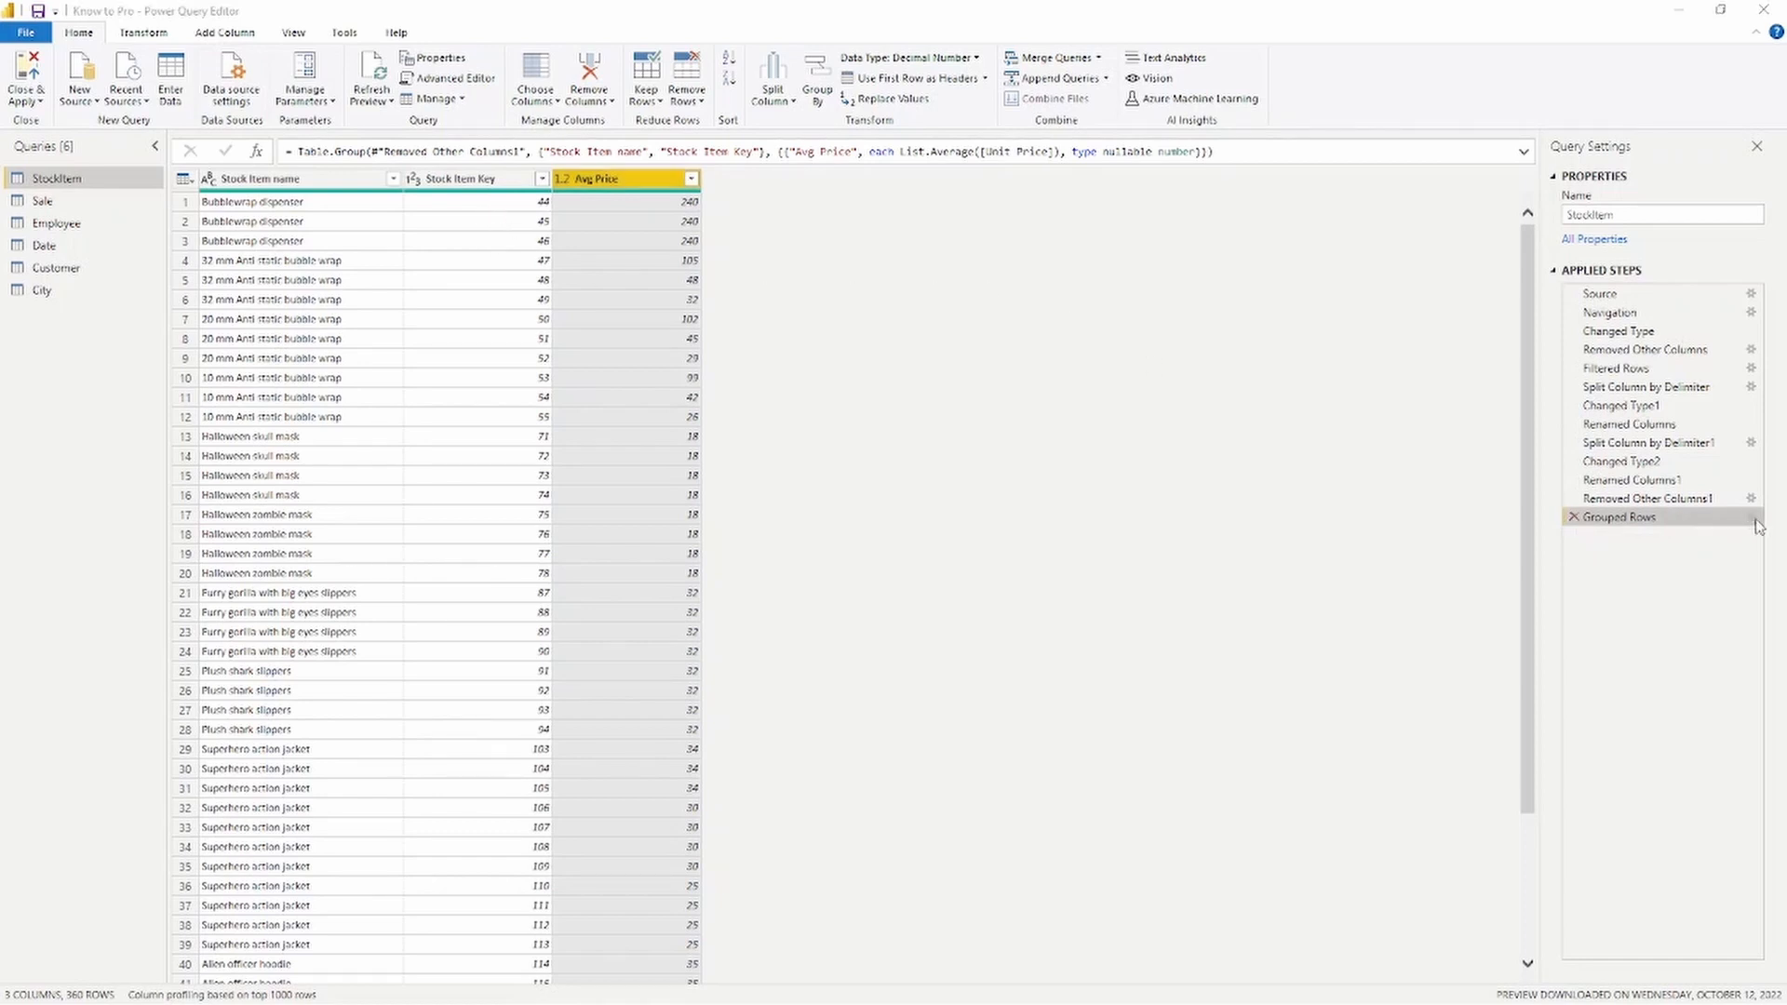
click(769, 459)
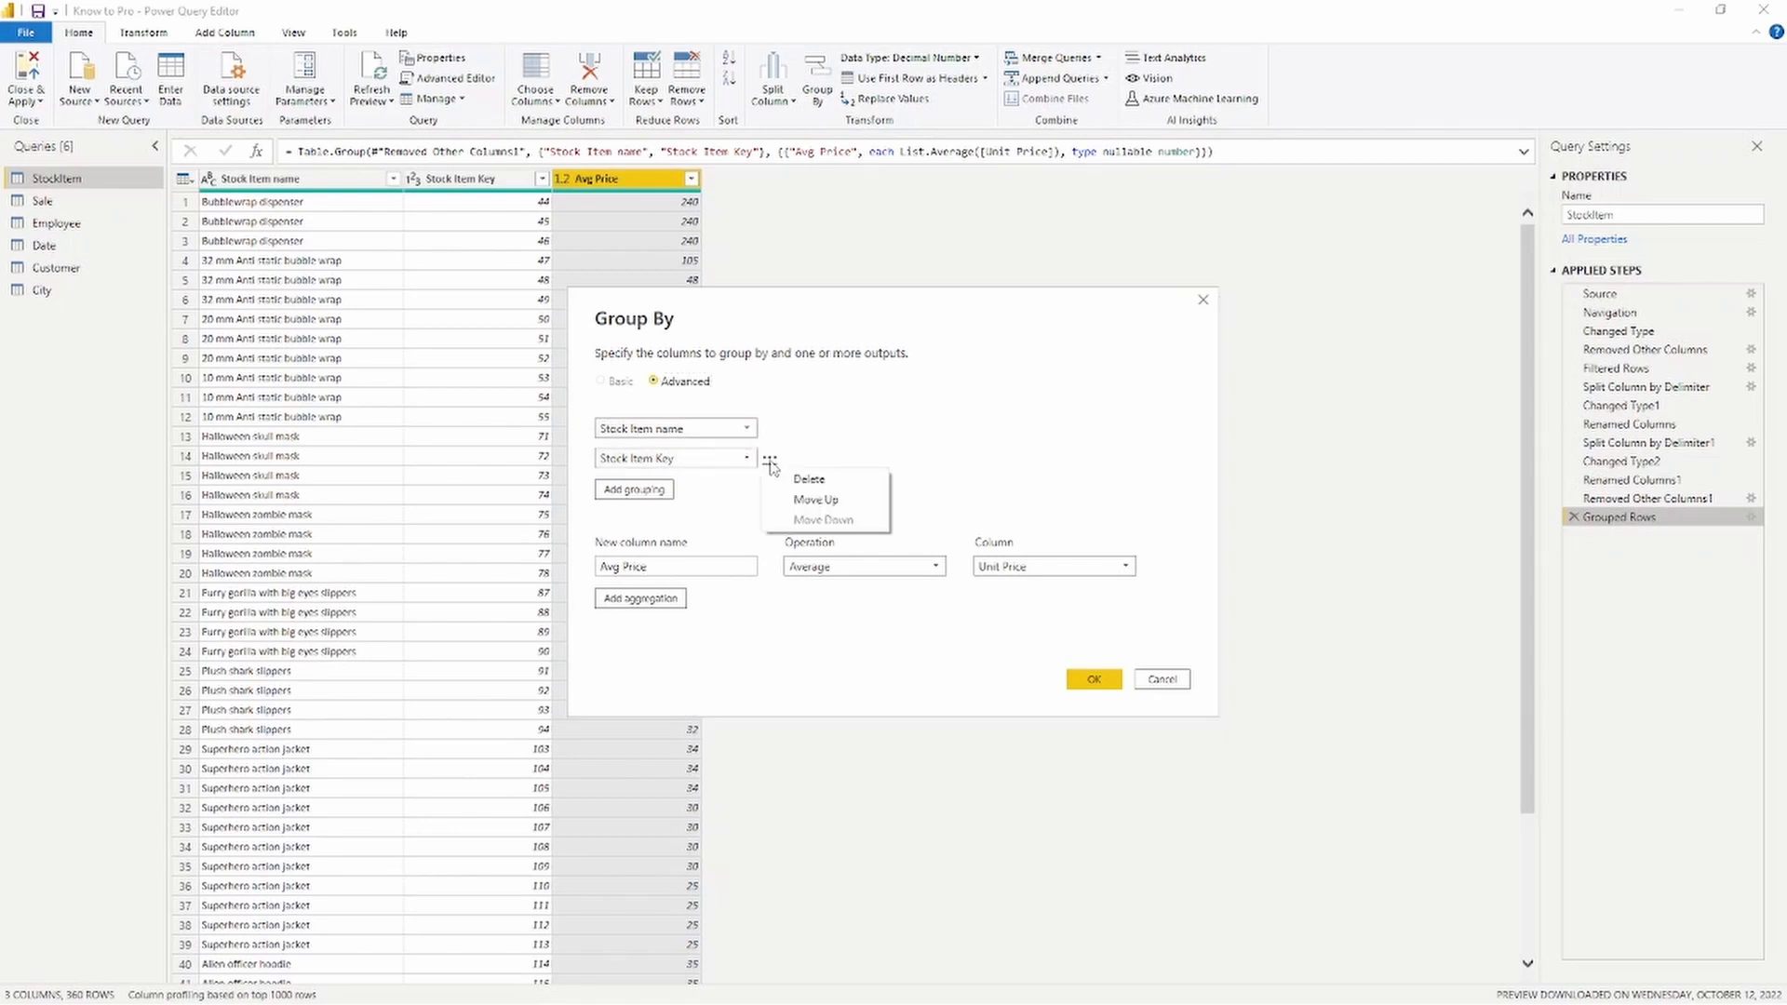
click(811, 479)
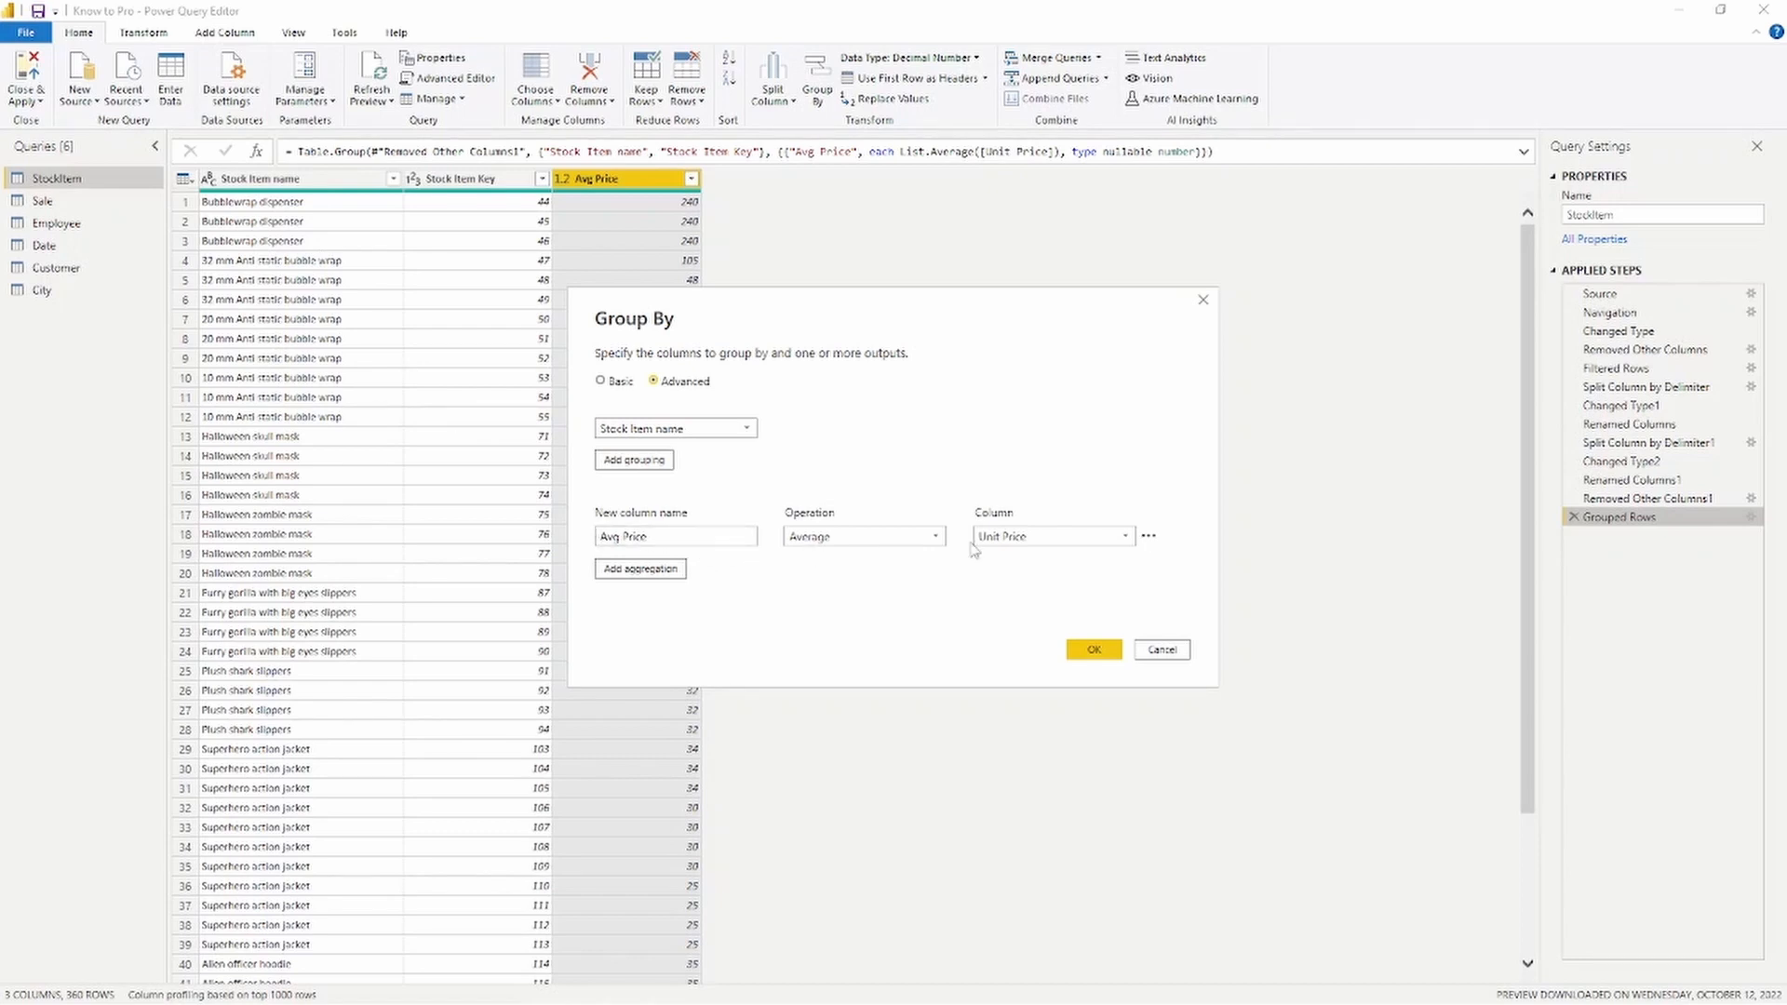
Add an aggregation named Avg Retail Price that averages Recommended Retail Price, and apply the grouping by Stock Item name
click(640, 569)
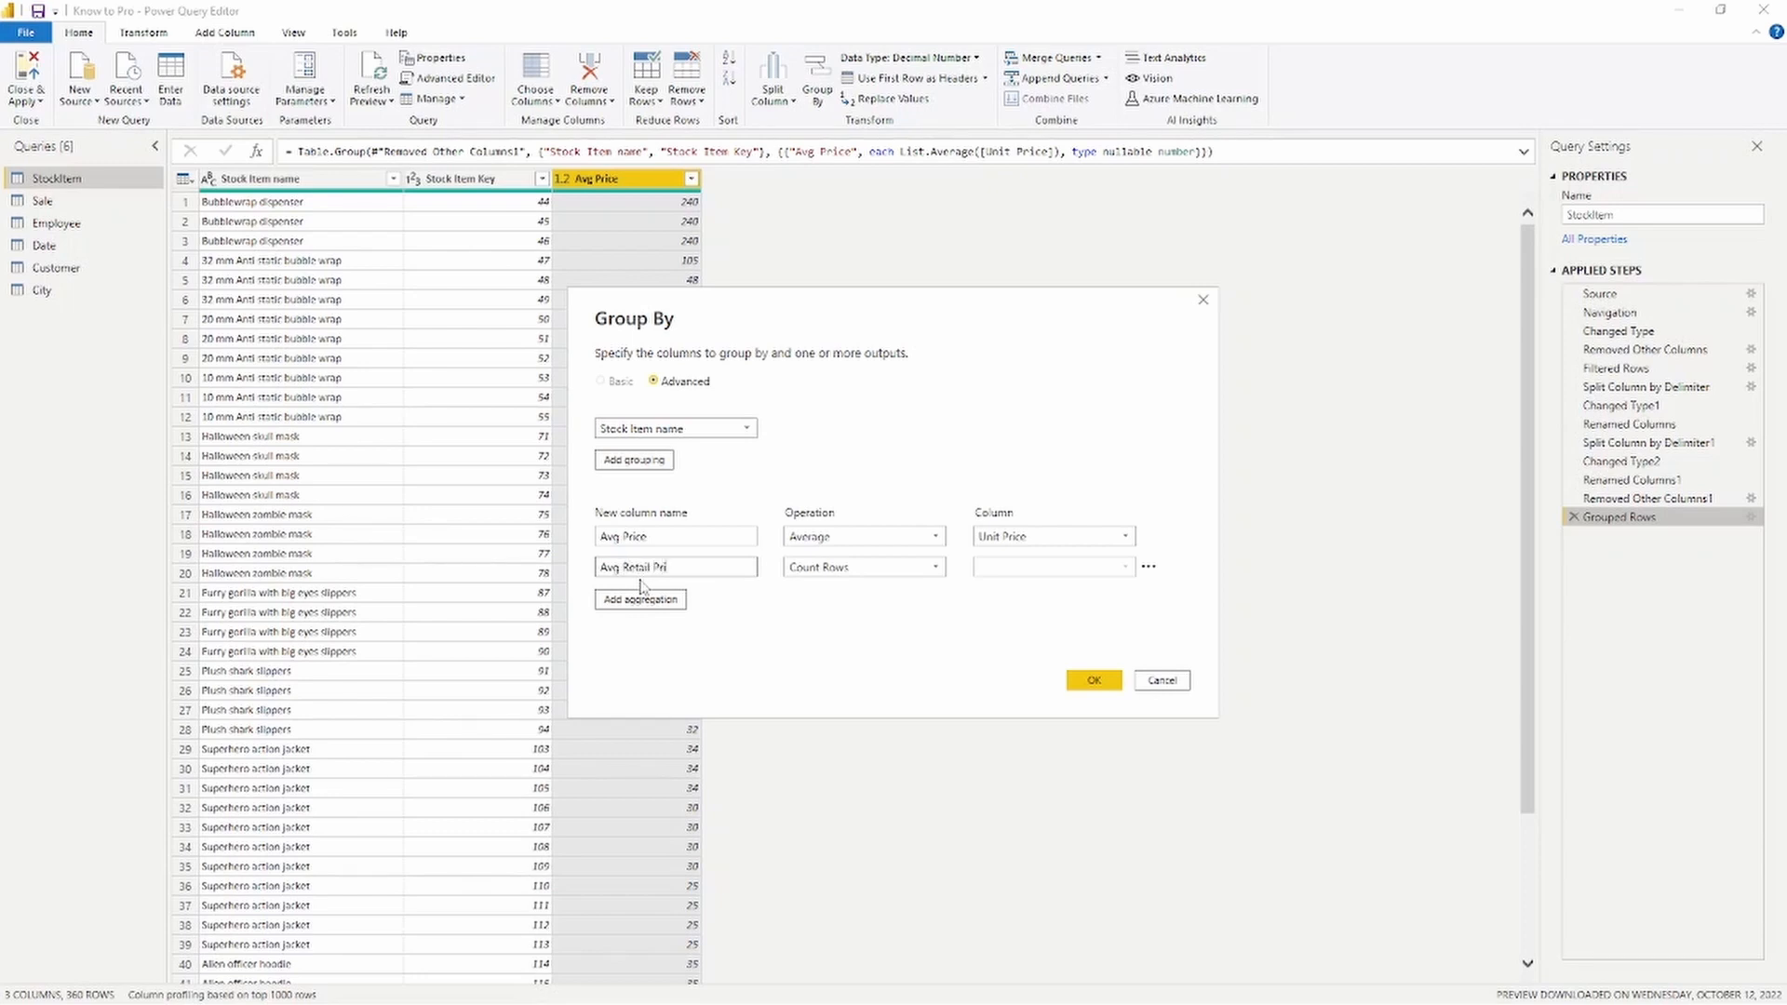
click(873, 568)
click(857, 607)
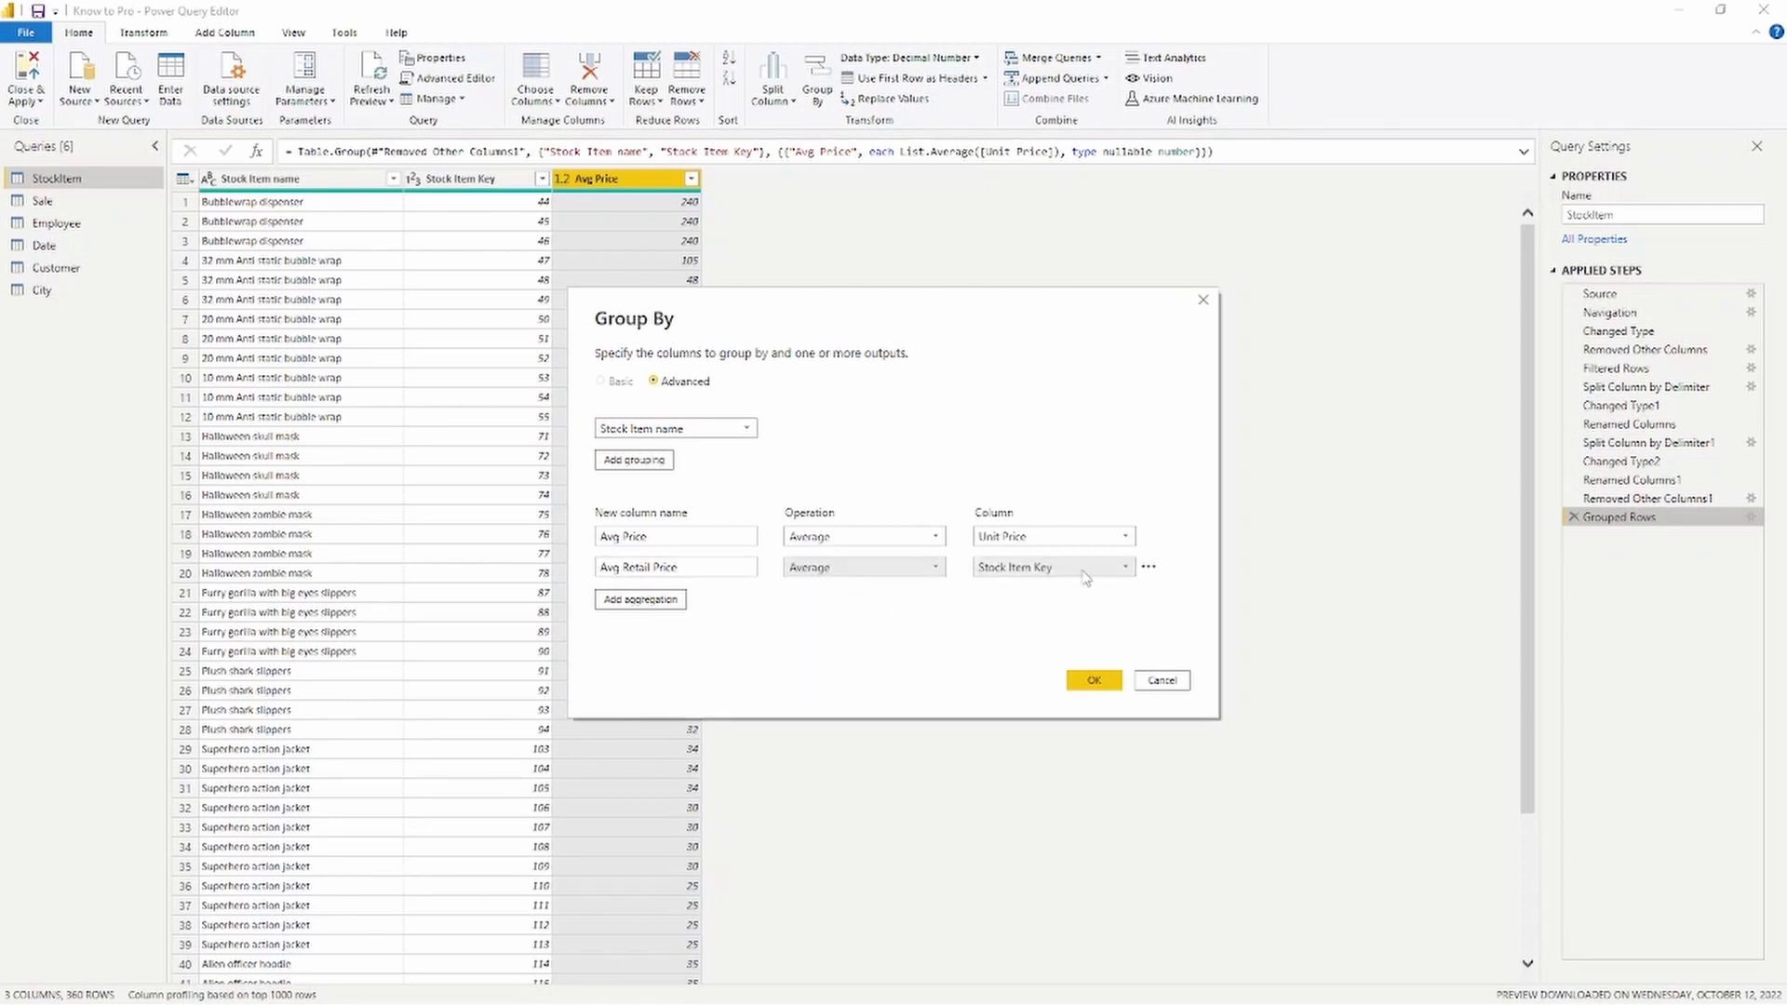
click(1117, 571)
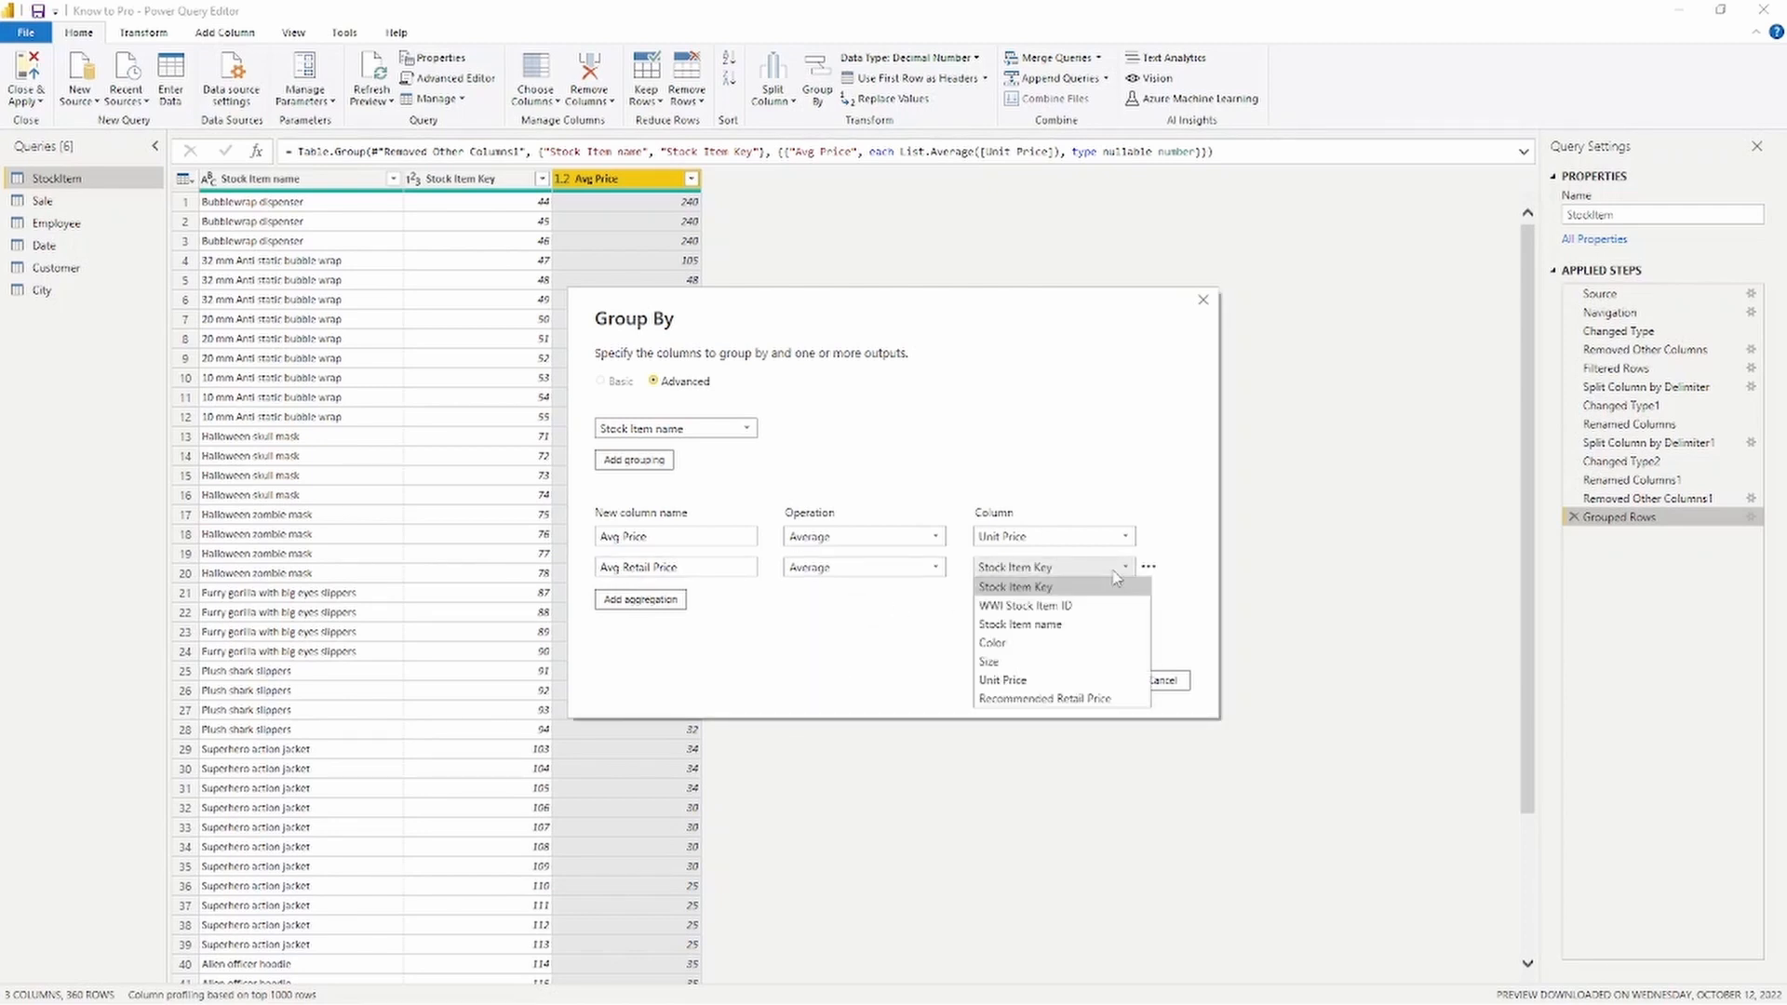
click(1075, 698)
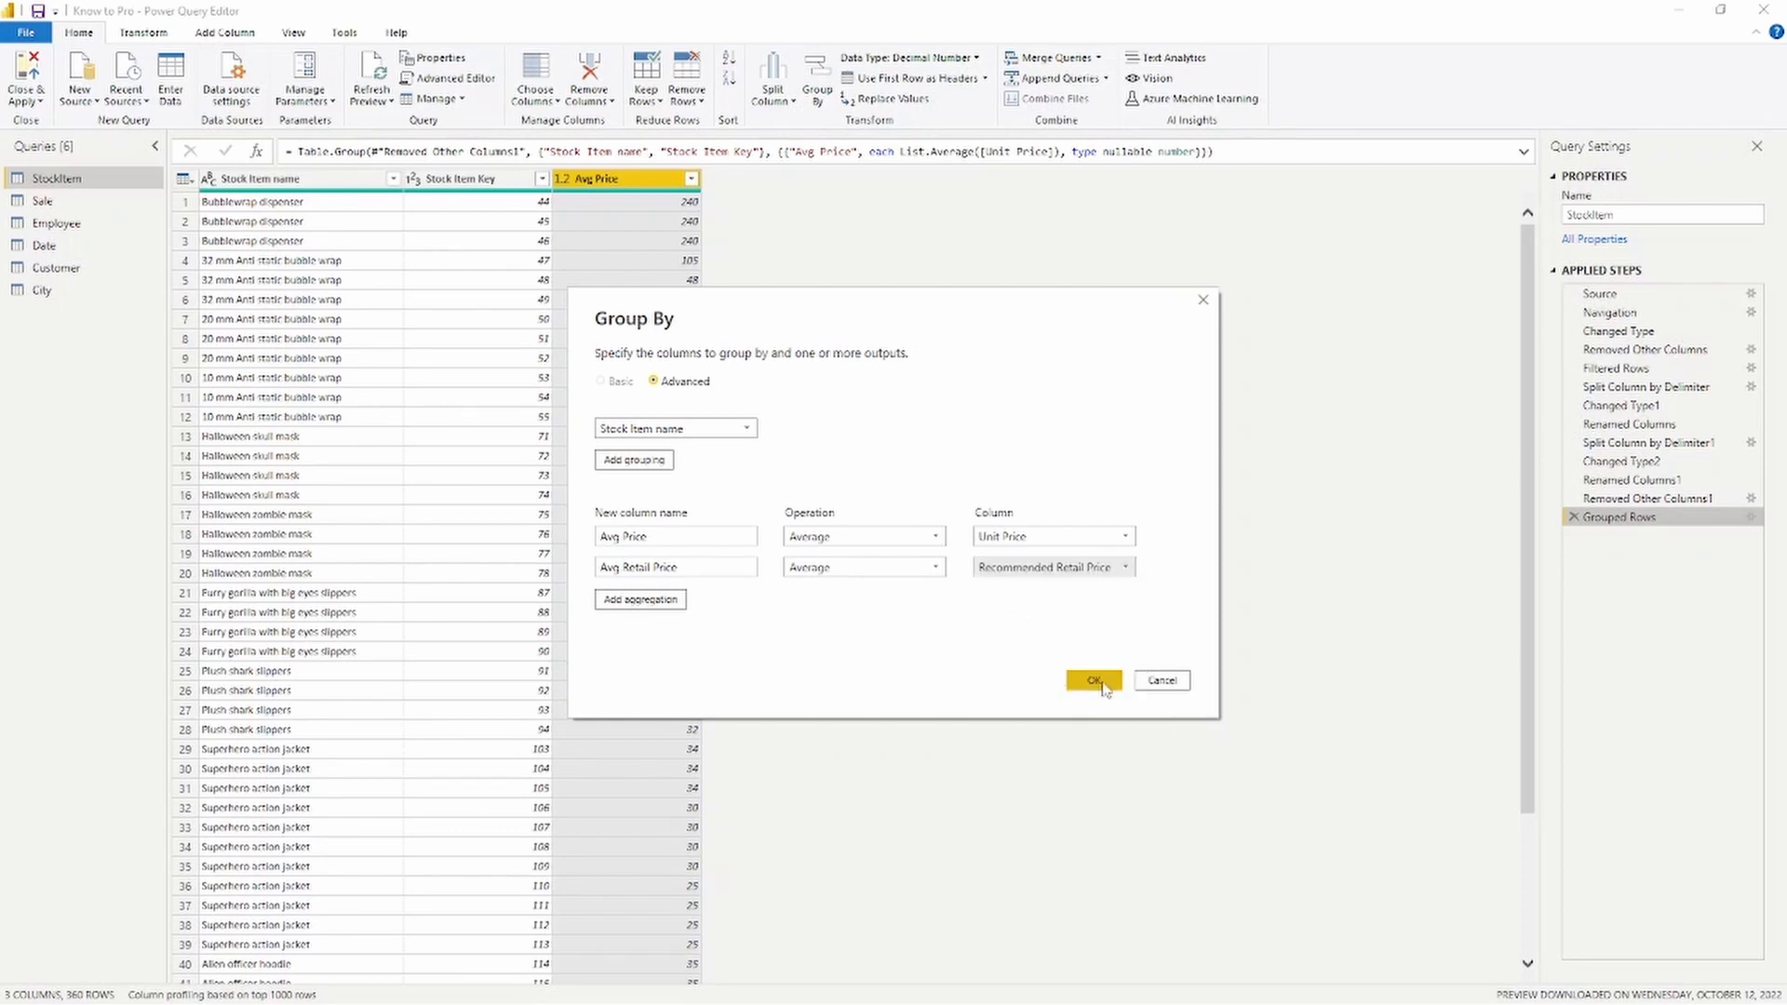
click(1091, 682)
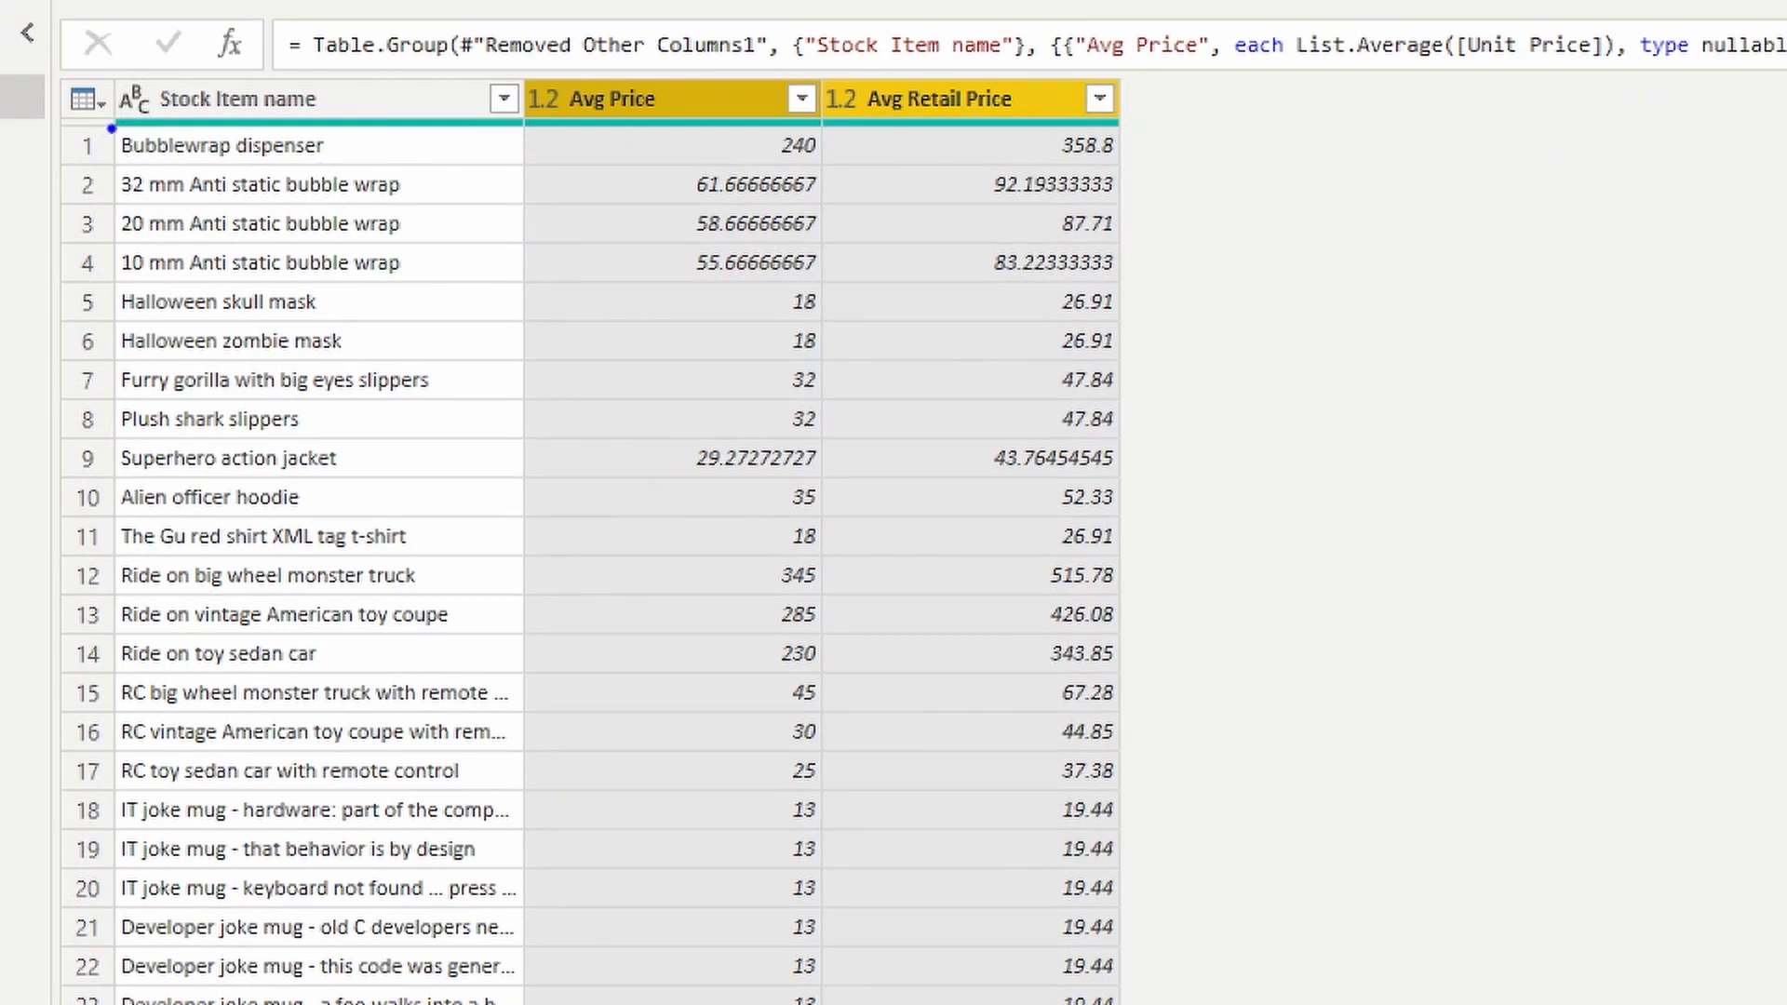
mouse_move(111, 129)
mouse_down()
mouse_move(279, 172)
mouse_move(354, 166)
mouse_up()
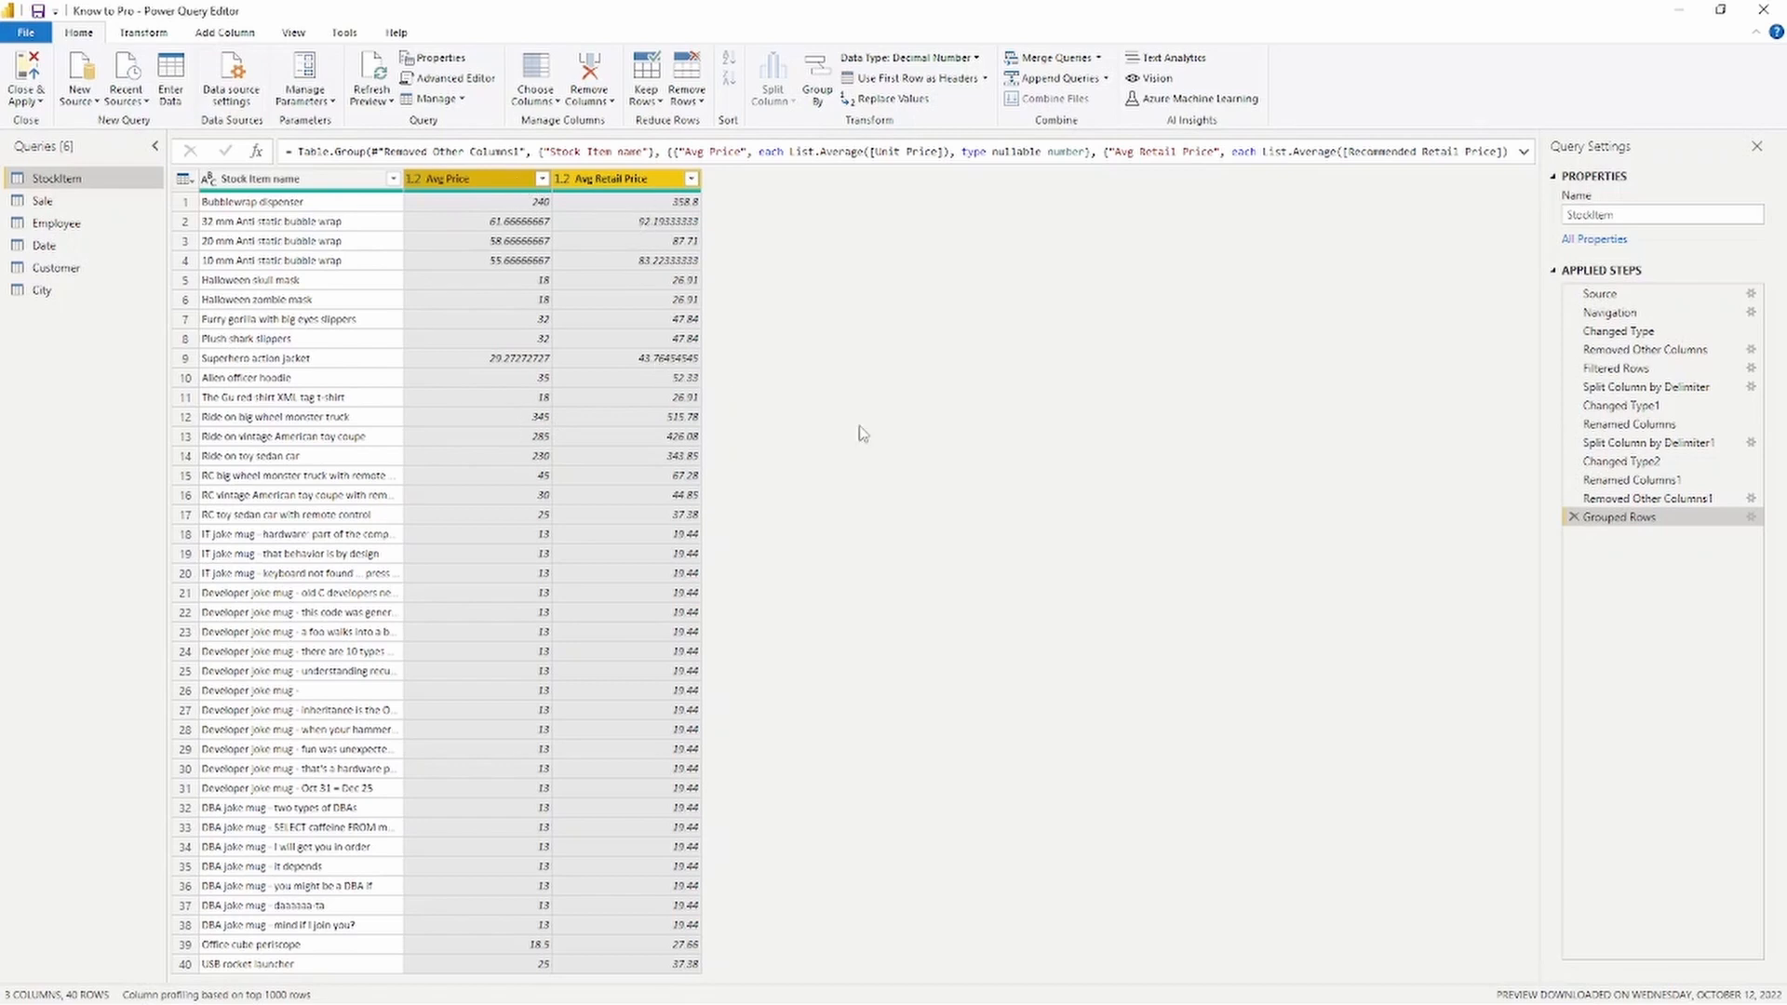
Edit the Grouped Rows step to add an aggregation named Max Retail Price that takes the Max of Recommended Retail Price
click(1753, 520)
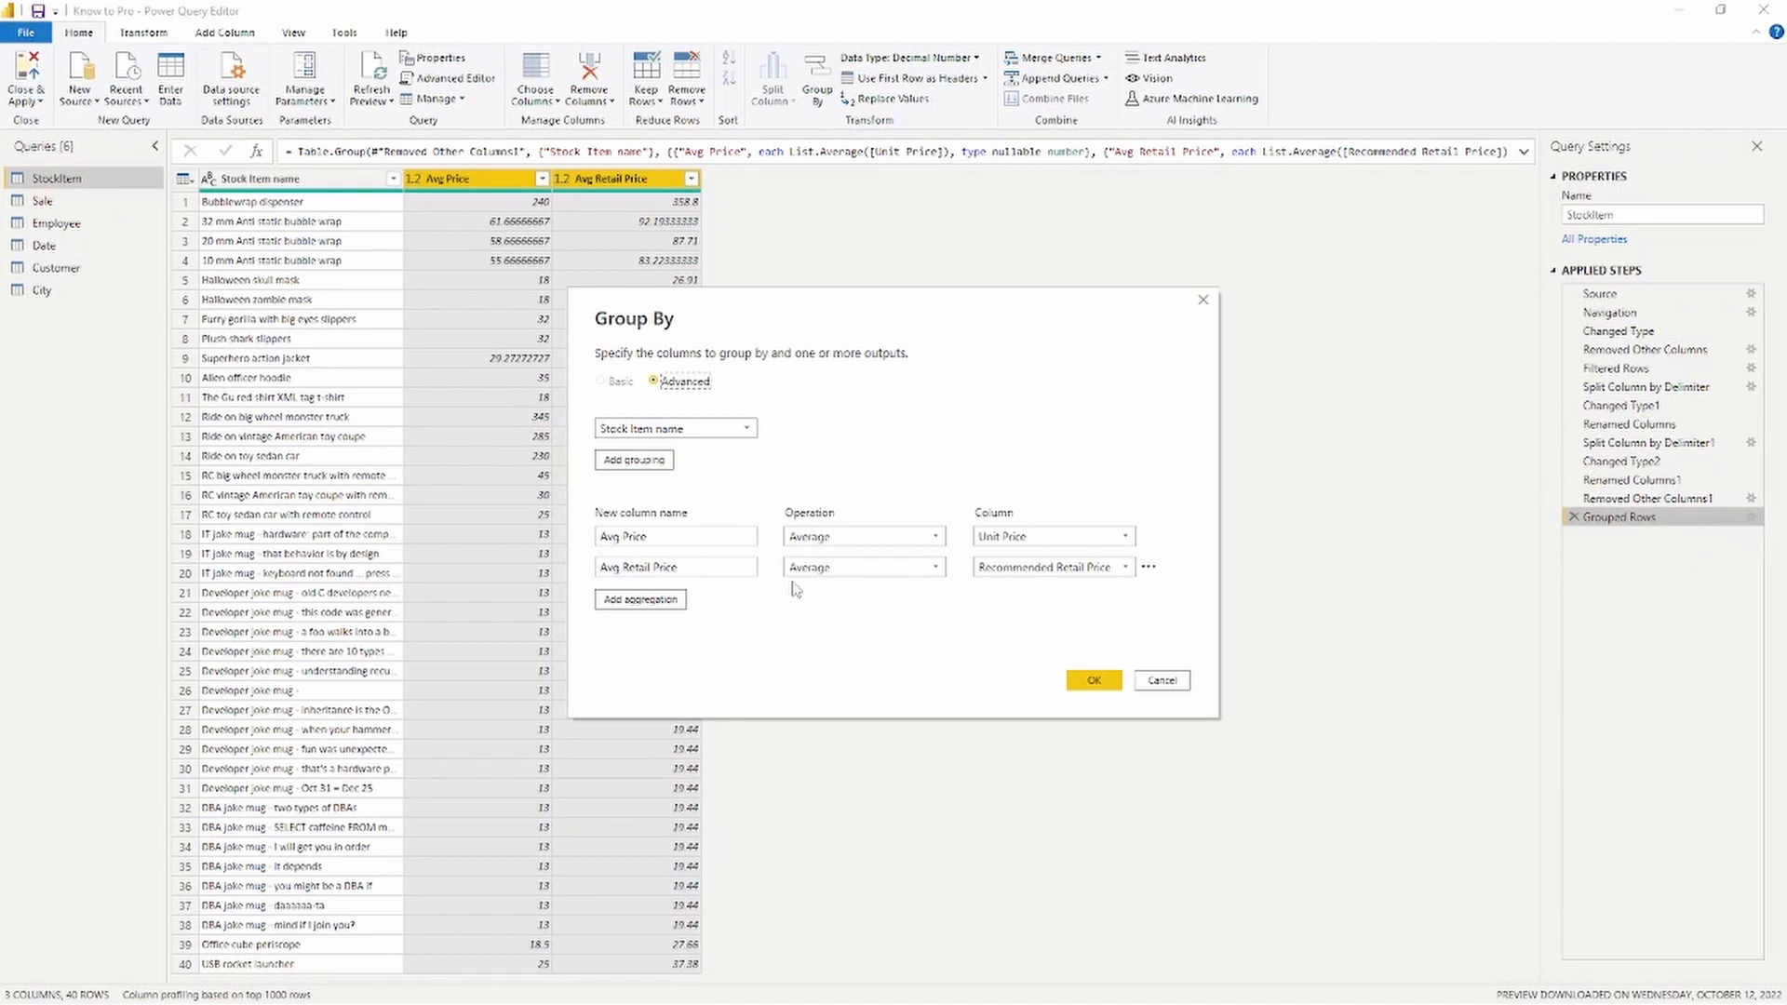
click(649, 600)
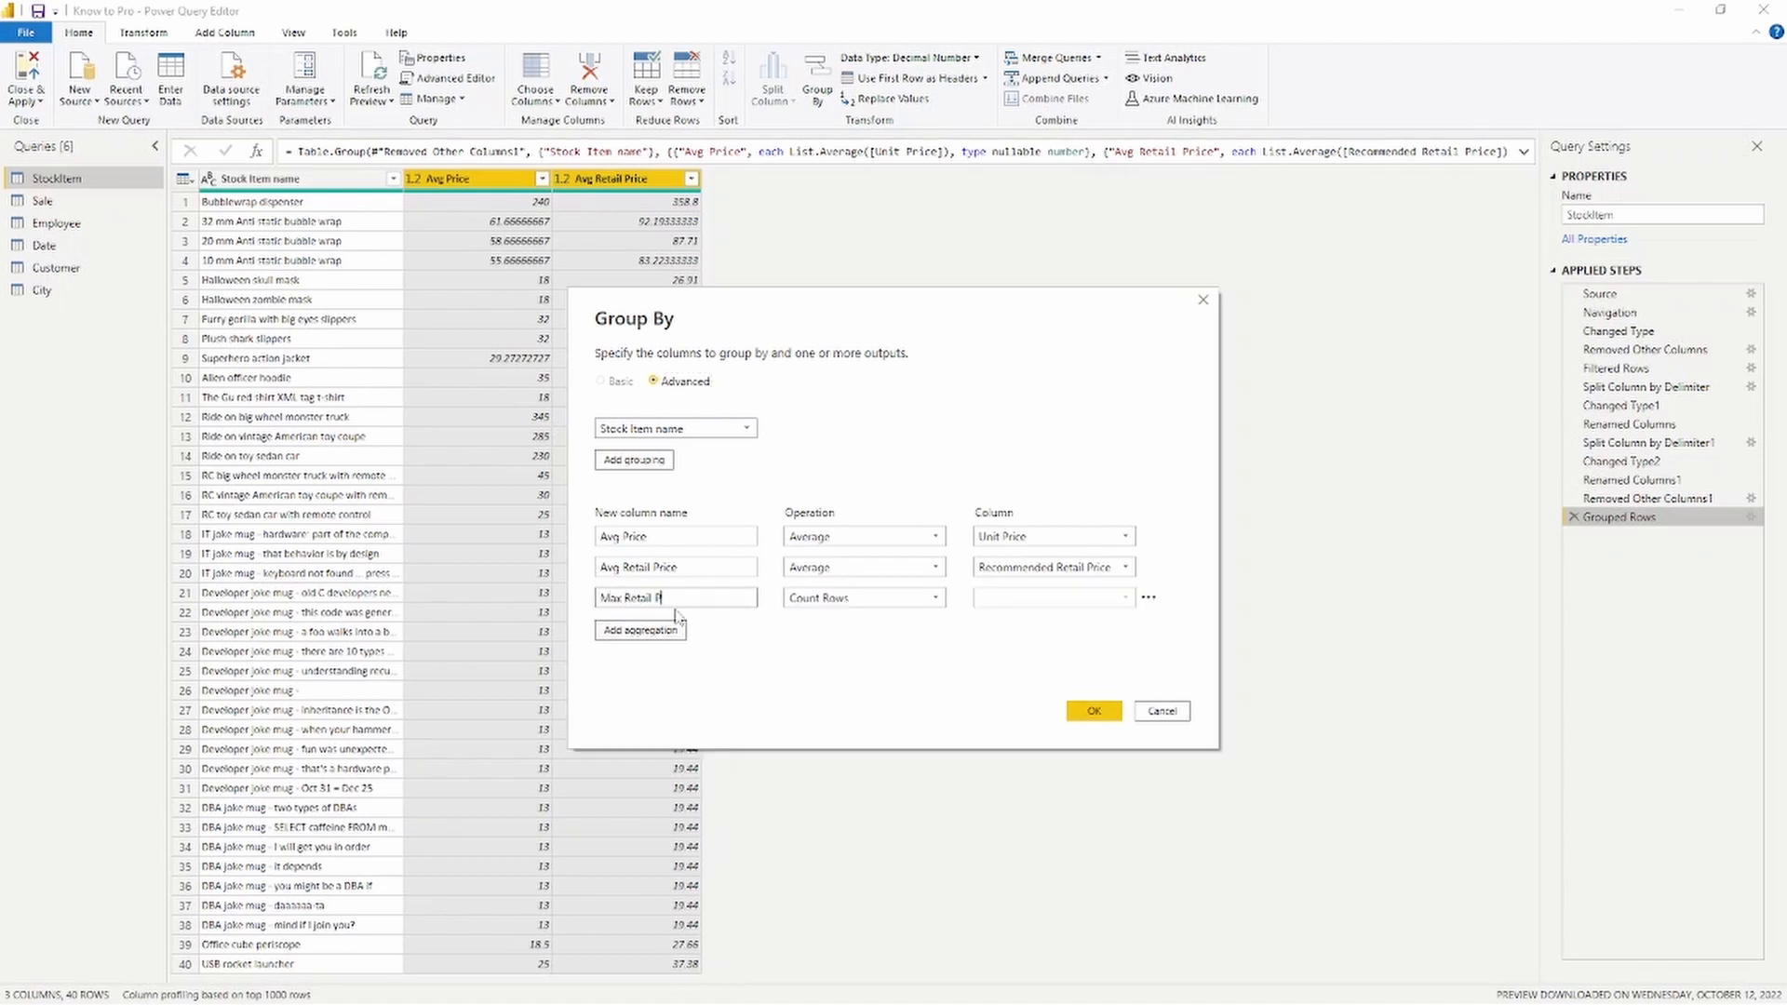
click(935, 598)
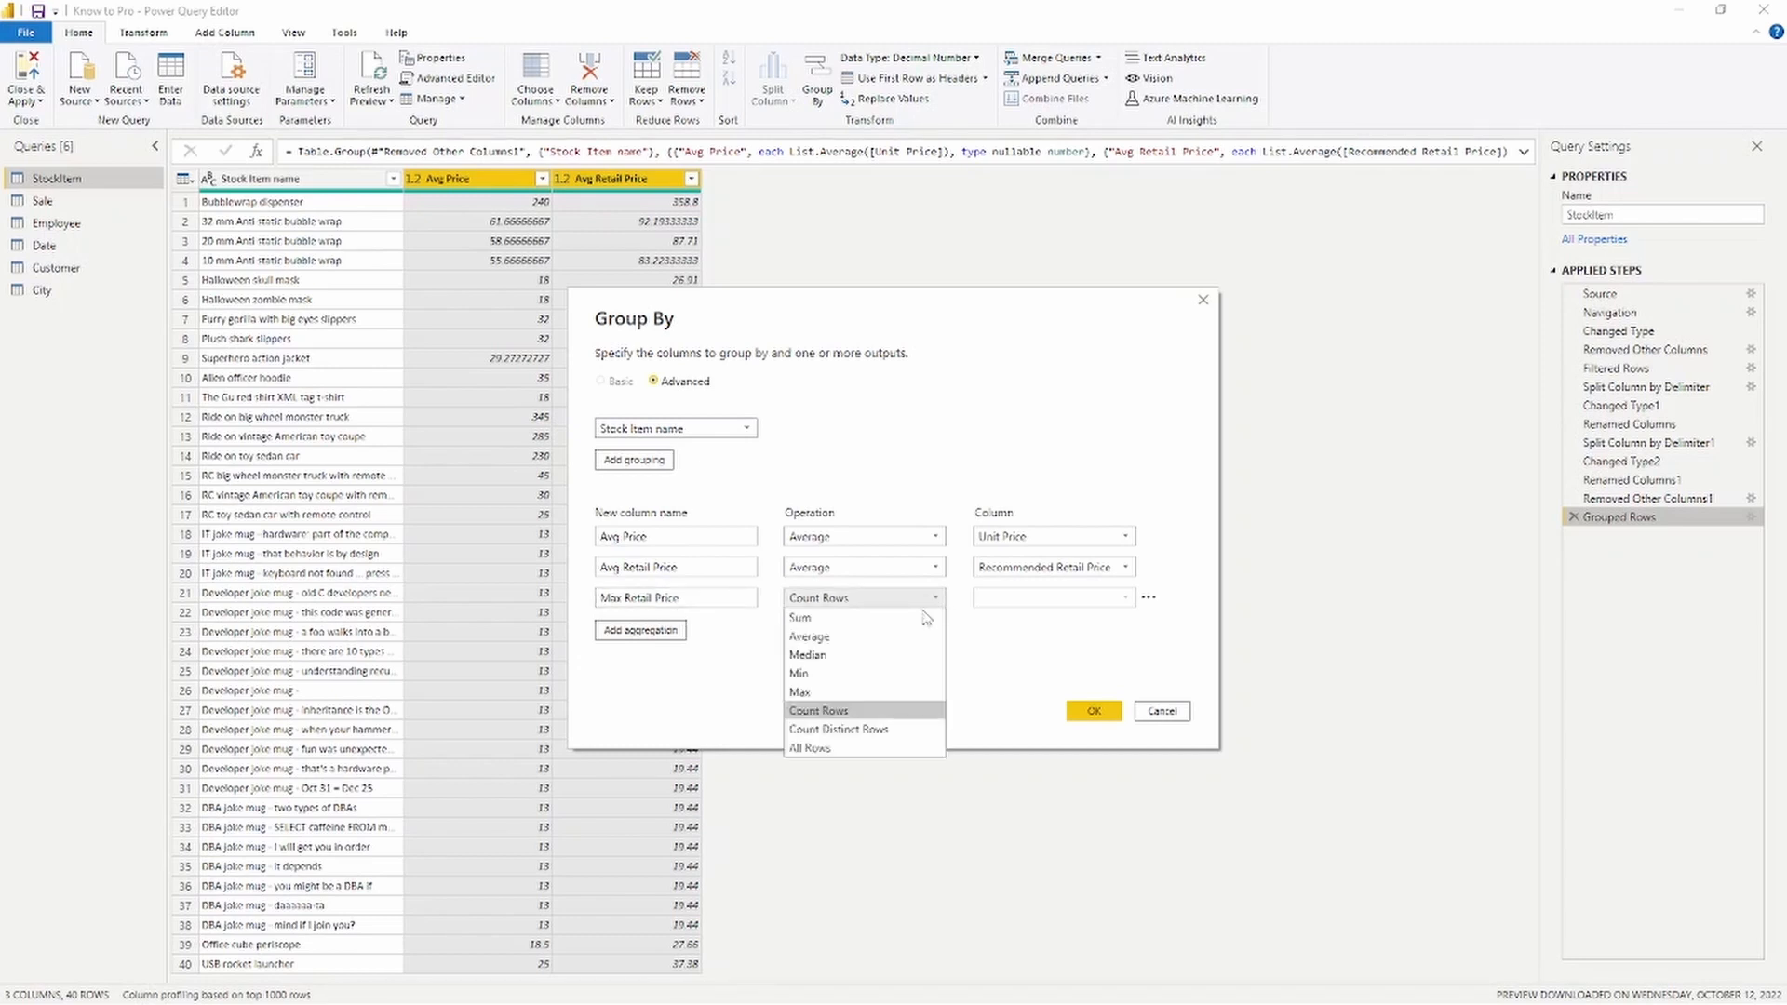
click(890, 693)
click(1065, 605)
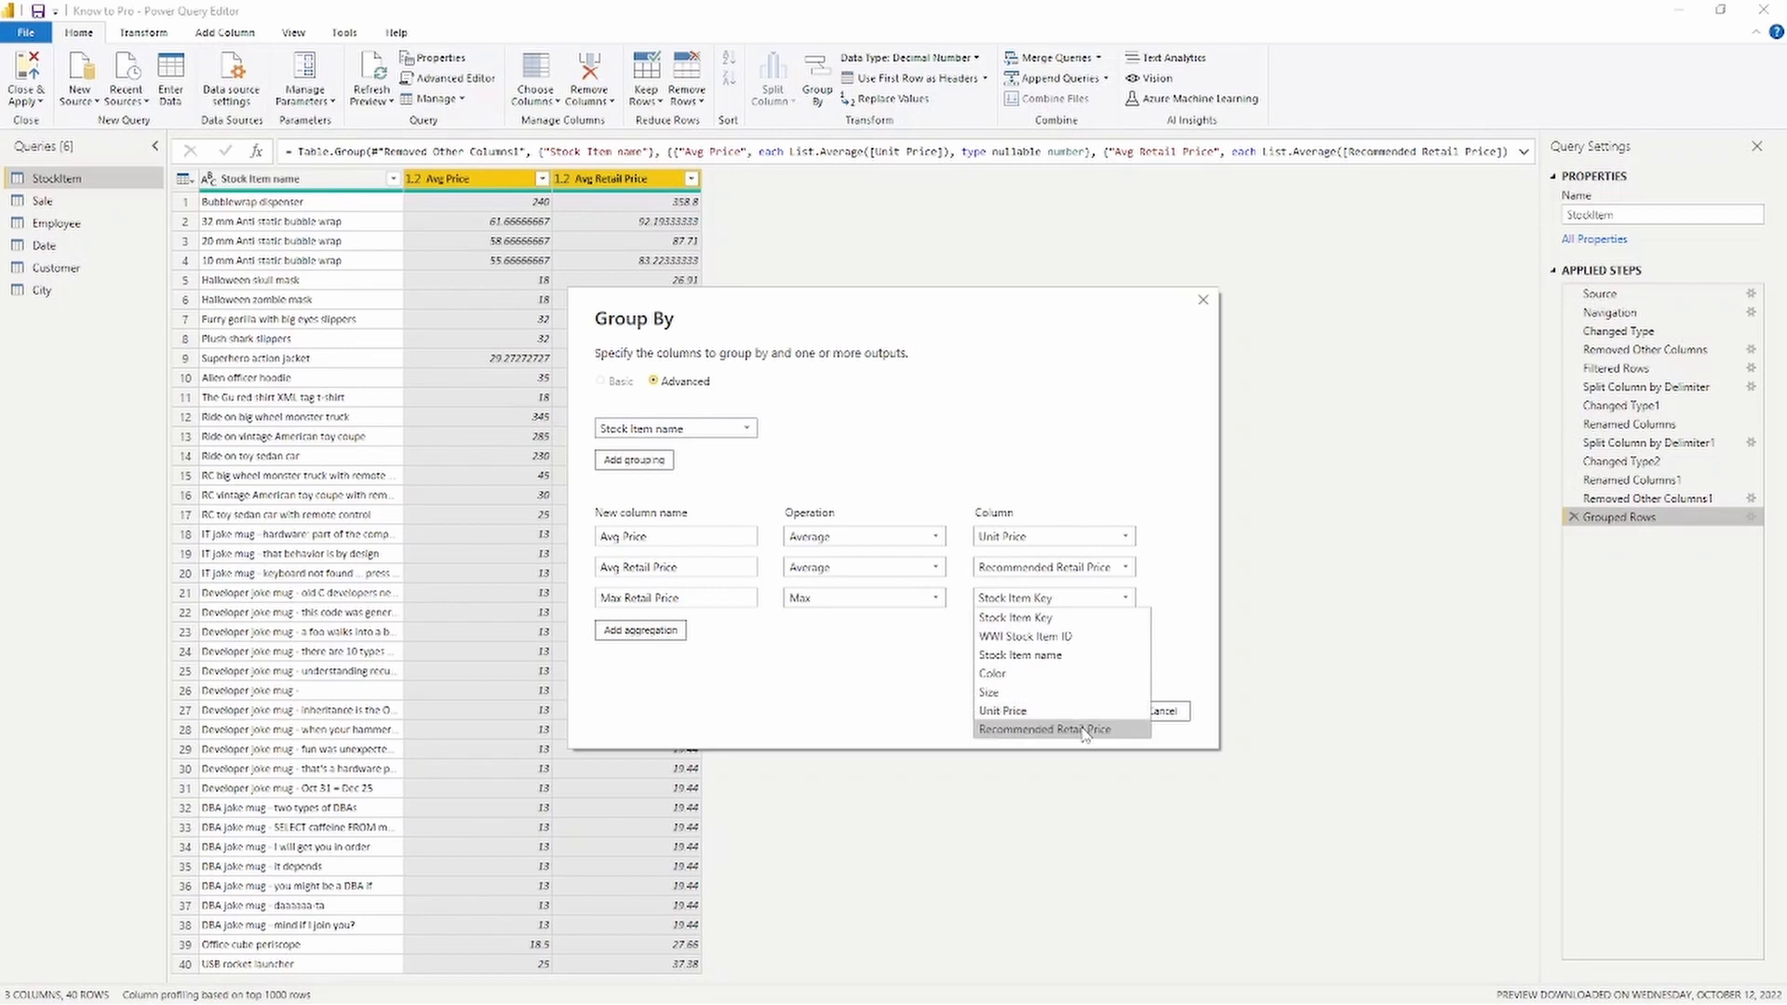
click(1080, 729)
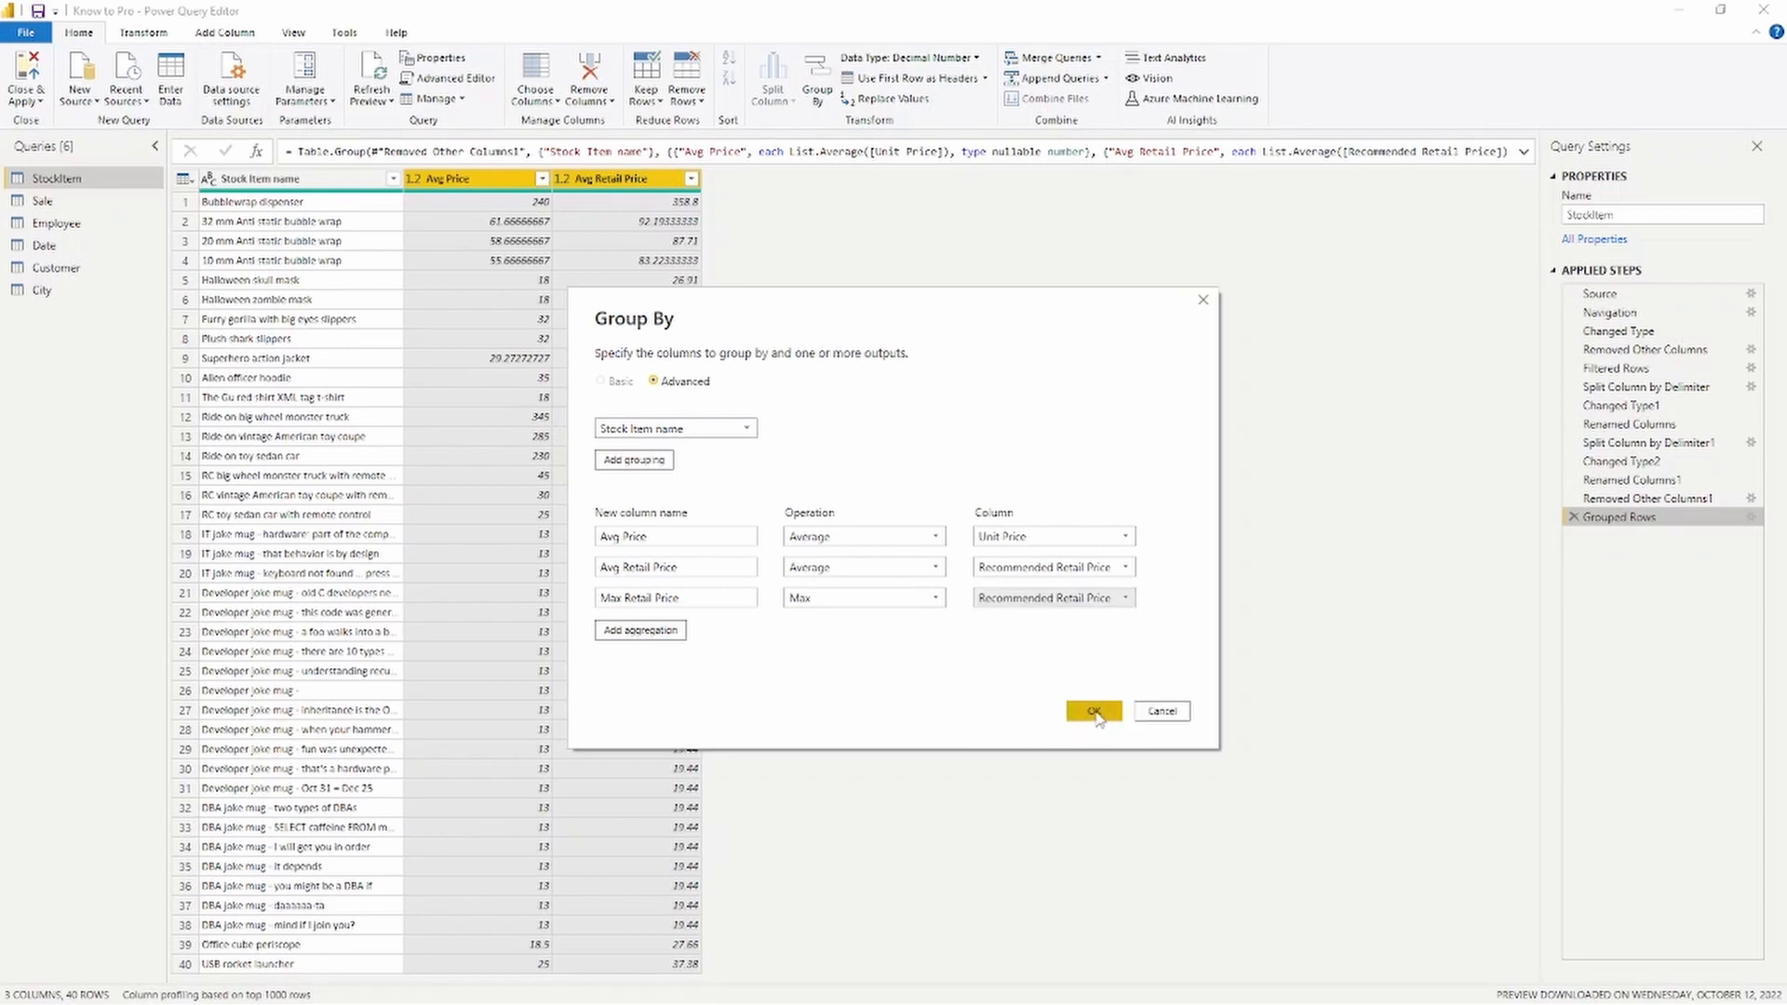
click(1096, 713)
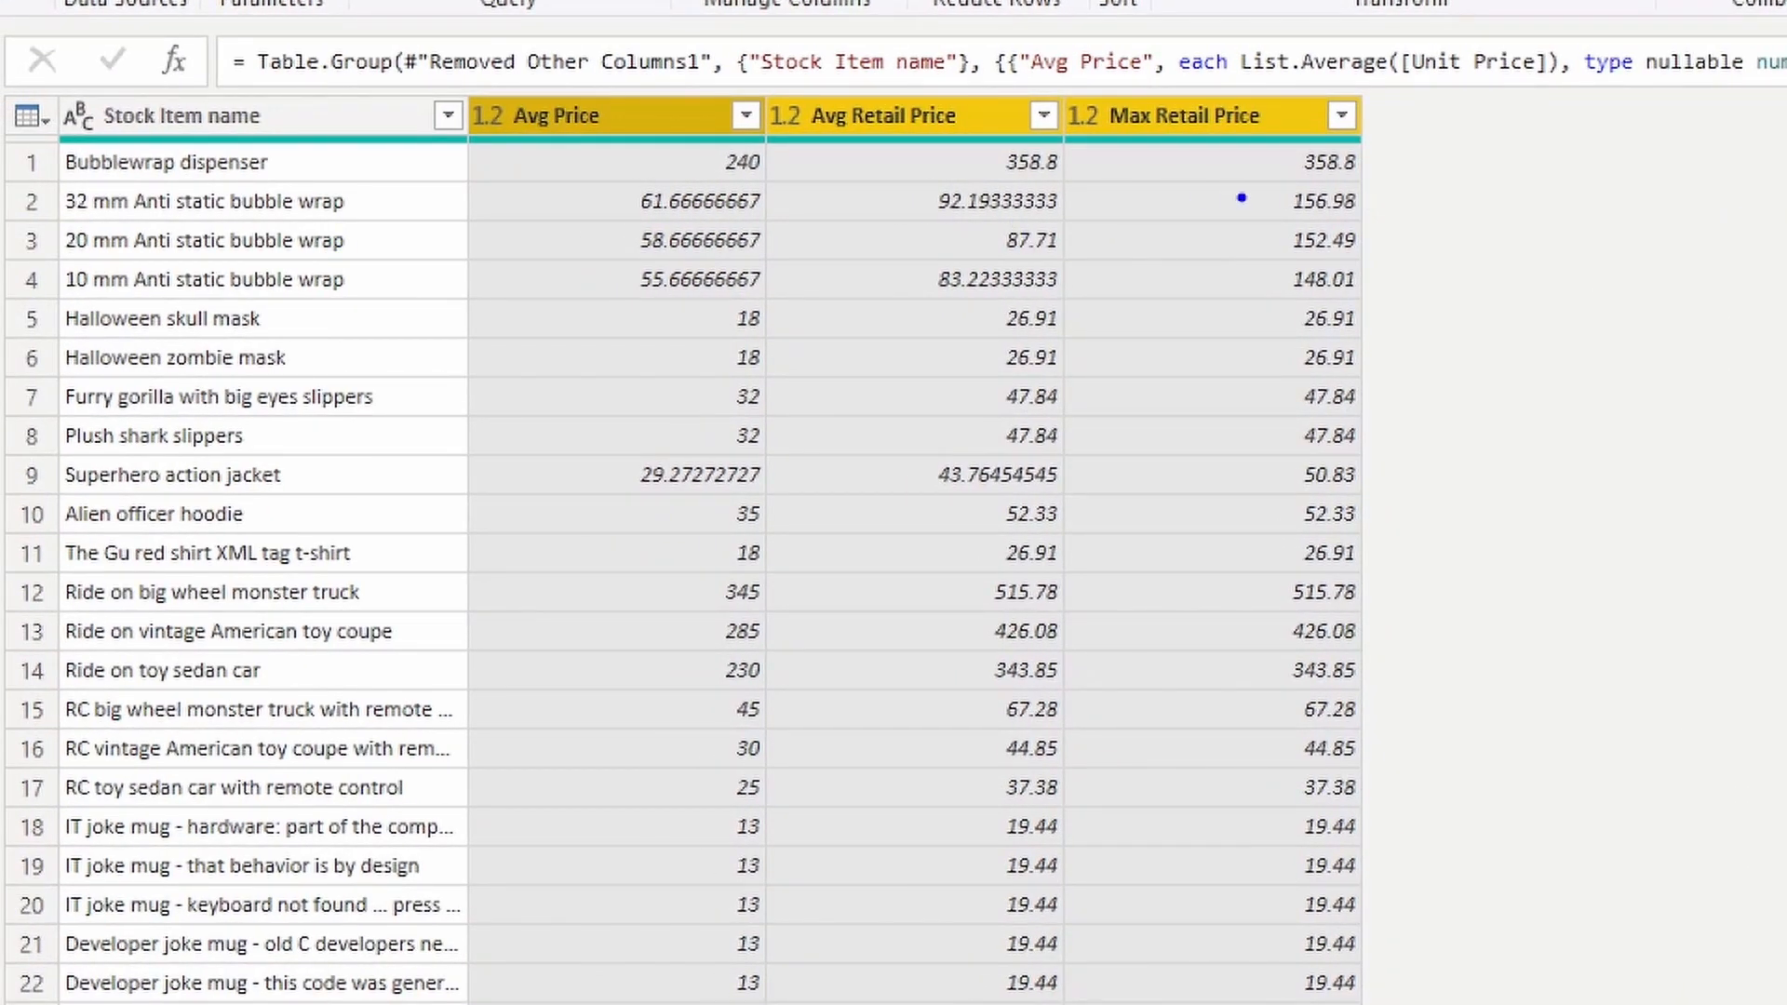
drag(1254, 186, 1374, 226)
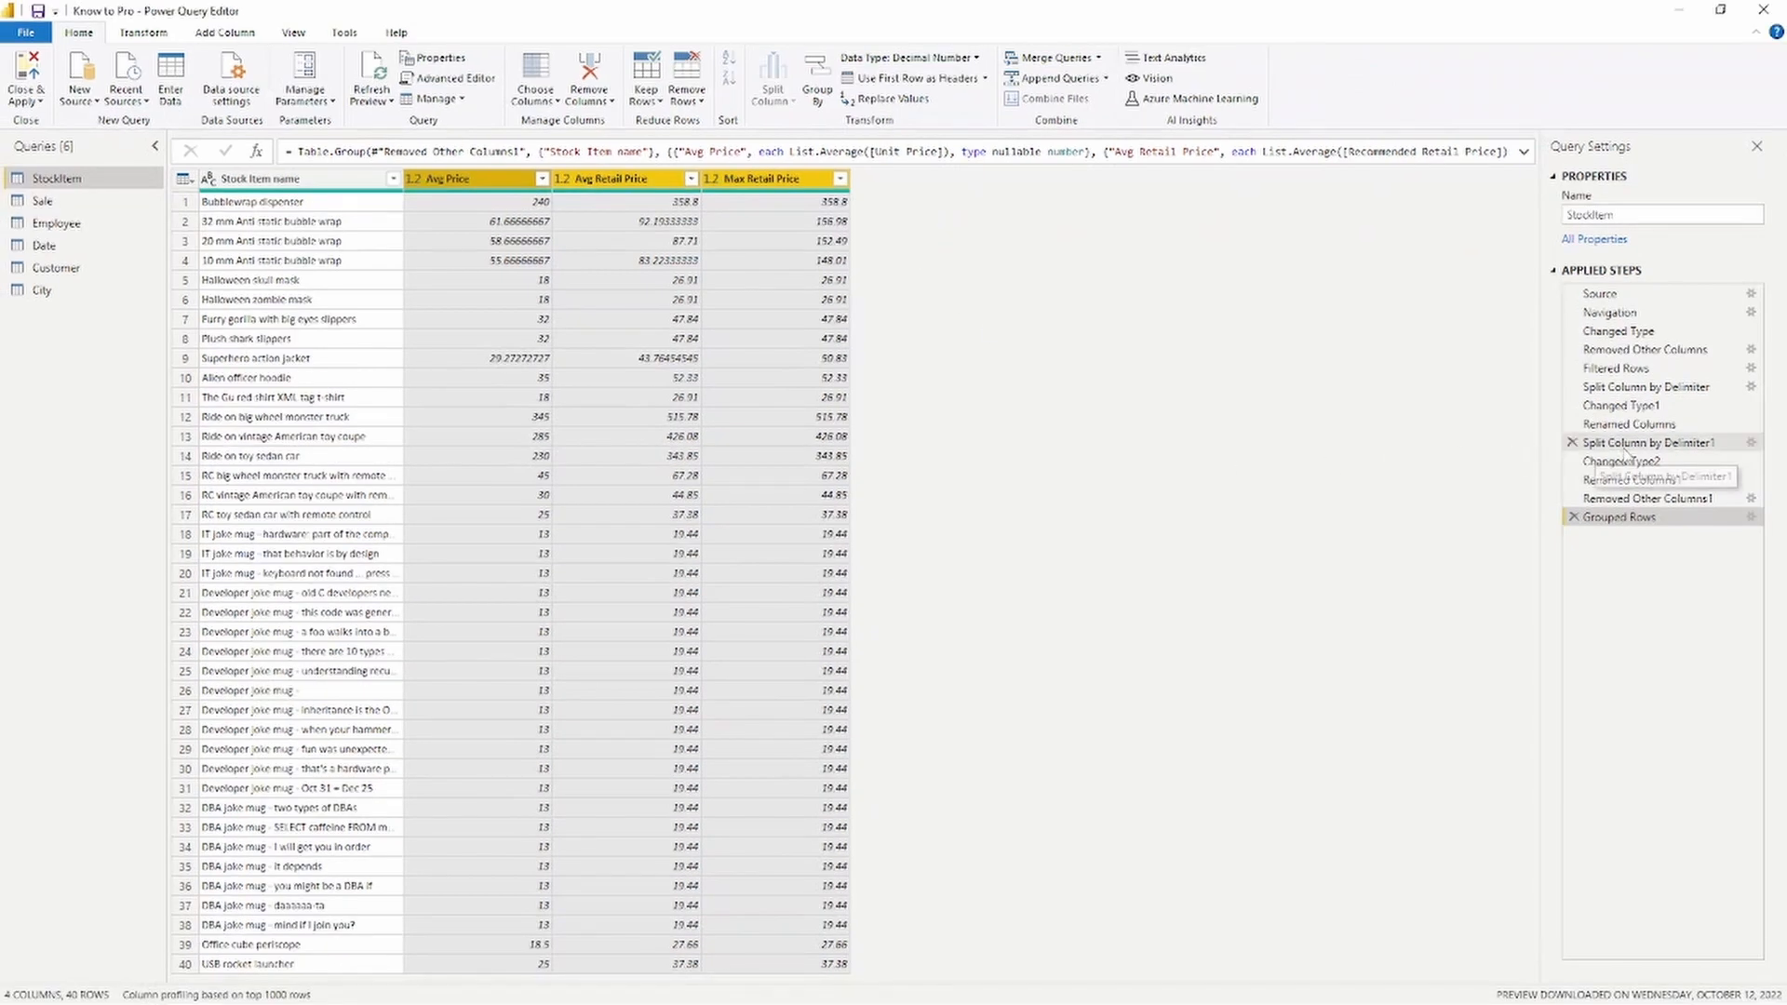
Review the ungrouped data at the Changed Type2 step, and edit Grouped Rows to add Color as a second grouping column
click(1623, 463)
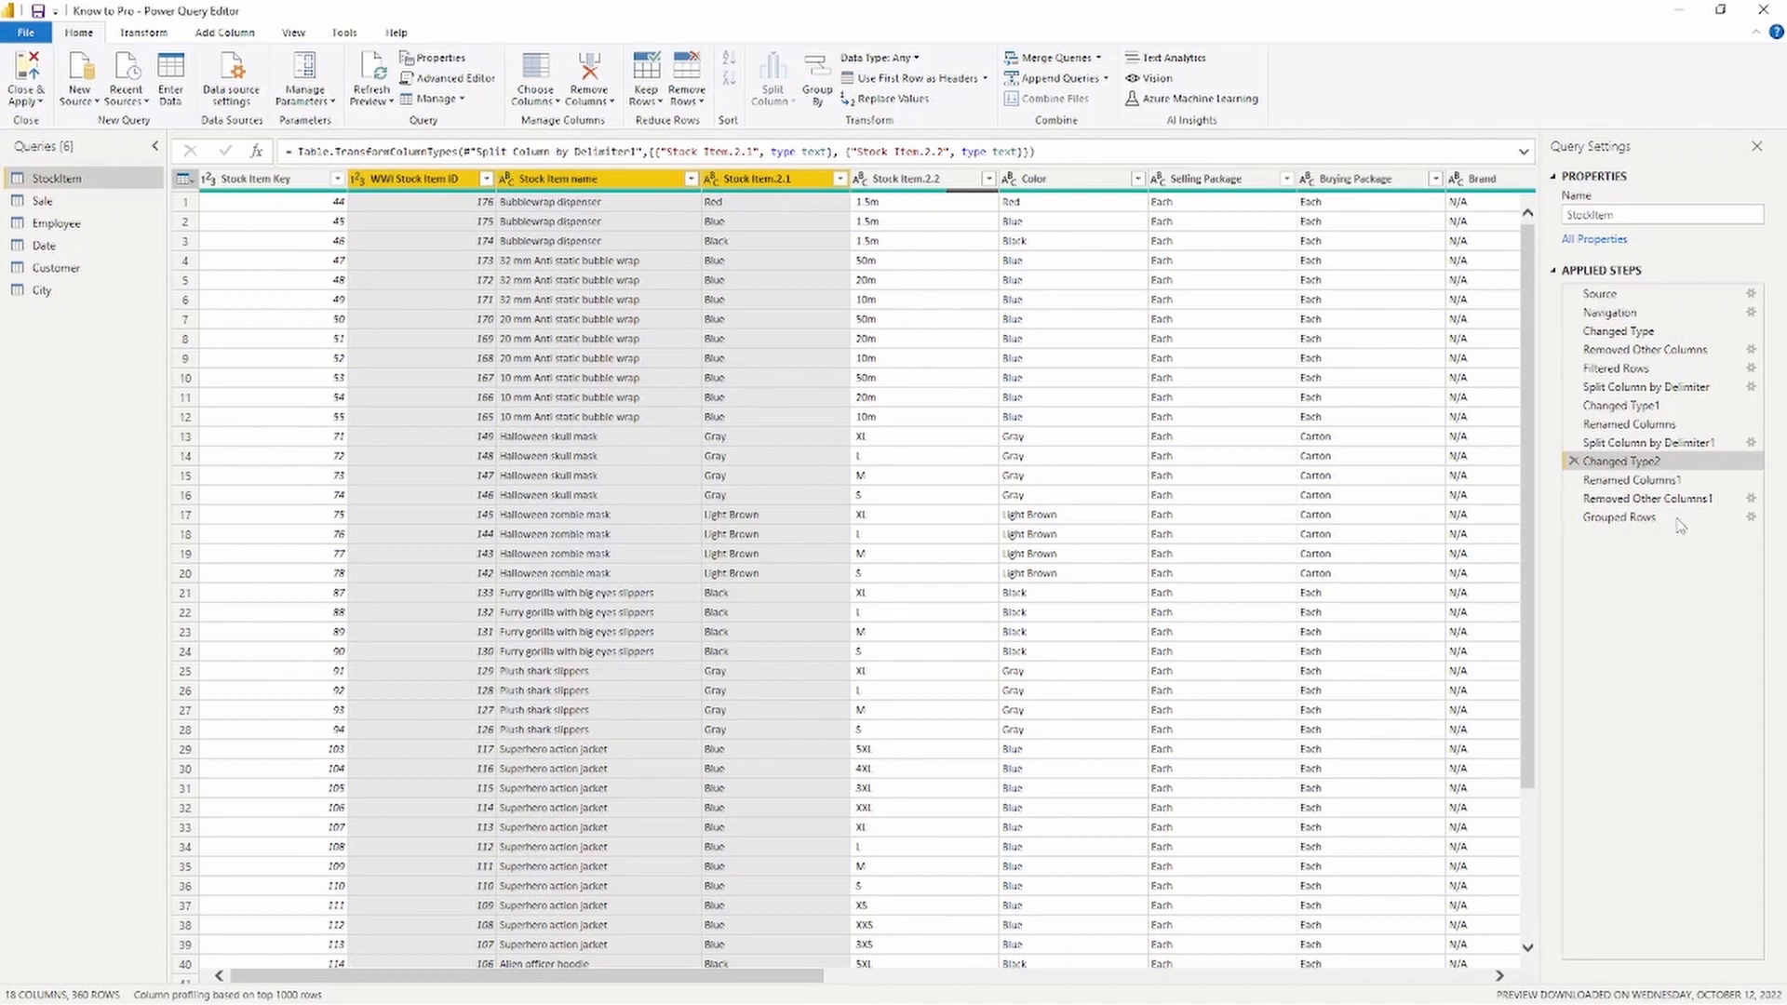
click(1644, 520)
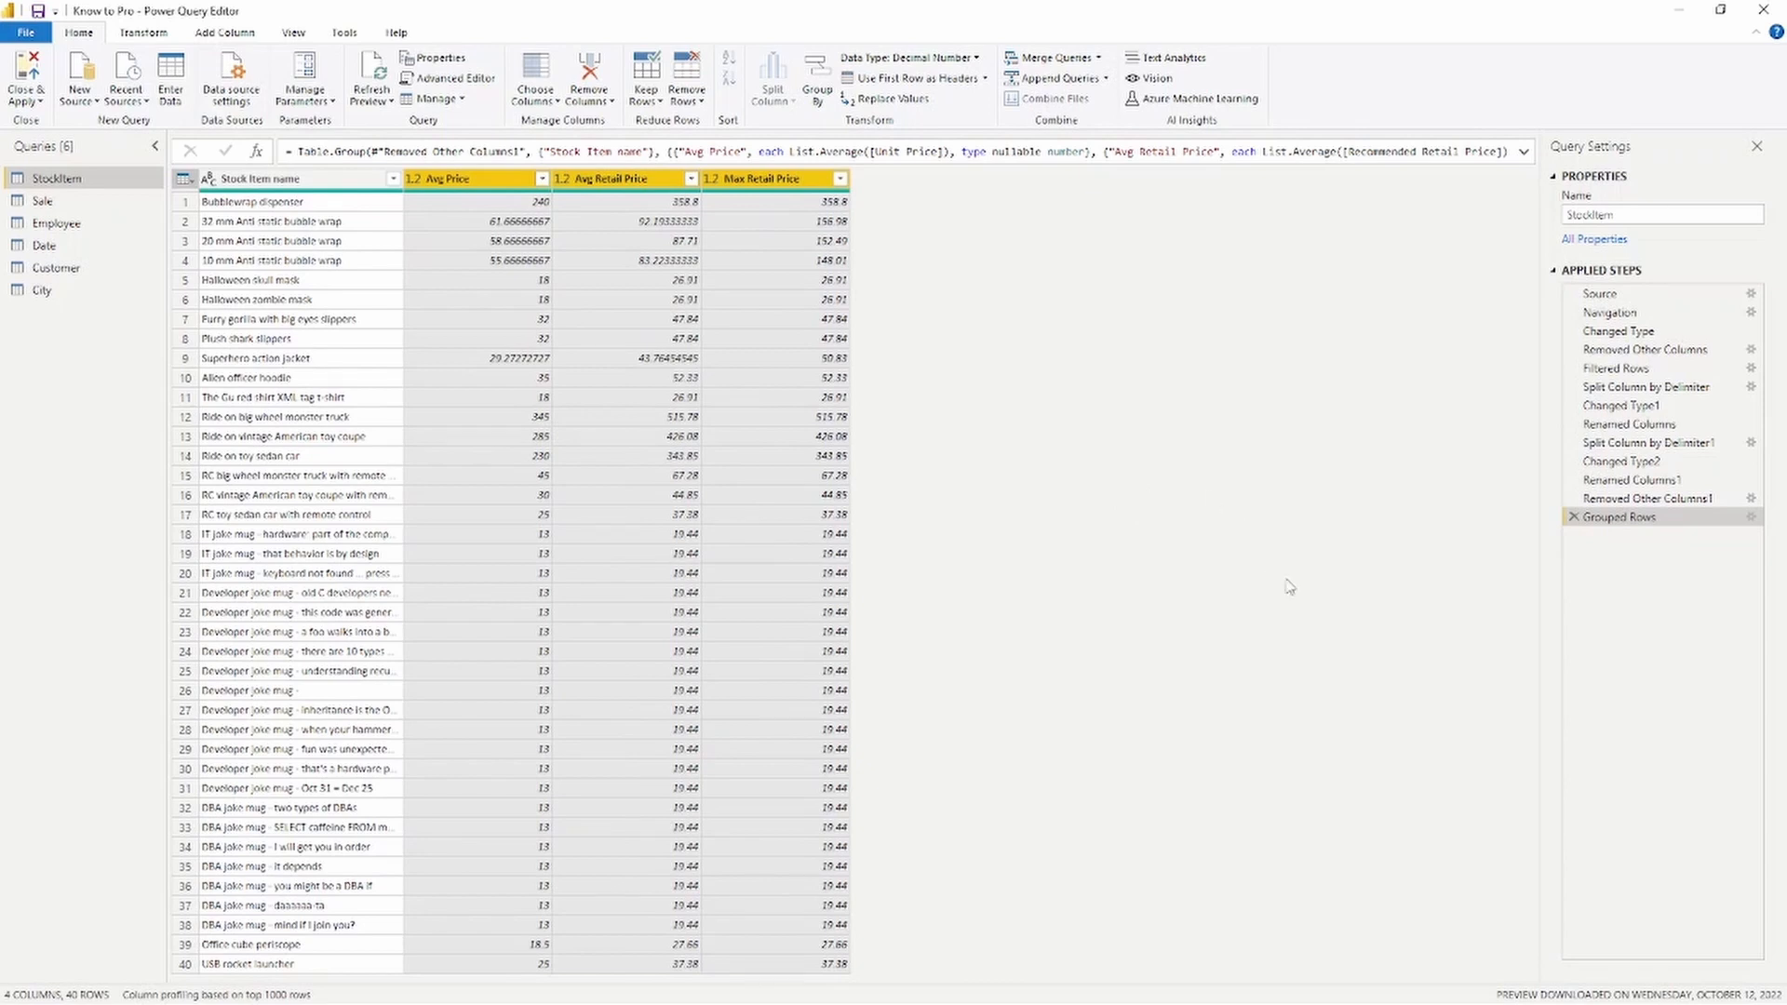
click(1751, 520)
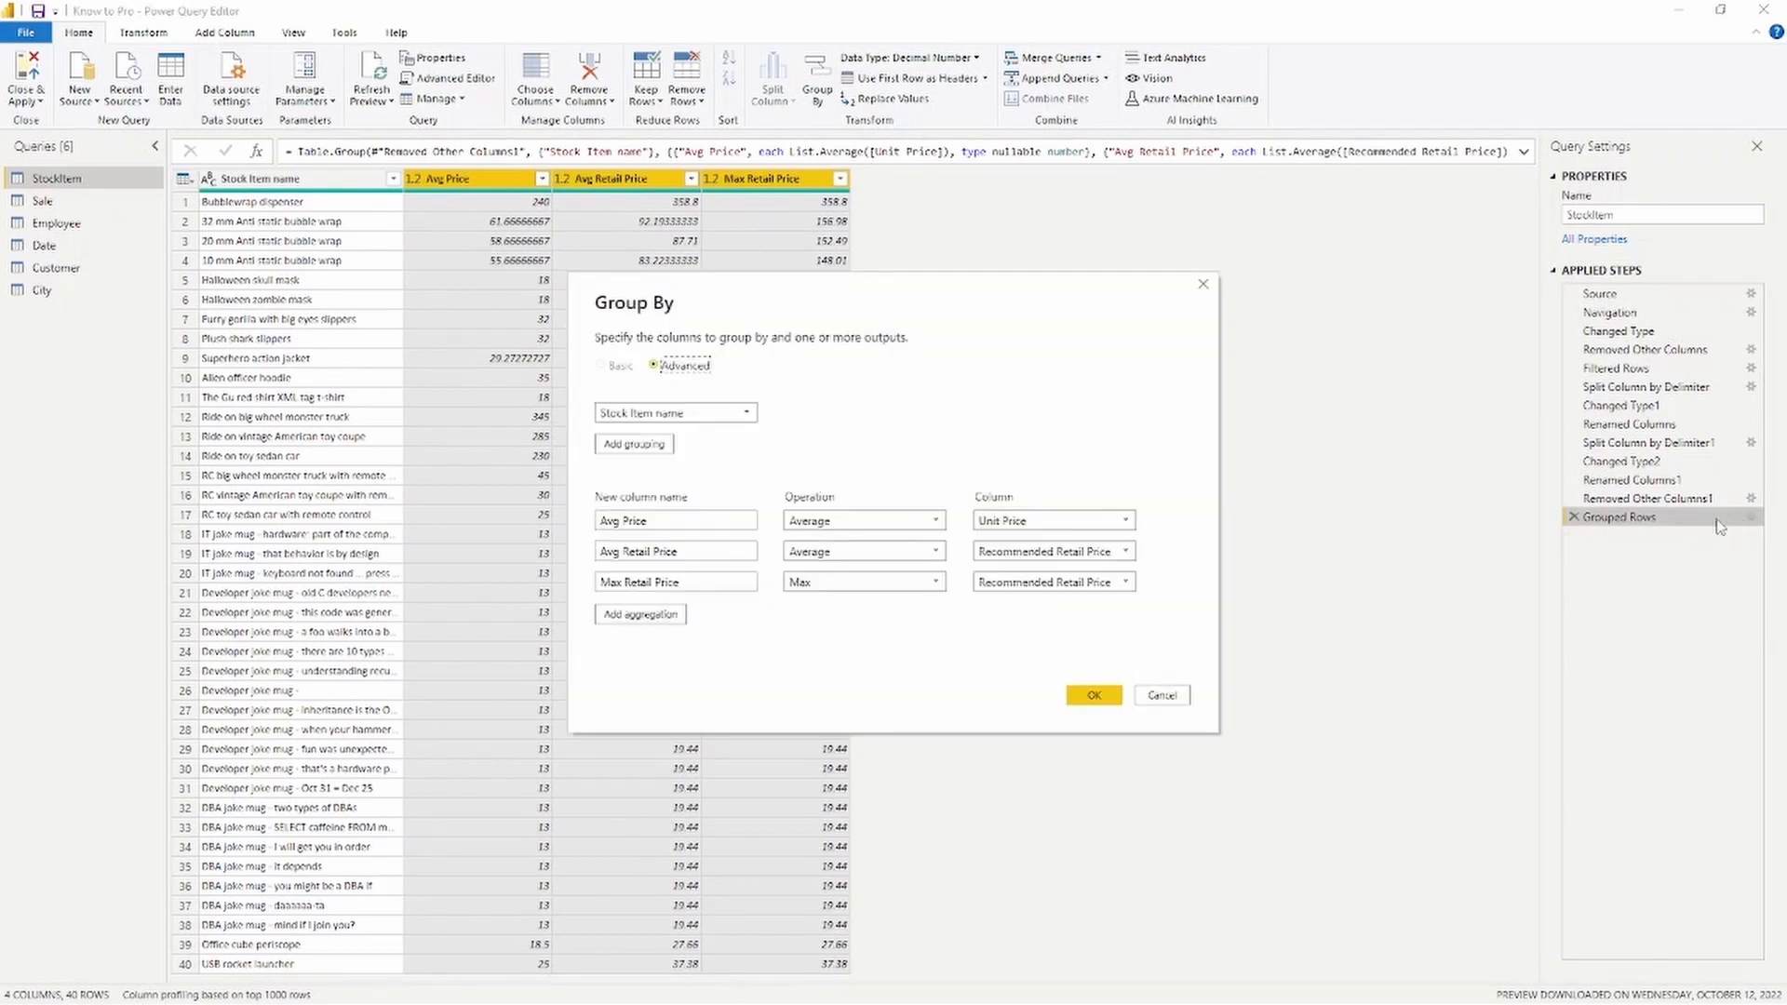
click(661, 452)
click(693, 443)
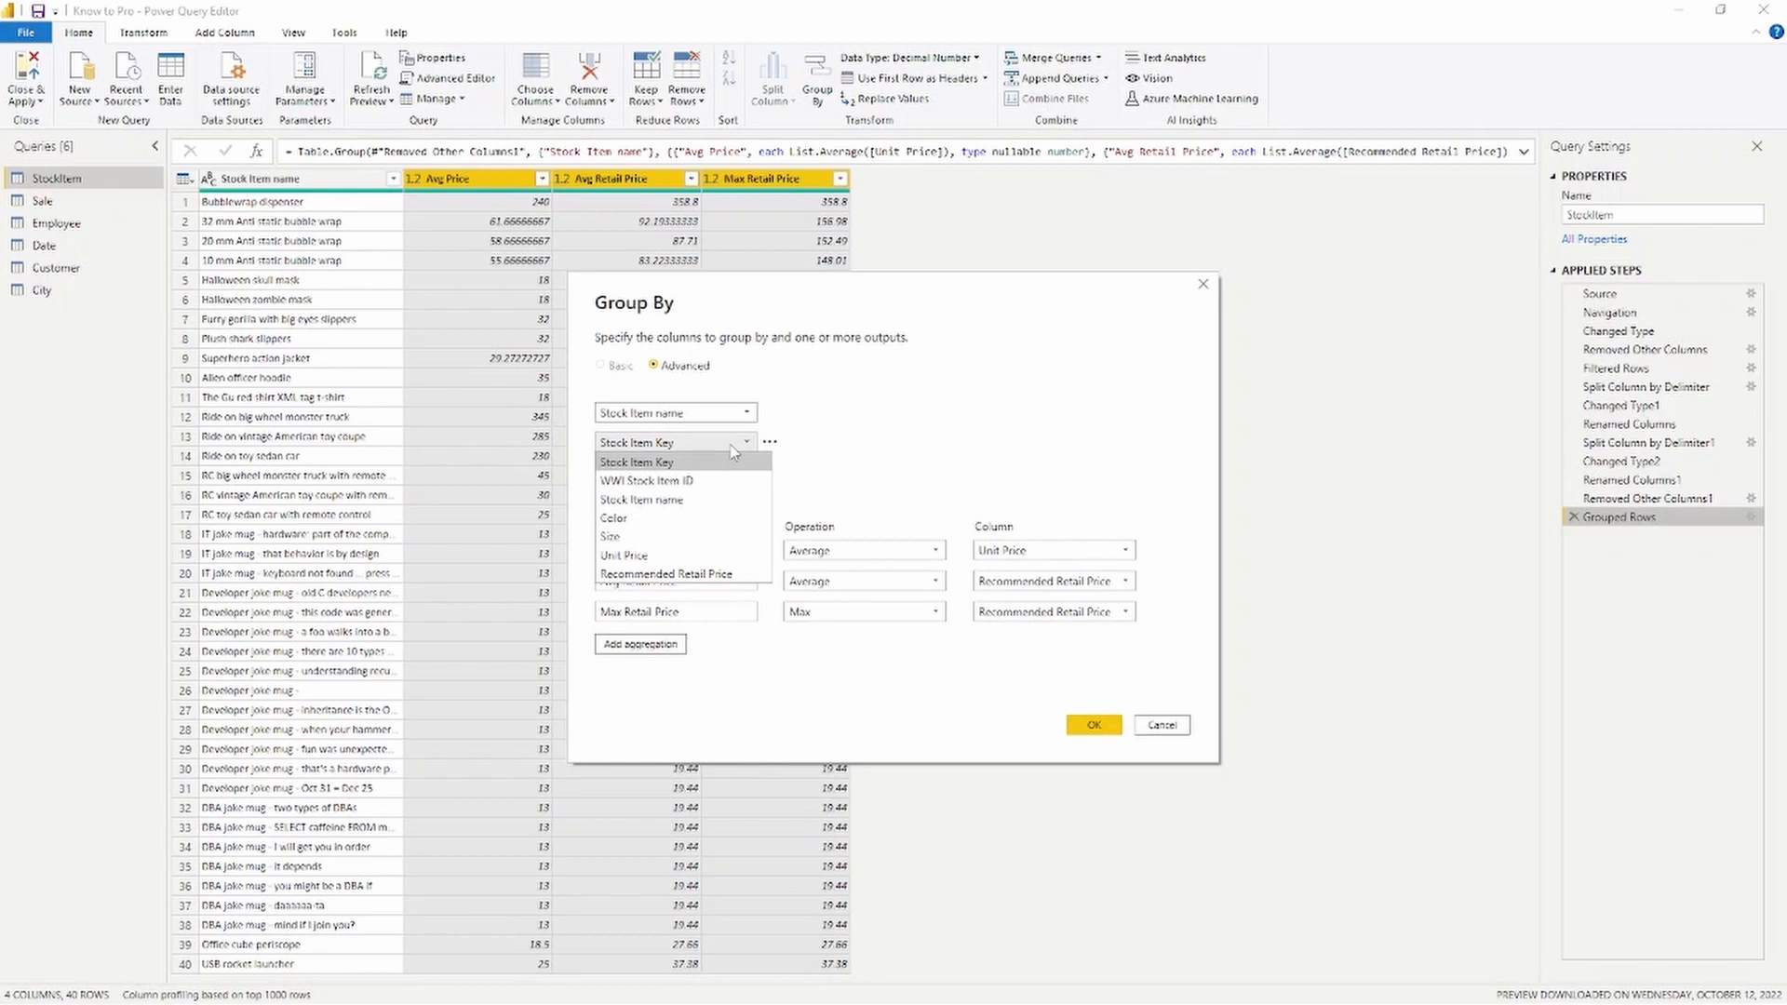
click(671, 523)
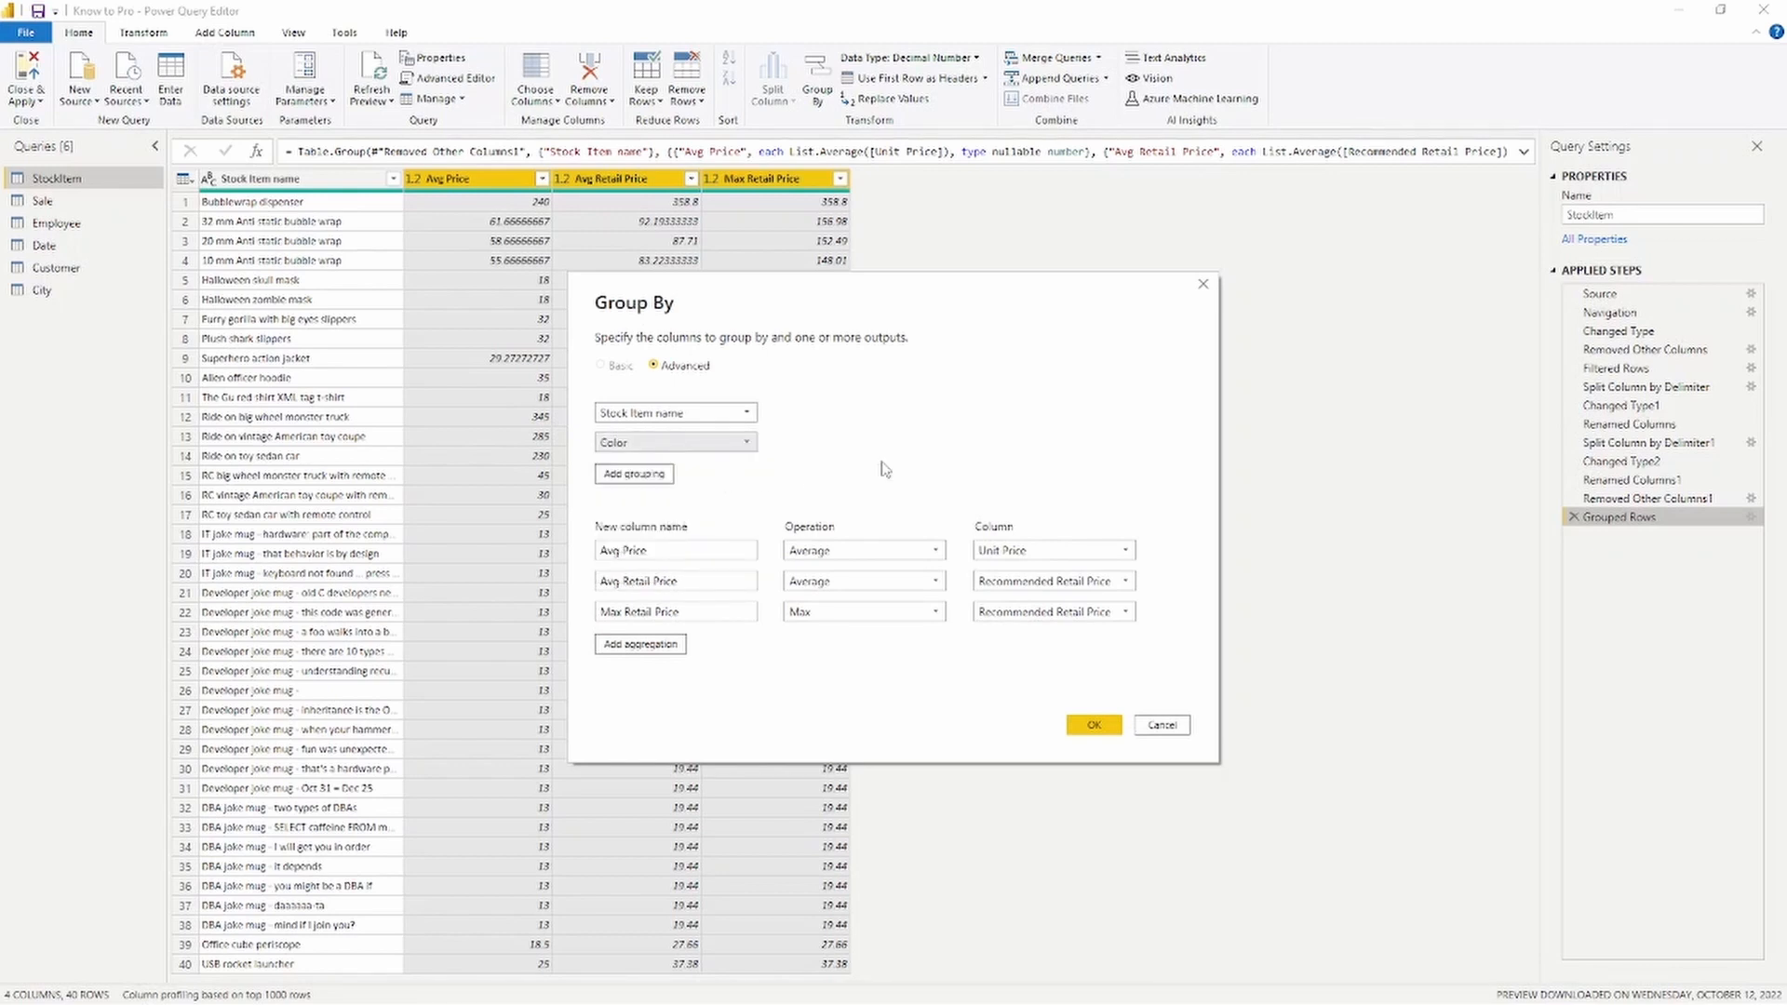
click(1101, 731)
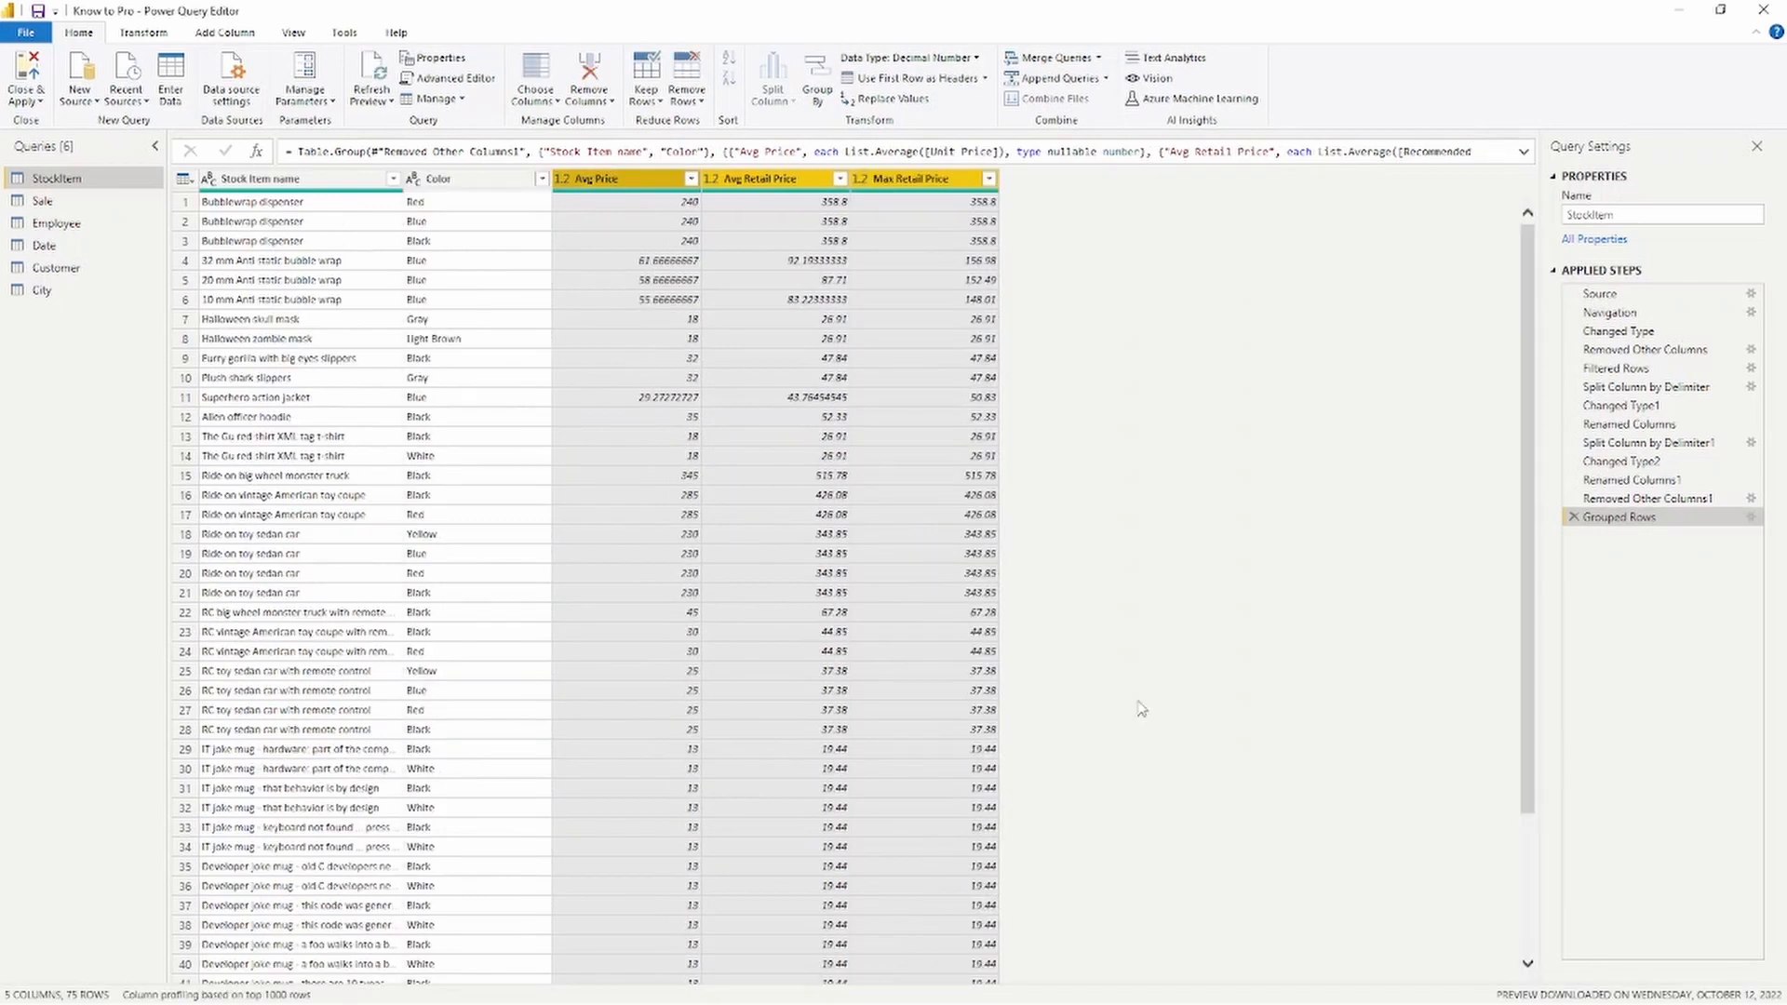